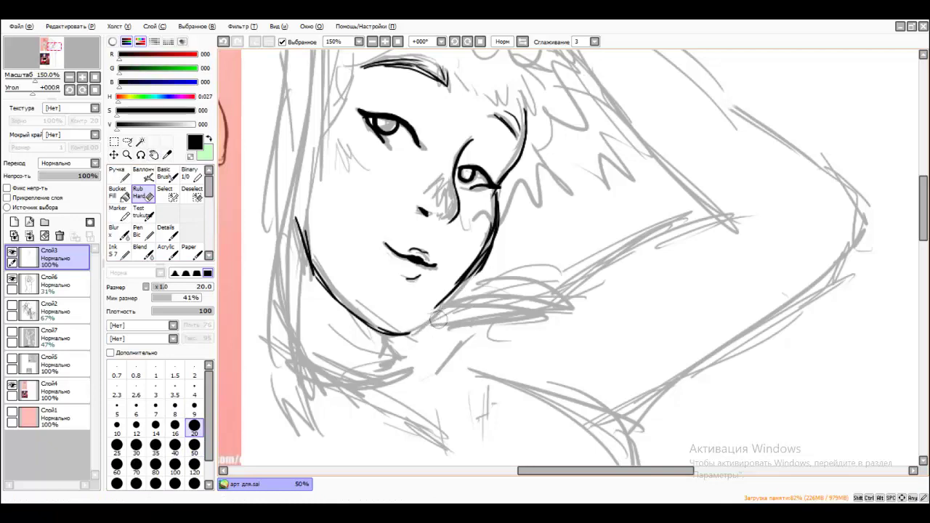
- Ink the missing jawline between the chin and the cheek on Слой3 with the size 7 Ручка pen
key(n)
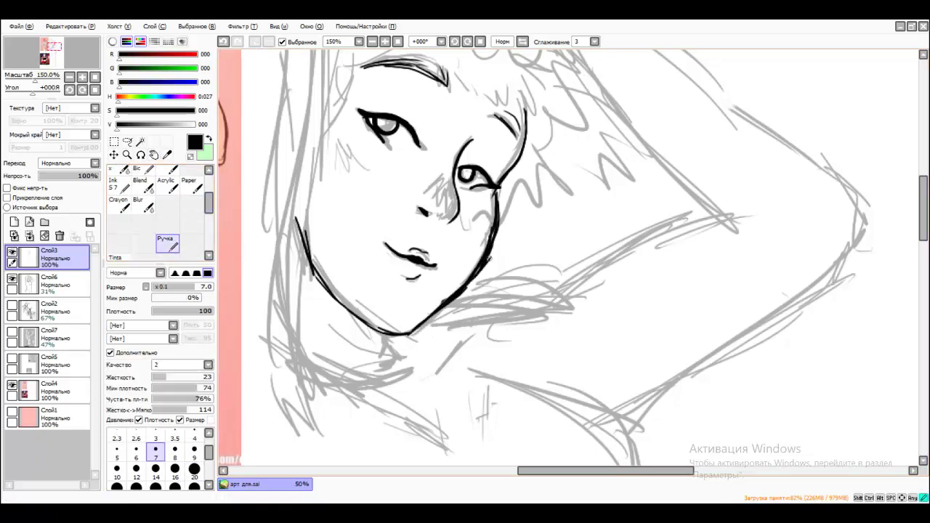
scroll(583, 171, down, 3)
scroll(583, 171, up, 3)
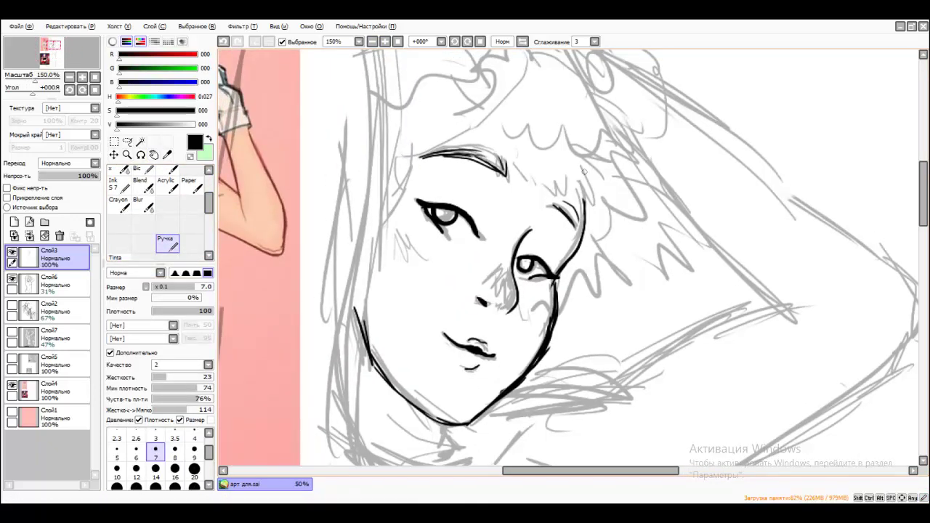
scroll(496, 144, down, 3)
- Lasso the grey-haired woman reference on Слой4 and move it beside the sketched head
click(49, 390)
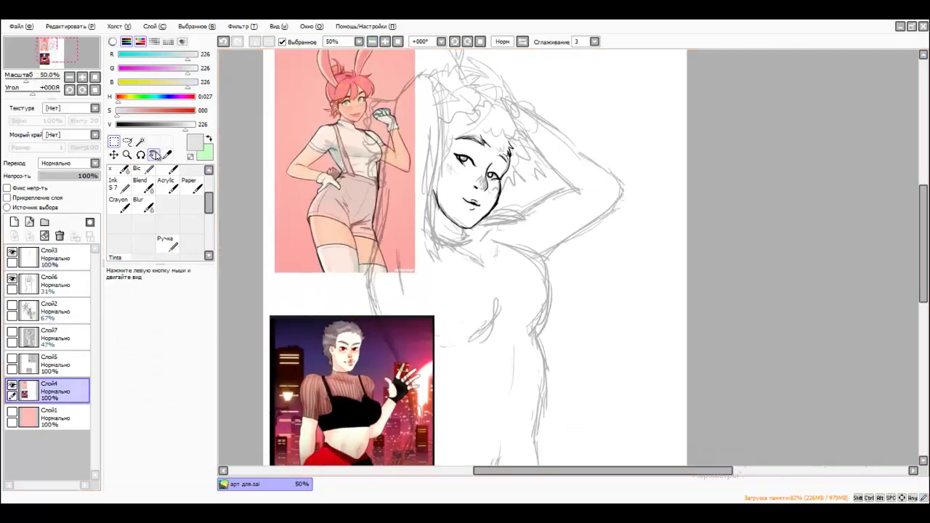
click(127, 141)
drag(351, 391, 607, 192)
scroll(542, 59, up, 2)
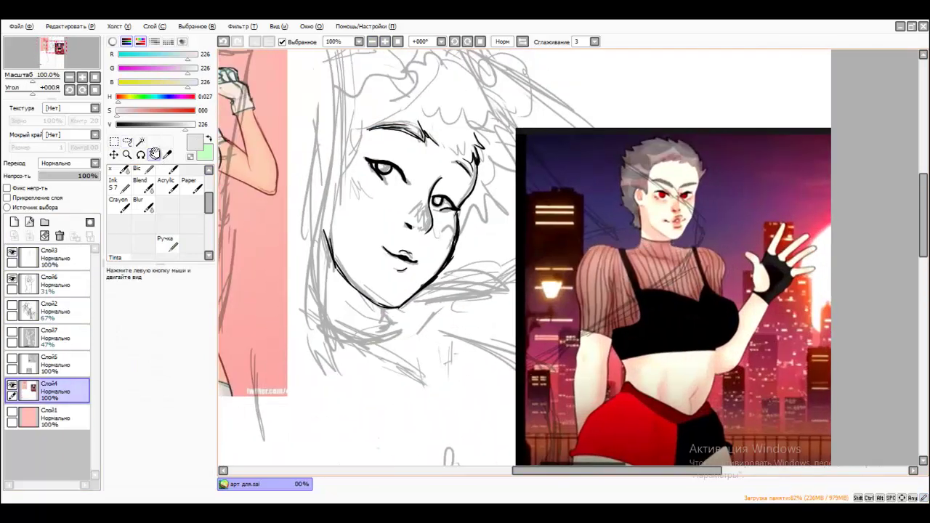
- Ink the hairline strokes across the forehead and temple on Слой3 with the Ручка pen
key(n)
key(e)
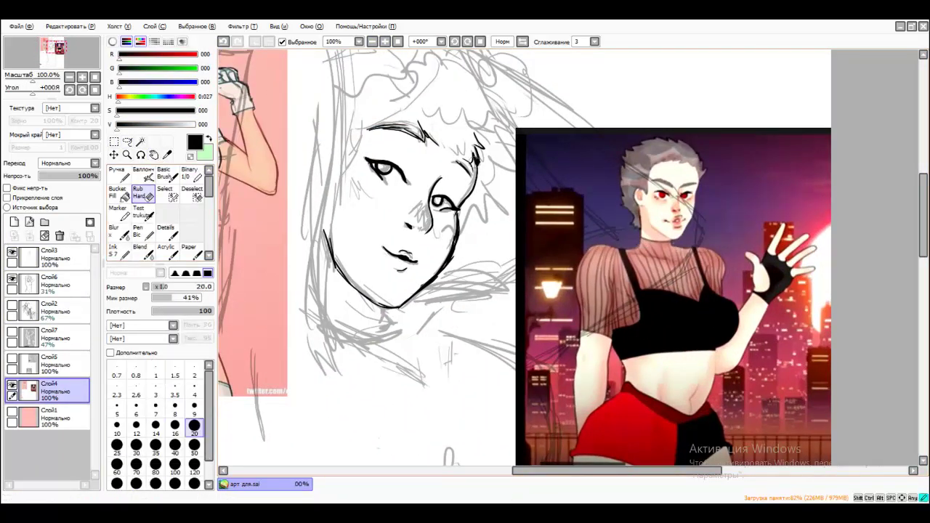
click(48, 258)
key(n)
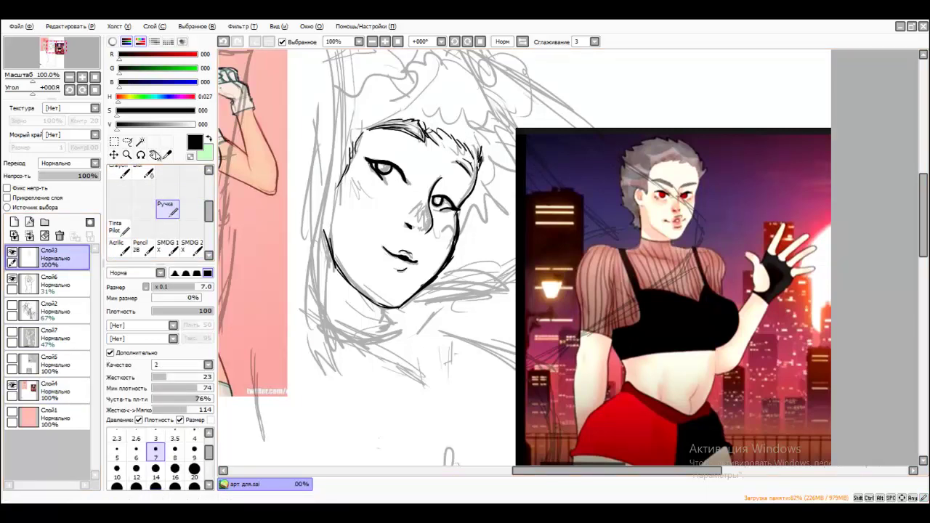
- Ink both edges of the straight raised arm, the flank below it and the neck on Слой3
key(ctrl+minus)
key(ctrl+minus)
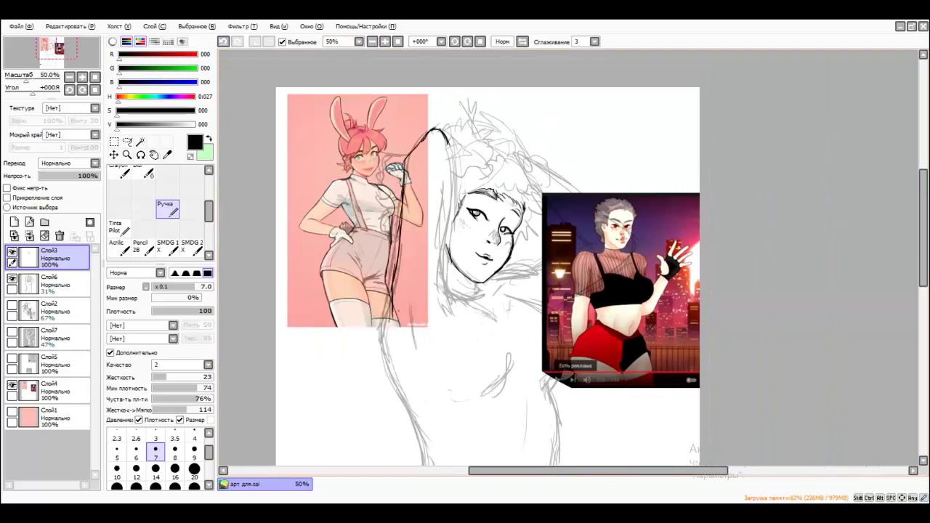
click(11, 357)
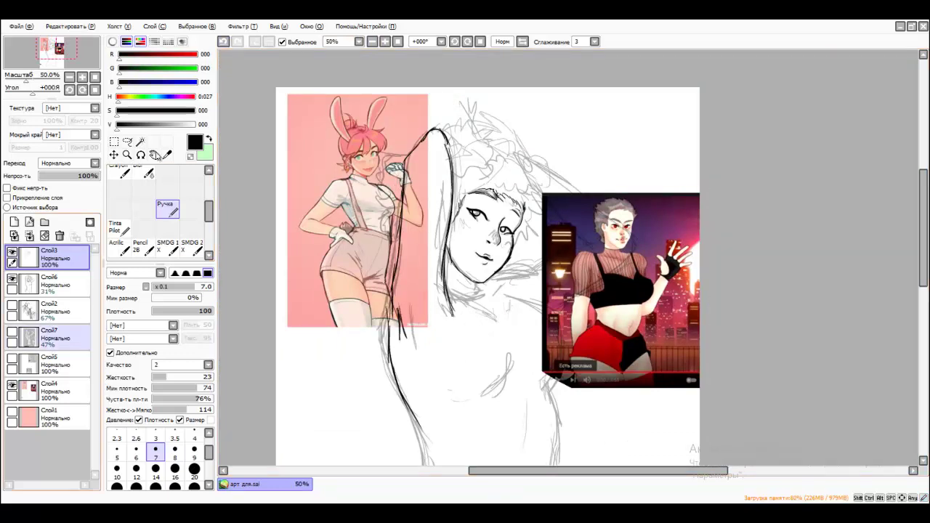
click(11, 385)
click(12, 357)
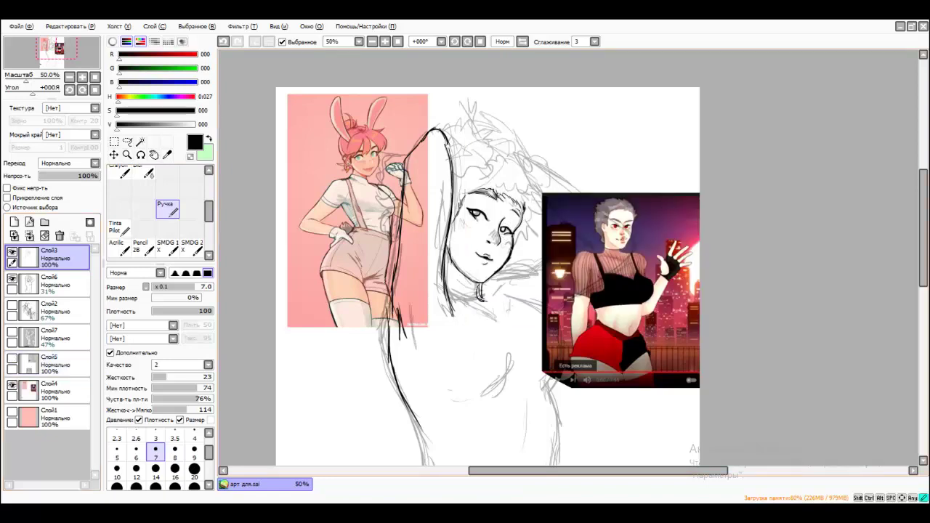
- Ink the bent arm behind the head with the Слой4 references hidden, and show the references again
click(12, 384)
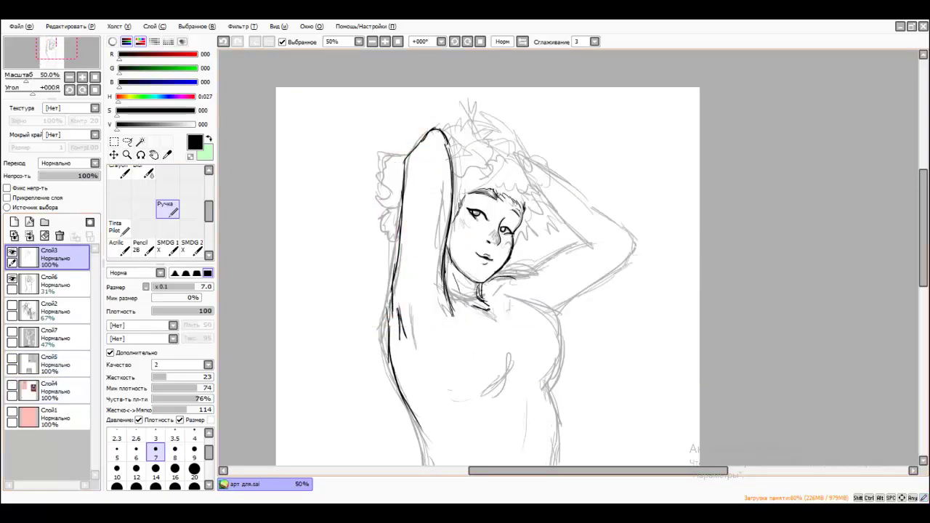
click(11, 358)
scroll(472, 254, down, 3)
click(12, 384)
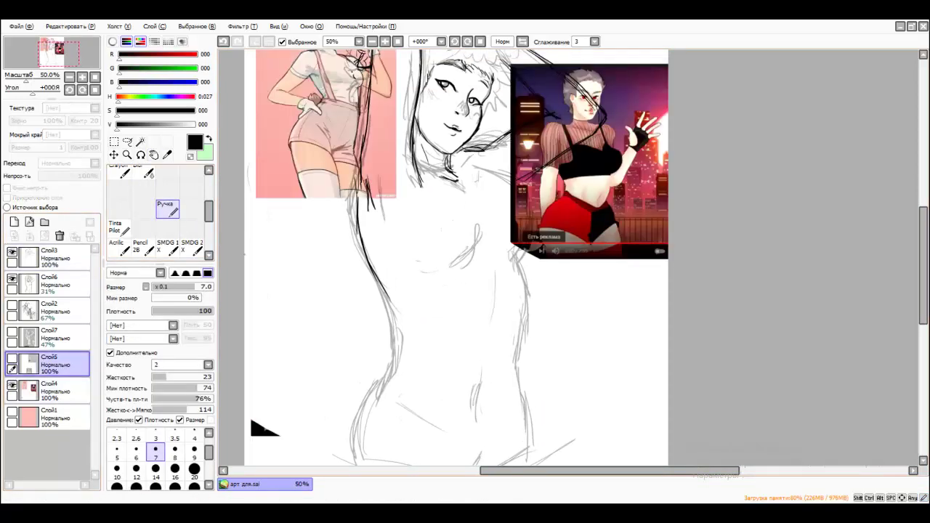
- Move Слой2 to the top of the layer stack and set its opacity to 84%
drag(58, 305, 58, 254)
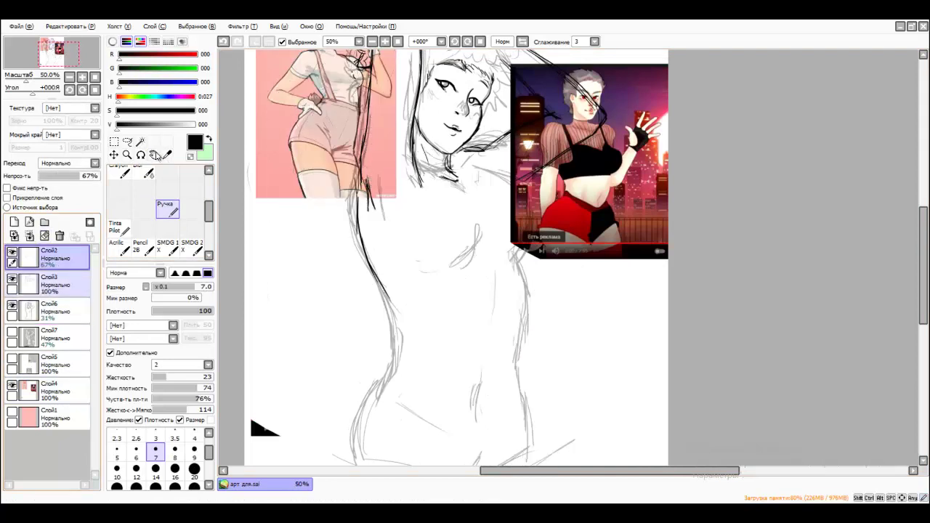
drag(79, 176, 90, 176)
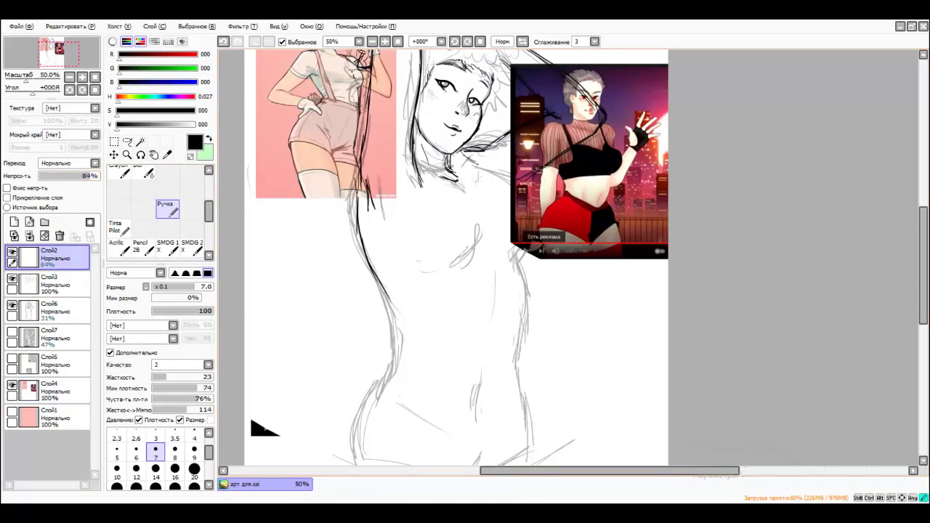
- Sketch the crop top's neckline, bust folds, side contours and lower hem on Слой2, hiding the Слой4 references
drag(430, 186, 485, 193)
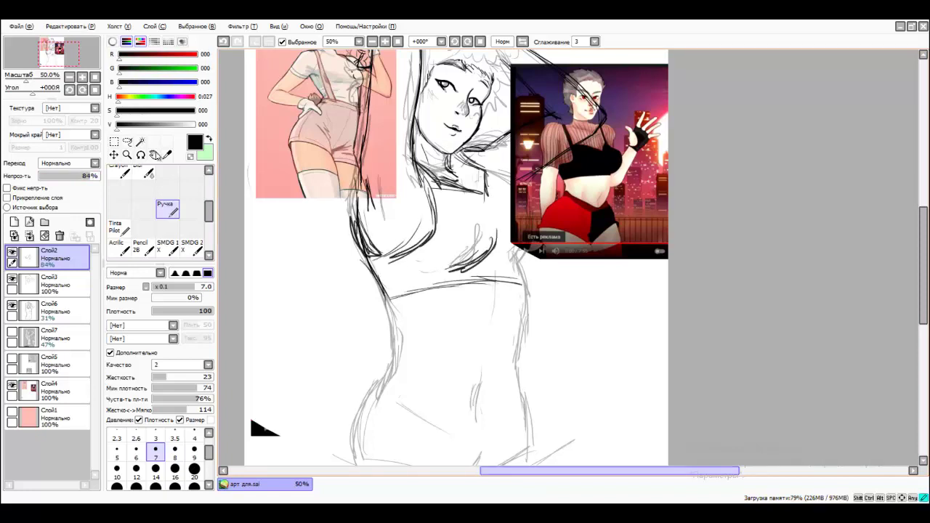
scroll(443, 254, right, 2)
click(12, 385)
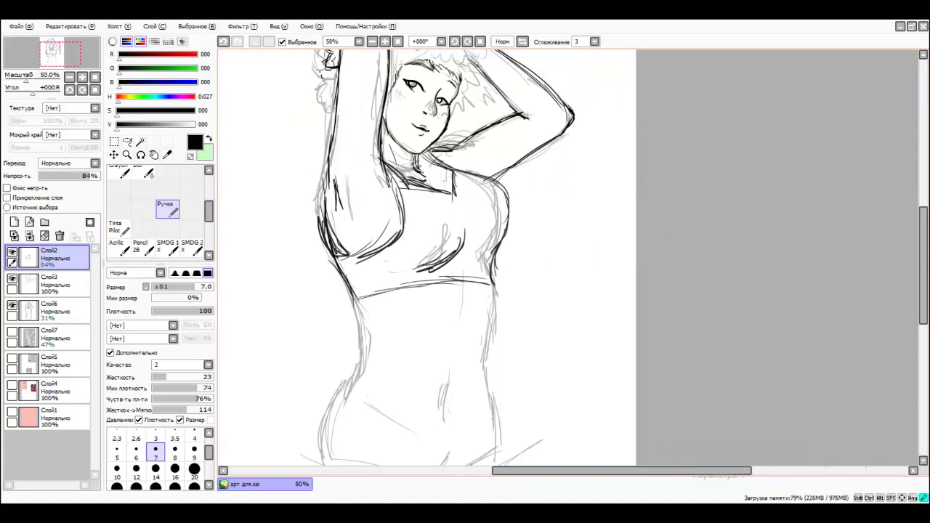
key(e)
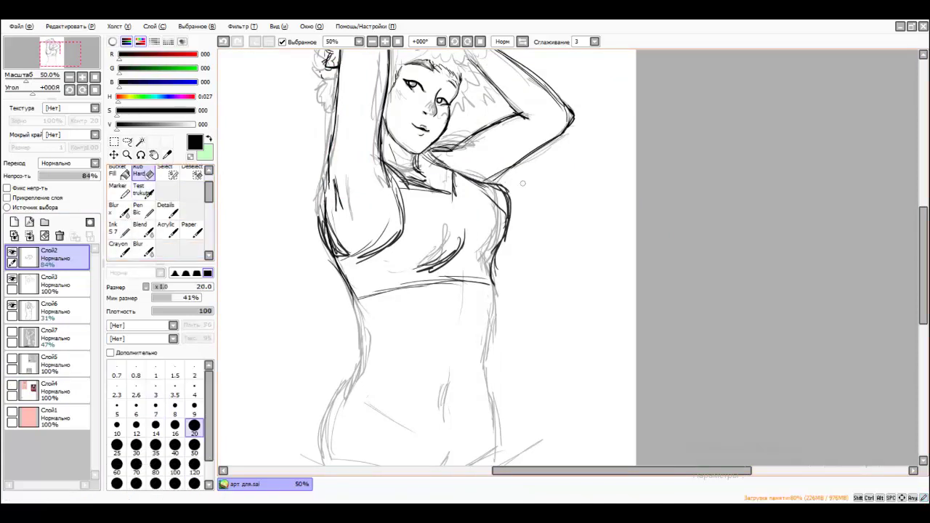
key(n)
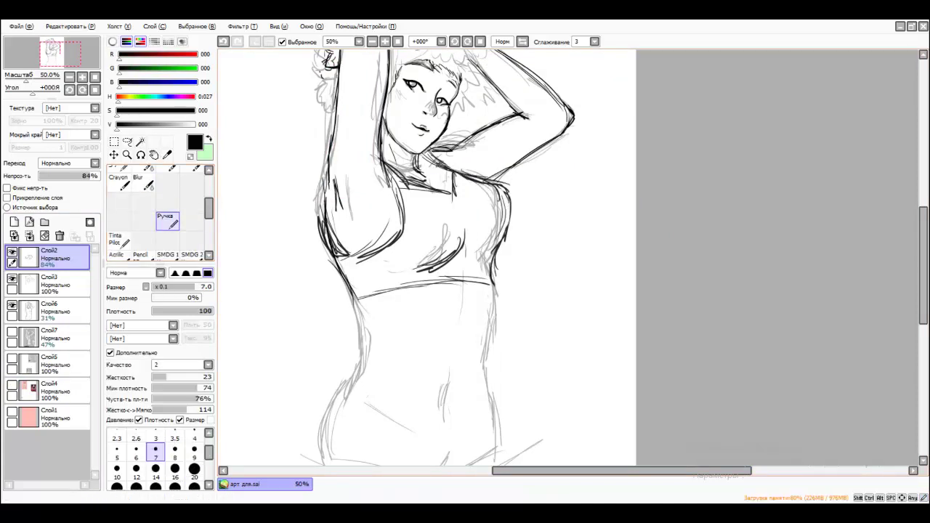
mouse_move(351, 170)
mouse_down()
mouse_move(341, 215)
mouse_move(324, 237)
mouse_up()
- Ink the waist and hips on Слой3 and sketch the low waistband of the shorts on Слой2
click(54, 284)
scroll(428, 254, down, 3)
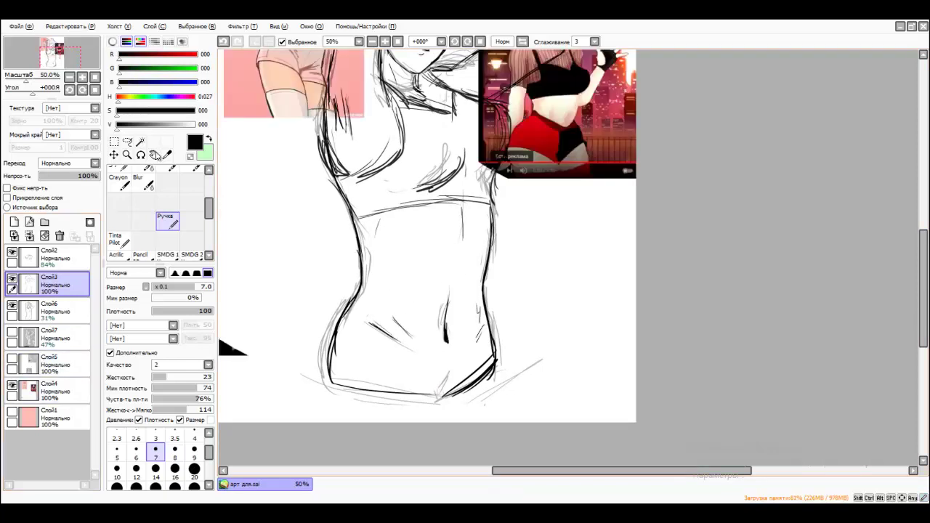
click(54, 258)
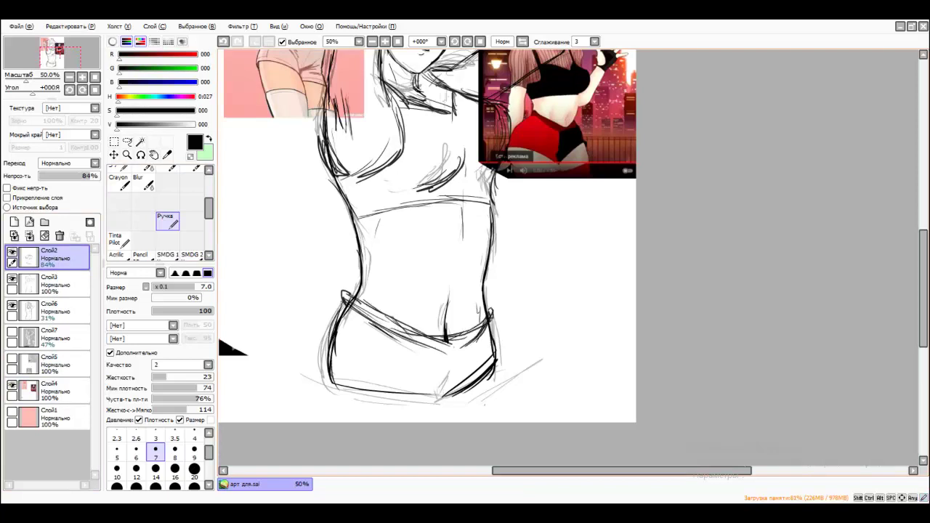
key(ctrl+minus)
click(154, 154)
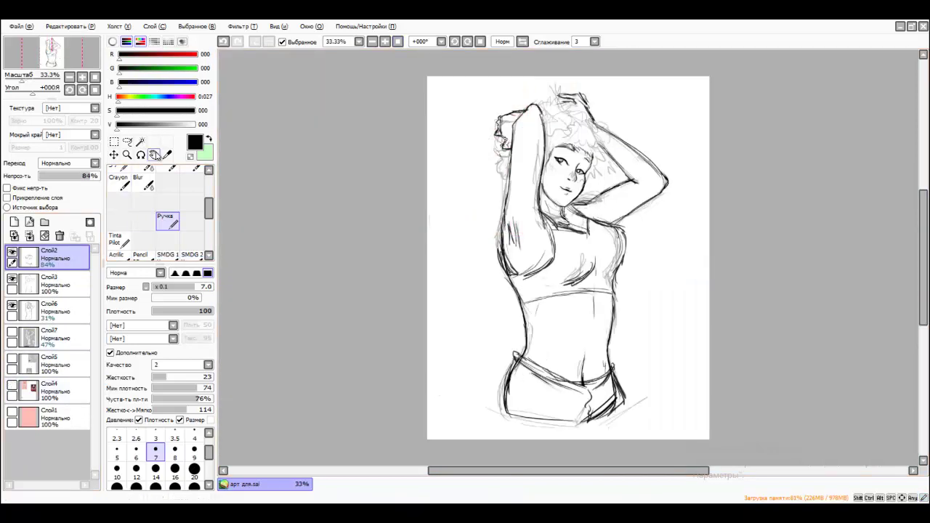
- Resize the flower wreath around the head on Слой2 with a transform
key(ctrl+plus)
key(ctrl+plus)
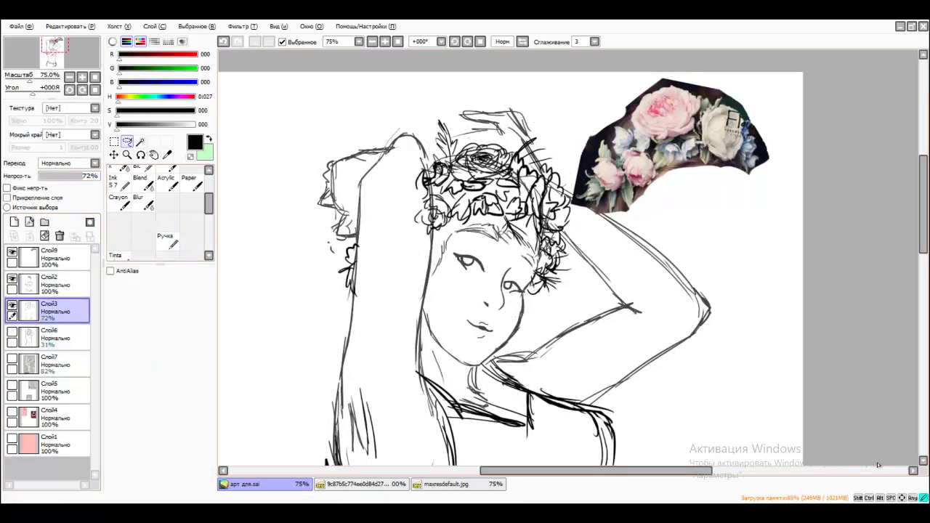
key(ctrl+t)
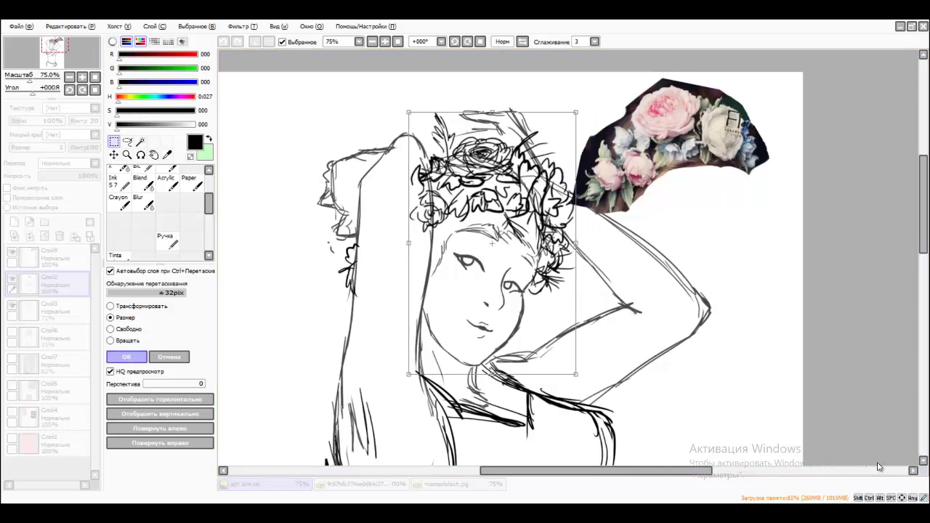
key(Return)
- Sketch the sleeve hems, choker and loose strokes beneath the hips on Слой2, and hide the flower reference Слой9
key(minus)
key(minus)
key(minus)
key(n)
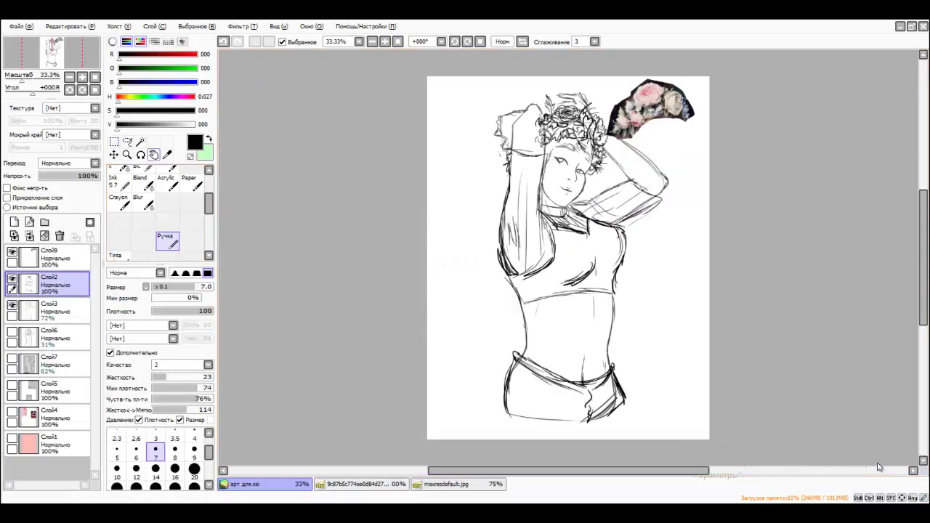
drag(567, 255, 513, 245)
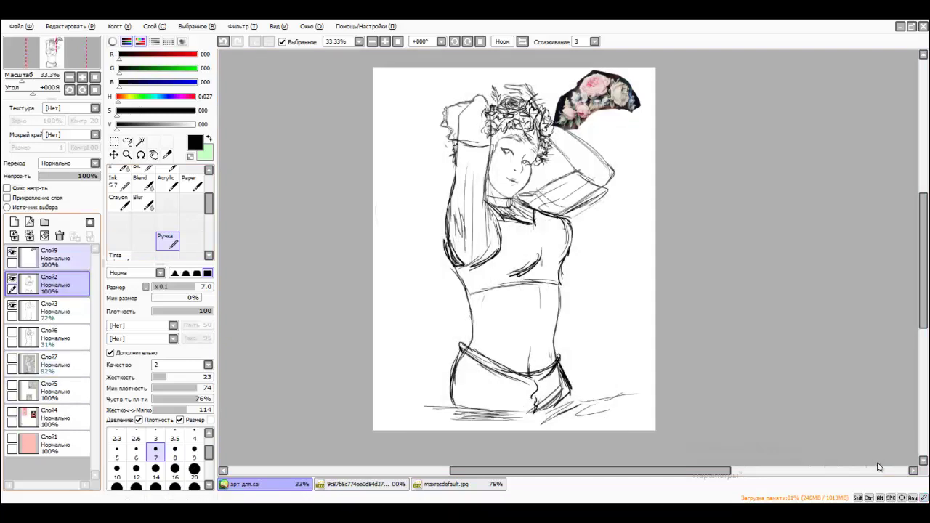
click(12, 251)
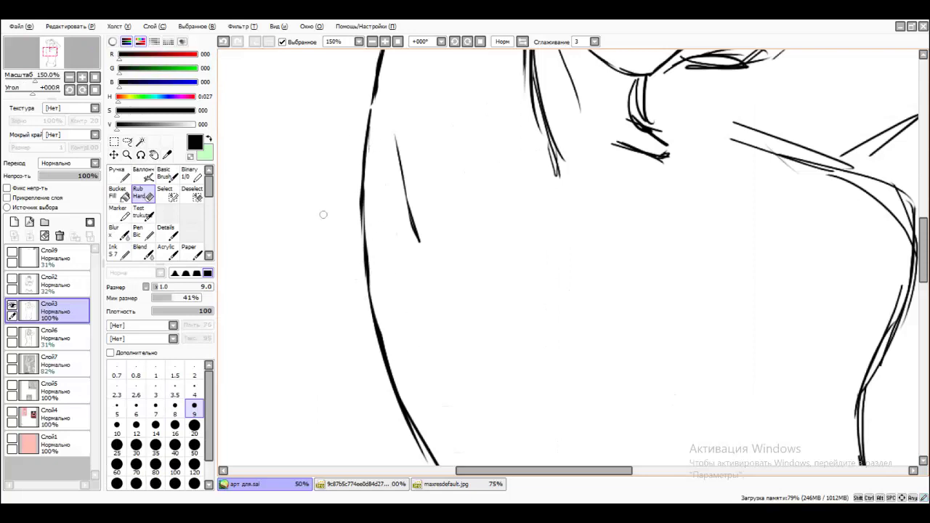
- Redraw the torso's outer contour below the raised arm on Слой3 and erase its stray edges
key(n)
mouse_move(372, 95)
mouse_down()
mouse_move(367, 334)
mouse_move(425, 440)
mouse_up()
key(e)
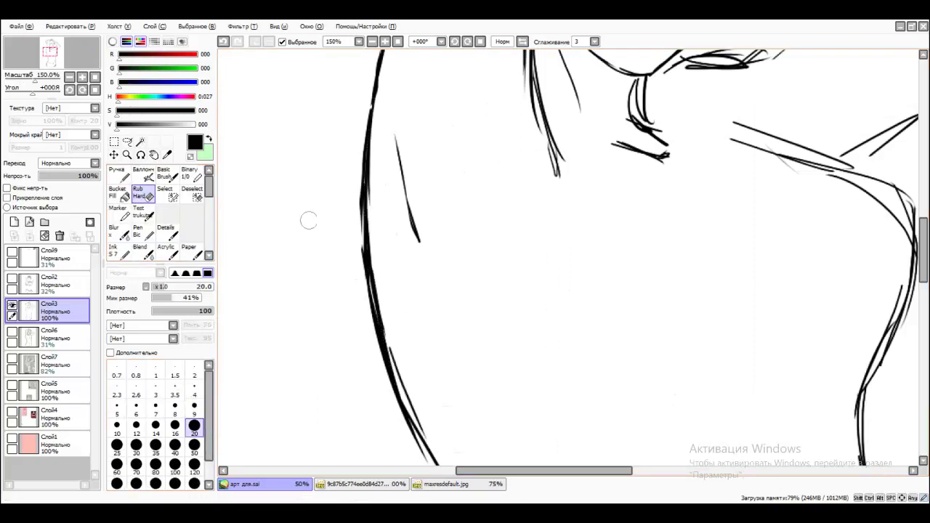
mouse_move(349, 135)
mouse_down()
mouse_move(355, 252)
mouse_move(420, 436)
mouse_up()
scroll(867, 239, down, 5)
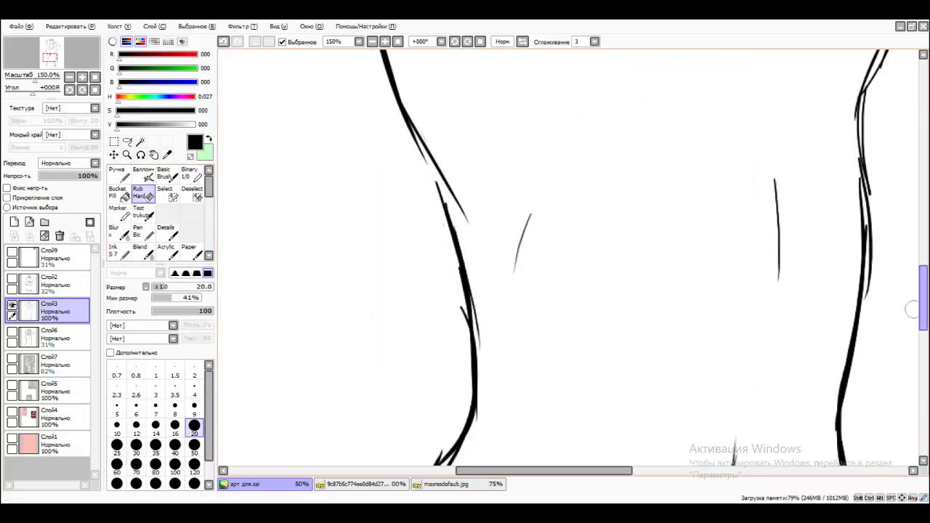
- Erase the stray strands along the ribcage contour and redraw it as one continuous line into the waist
drag(432, 102, 457, 203)
key(n)
drag(412, 123, 457, 262)
drag(472, 298, 476, 436)
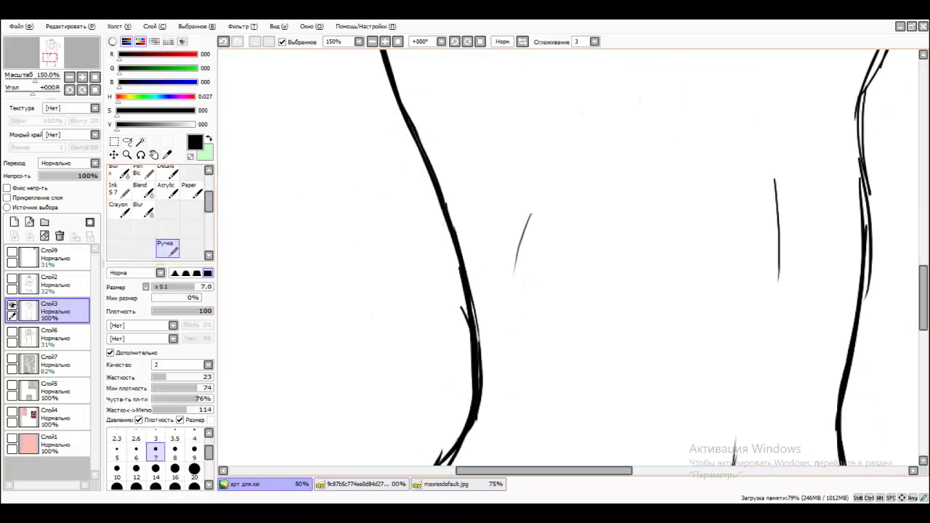
- Clean up the overlapping waist and hip strokes below the raised arm and re-ink them as one smooth curve
scroll(420, 219, down, 5)
drag(450, 230, 419, 312)
key(e)
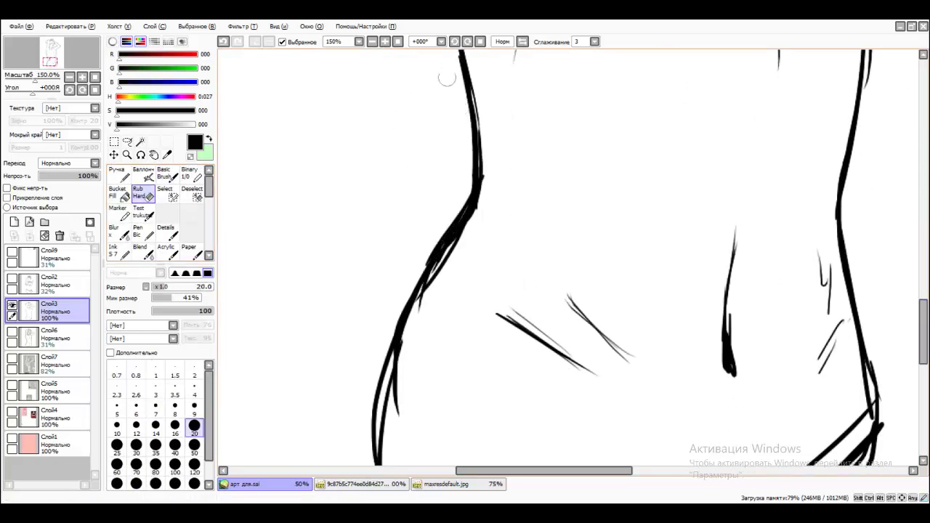
mouse_move(474, 65)
mouse_down()
mouse_move(436, 276)
mouse_move(381, 465)
mouse_up()
key(n)
drag(440, 244, 385, 374)
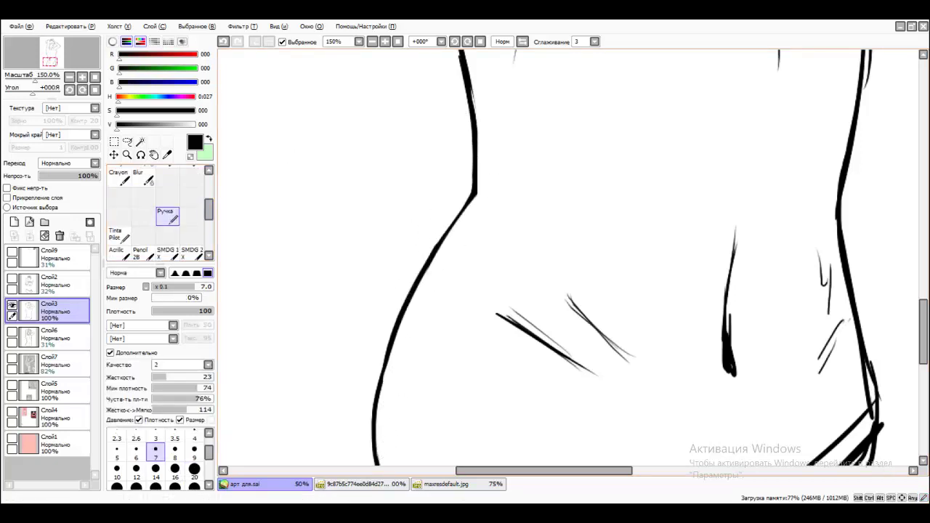
- Ink the upper outline of the hand behind the raised arm's elbow on Слой3
scroll(879, 465, up, 10)
scroll(879, 467, up, 1)
drag(352, 126, 445, 100)
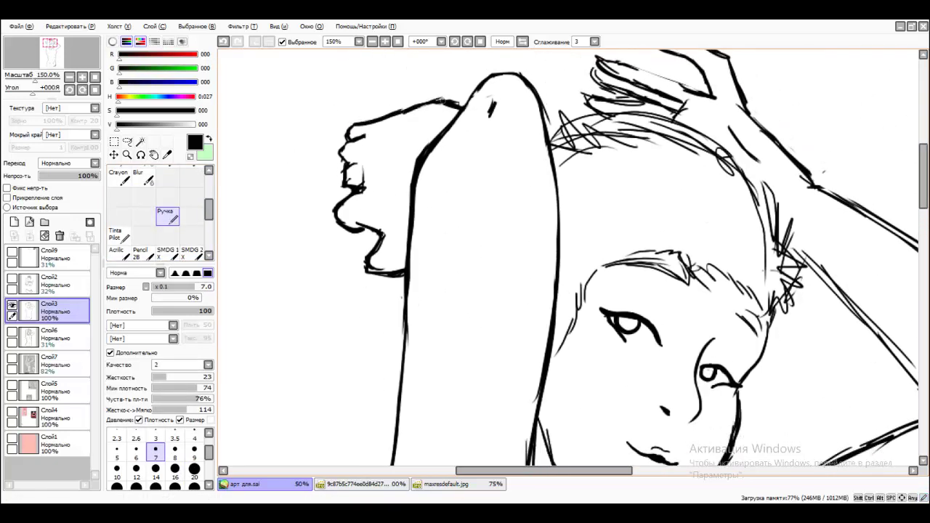
- Erase the doubled strokes on the raised arm's inner edge beside the face and redraw it as one line
mouse_move(504, 396)
mouse_down()
mouse_move(367, 145)
mouse_move(361, 166)
mouse_move(407, 400)
mouse_up()
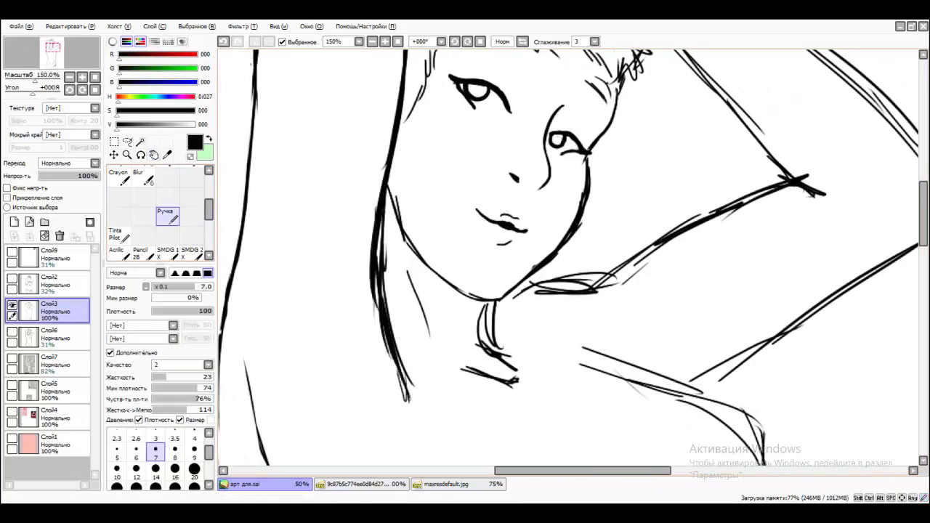
key(e)
mouse_move(372, 140)
mouse_down()
mouse_move(405, 413)
mouse_move(395, 332)
mouse_move(411, 392)
mouse_up()
key(n)
drag(379, 218, 404, 392)
- Re-ink the jawline from the raised arm around the chin and erase its stray edges with a size 9 eraser
mouse_move(388, 184)
mouse_down()
mouse_move(444, 275)
mouse_move(485, 298)
mouse_up()
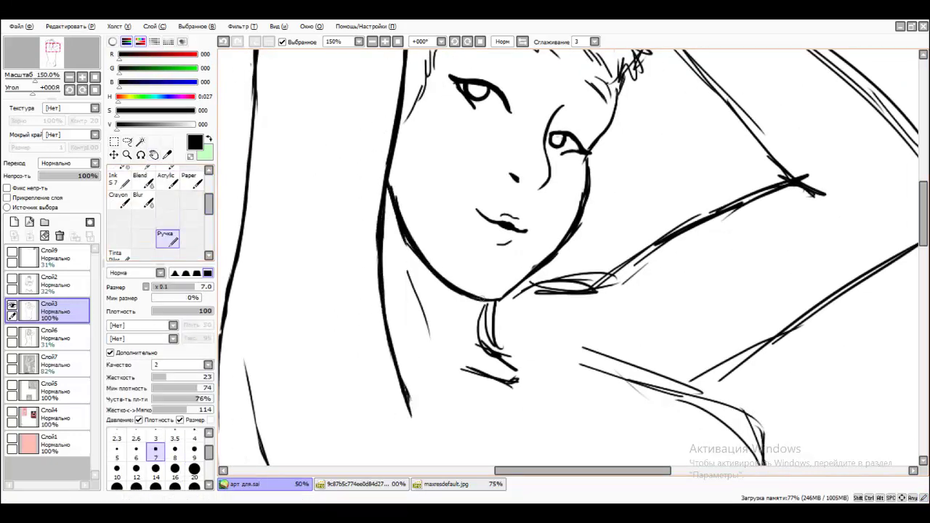
key(e)
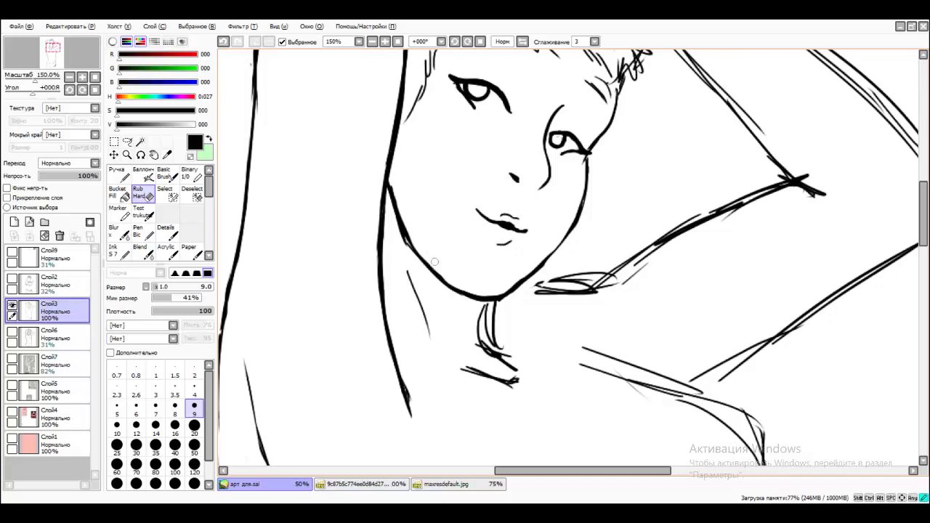
scroll(511, 137, up, 2)
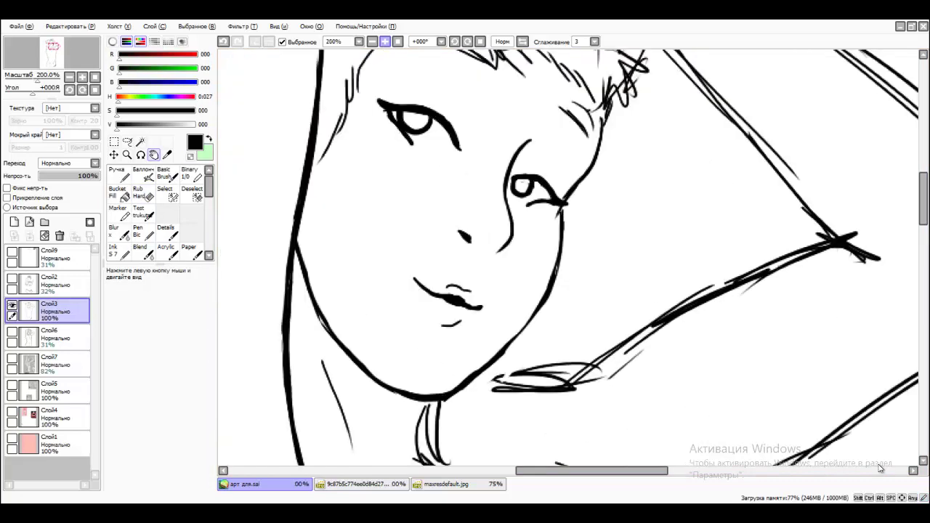
- Erase the rough edges of the jawline beside the chin and re-ink it as one smooth curve on Слой3
key(n)
drag(227, 197, 449, 169)
key(e)
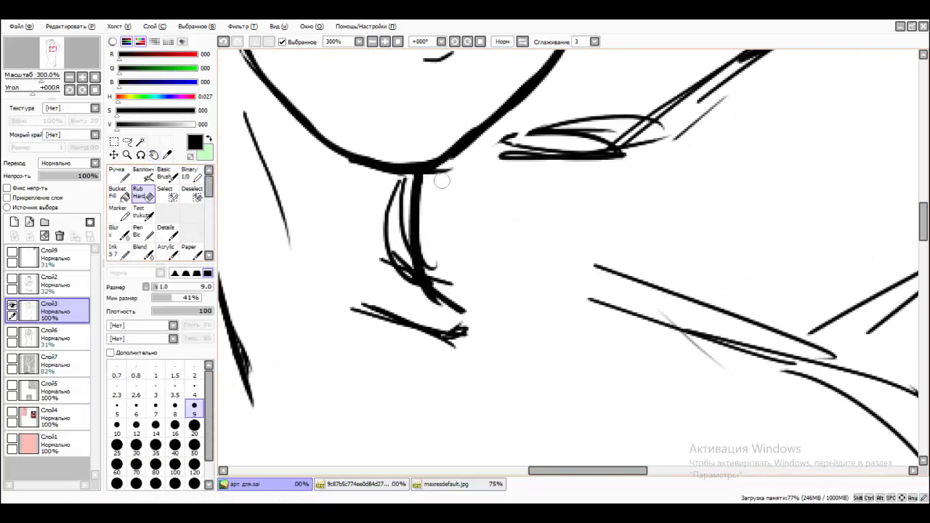
drag(486, 103, 442, 135)
drag(542, 61, 442, 135)
key(n)
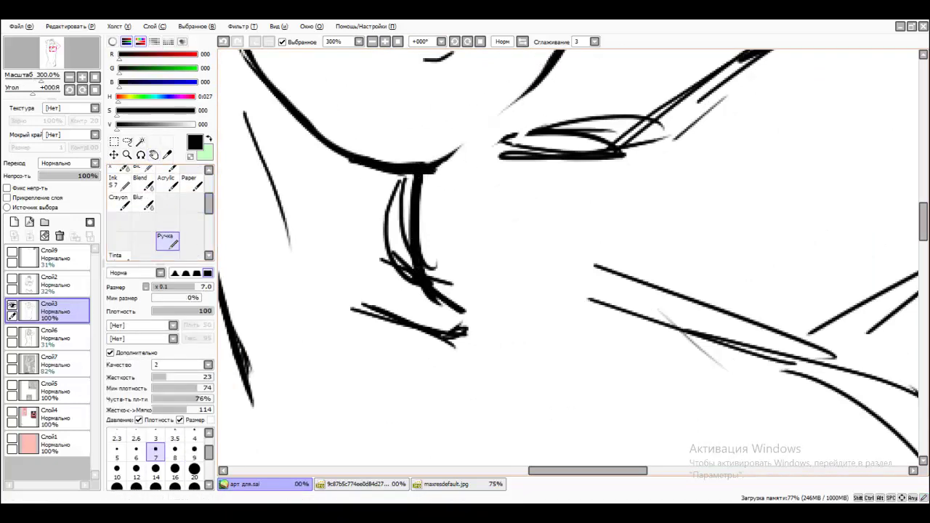
mouse_move(534, 82)
mouse_down()
mouse_move(429, 163)
mouse_move(501, 116)
mouse_move(537, 76)
mouse_up()
- Erase the overlapping neck strokes with a size 14 eraser, then ink the neck-to-shoulder curve and both edges of the bent upper arm
key(e)
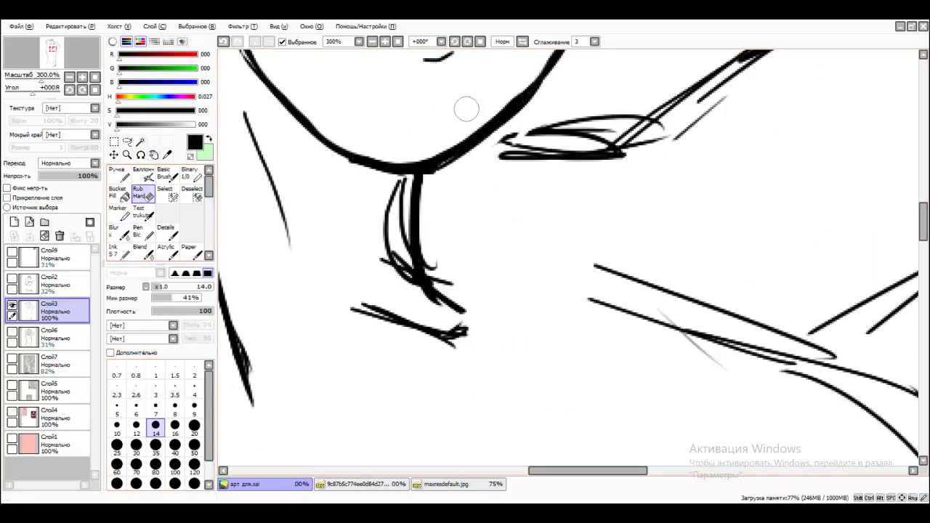
mouse_move(398, 182)
mouse_down()
mouse_move(399, 289)
mouse_move(438, 269)
mouse_move(445, 285)
mouse_move(447, 349)
mouse_up()
scroll(574, 261, down, 5)
scroll(407, 218, up, 3)
key(n)
mouse_move(290, 287)
mouse_down()
mouse_move(392, 263)
mouse_move(603, 174)
mouse_up()
mouse_move(549, 338)
mouse_down()
mouse_move(491, 378)
mouse_move(740, 208)
mouse_up()
drag(521, 363, 755, 179)
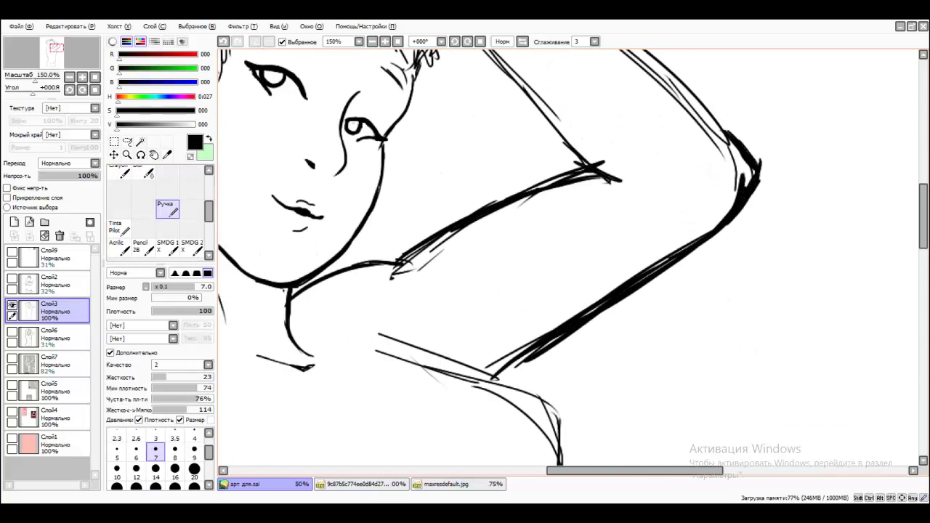
- Erase the doubled strokes along both edges of the bent upper arm, leaving one line on each side
key(e)
drag(396, 263, 615, 182)
drag(440, 226, 499, 201)
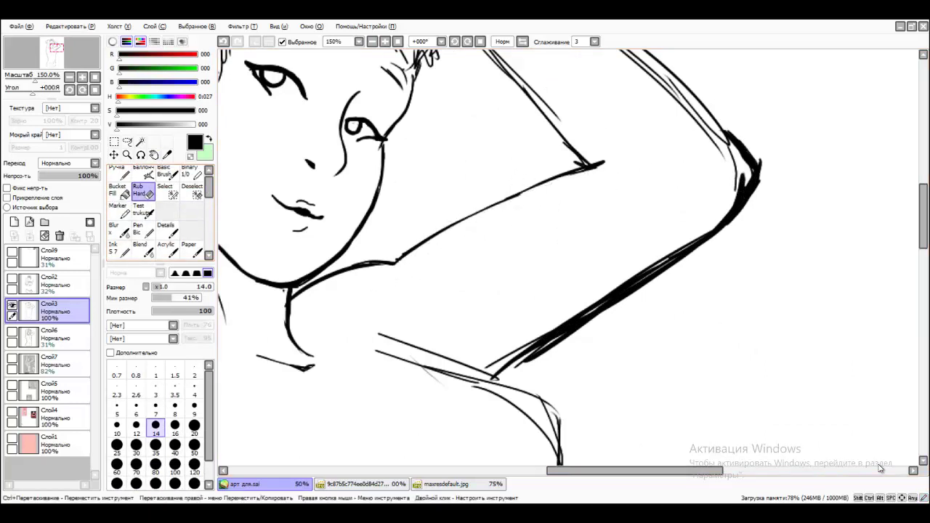
drag(879, 467, 731, 423)
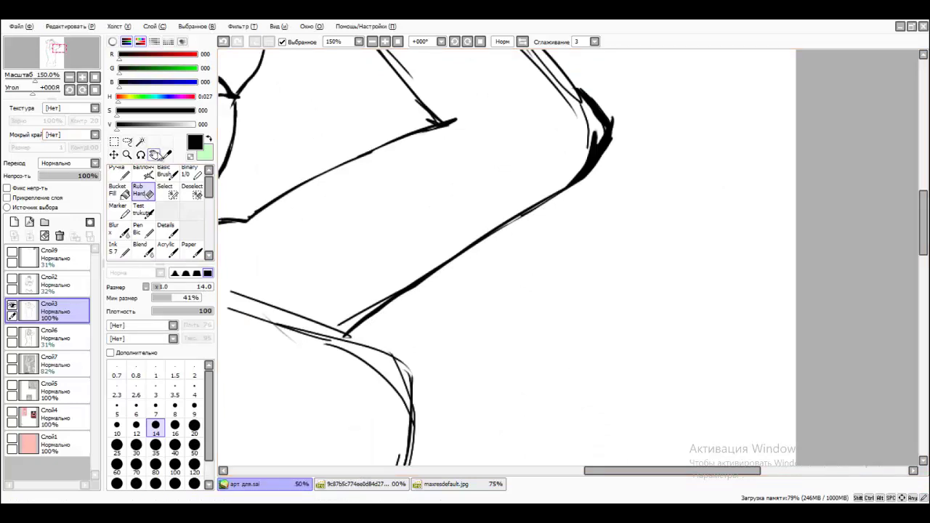
- Trim the thick, overlapping strokes around the bent elbow down to a single thin outline
drag(538, 89, 468, 158)
scroll(545, 200, up, 3)
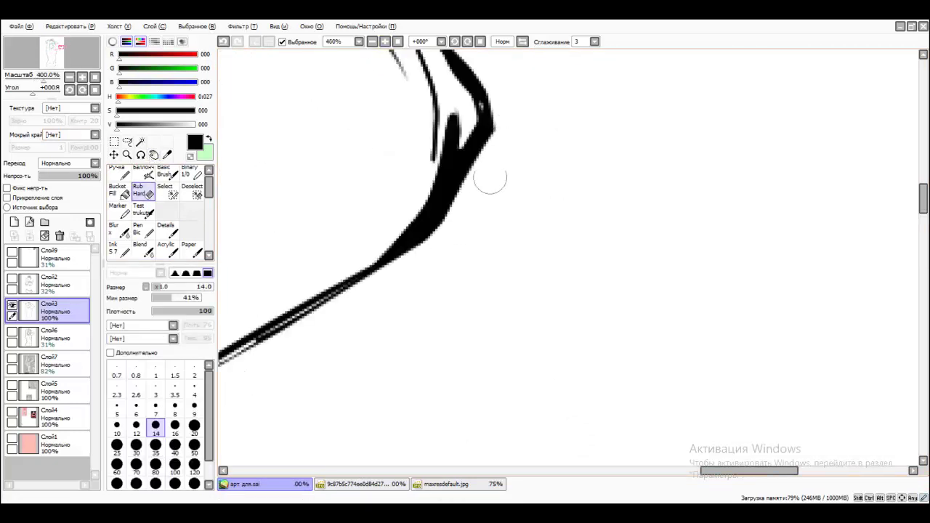
drag(394, 225, 436, 160)
key(v)
mouse_move(359, 154)
mouse_down()
mouse_move(499, 281)
mouse_move(528, 322)
mouse_move(545, 311)
mouse_move(536, 307)
mouse_up()
key(bracketleft)
key(bracketleft)
key(bracketleft)
scroll(536, 306, down, 4)
scroll(315, 239, up, 2)
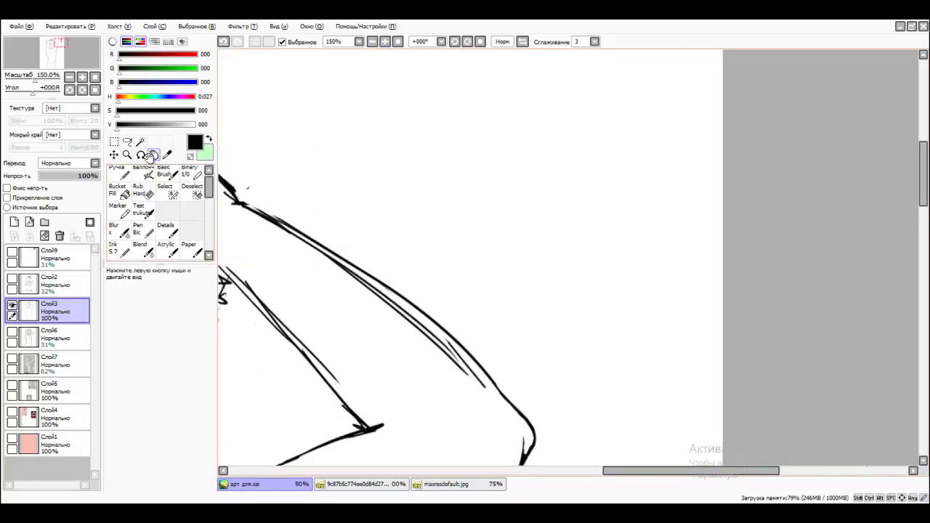
- Set the eraser size to 20 and erase the doubled strokes along the forearm's outer edge
key(bracketright)
key(bracketright)
key(bracketright)
key(bracketright)
key(bracketright)
mouse_move(439, 311)
mouse_down()
mouse_move(370, 261)
mouse_move(388, 270)
mouse_move(324, 252)
mouse_up()
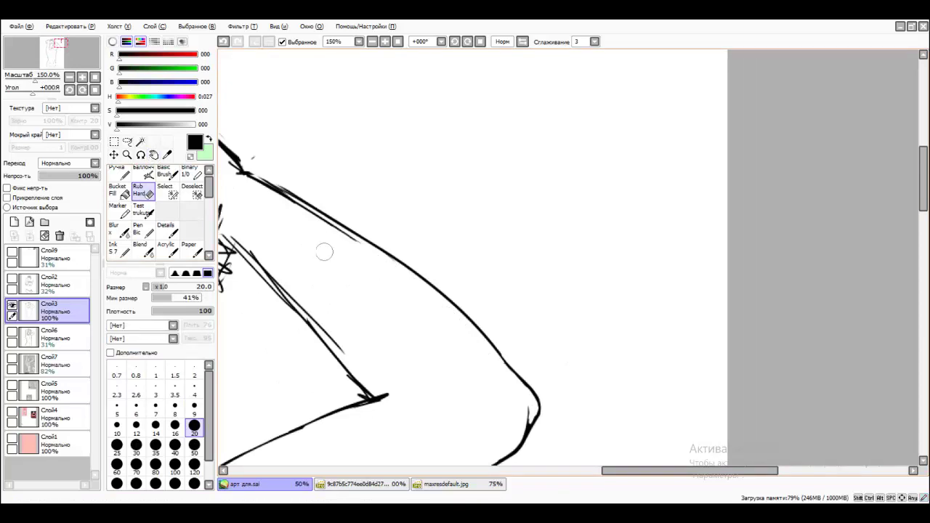
- Re-ink the outer line from the hand through the wrist to the forearm and erase its doubled strokes and the stray inner line
click(153, 155)
scroll(403, 183, up, 2)
click(138, 190)
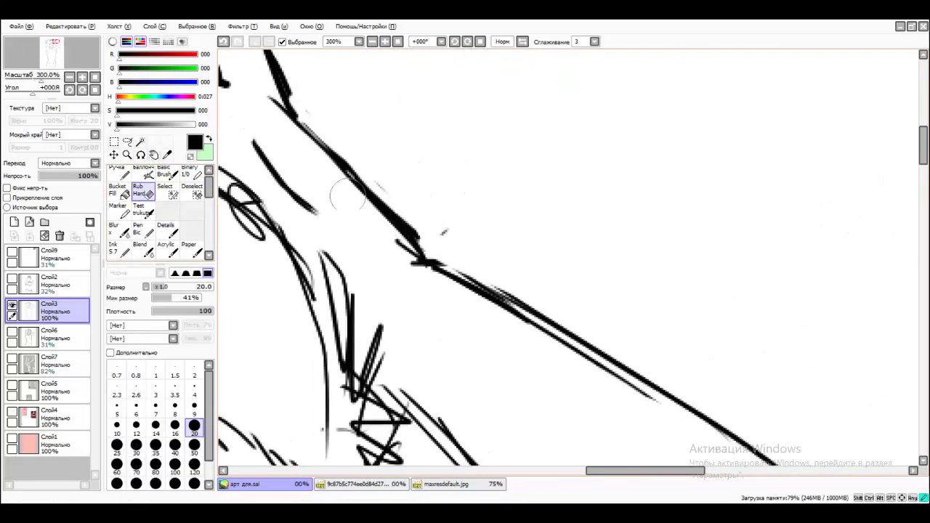
key(n)
mouse_move(285, 110)
mouse_down()
mouse_move(427, 258)
mouse_move(524, 319)
mouse_up()
key(e)
drag(422, 263, 606, 397)
key(n)
drag(424, 263, 523, 308)
key(e)
drag(316, 211, 254, 142)
scroll(388, 124, down, 3)
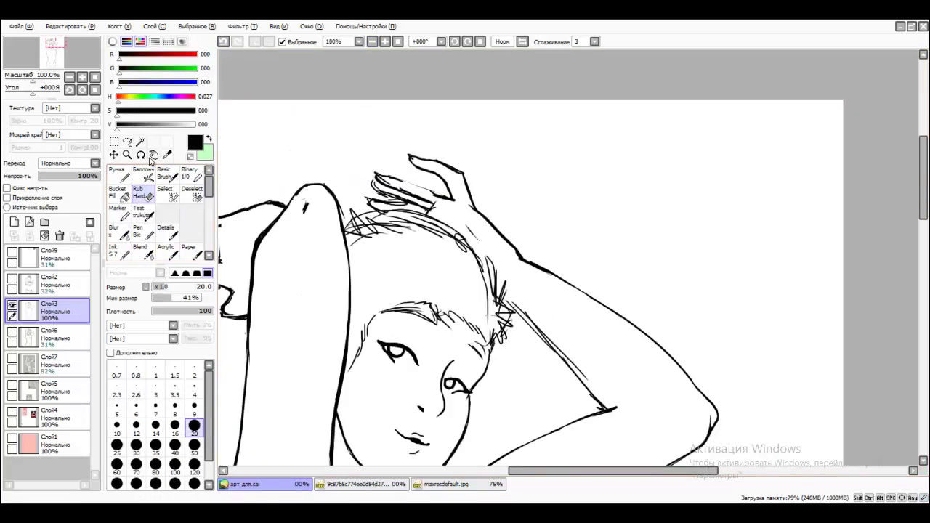
- Rotate the canvas to 56° and ink the forearm's inner edge from the hair down to the inner elbow with the size 7 pen
click(149, 155)
scroll(566, 256, up, 2)
key(n)
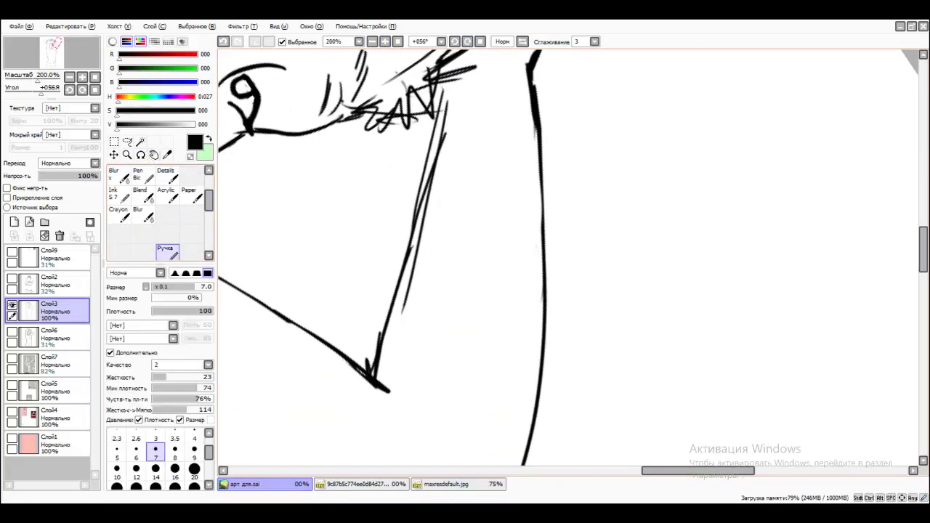
drag(439, 84, 420, 312)
drag(430, 164, 393, 444)
drag(422, 211, 385, 388)
- Erase the old strokes beside the forearm's inner edge with the size 20 eraser and re-ink its thin section
key(e)
drag(429, 148, 396, 254)
drag(433, 120, 395, 270)
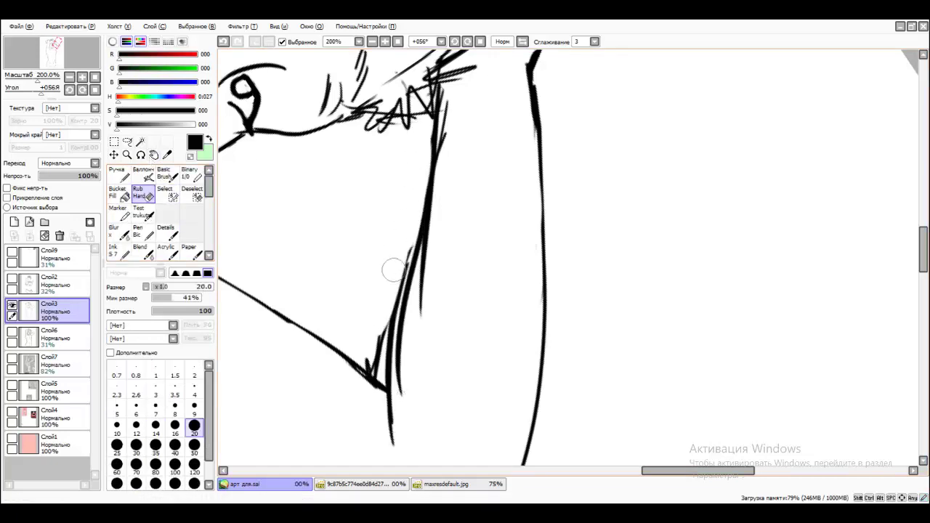
drag(447, 98, 415, 338)
drag(425, 229, 396, 392)
drag(427, 274, 421, 156)
key(n)
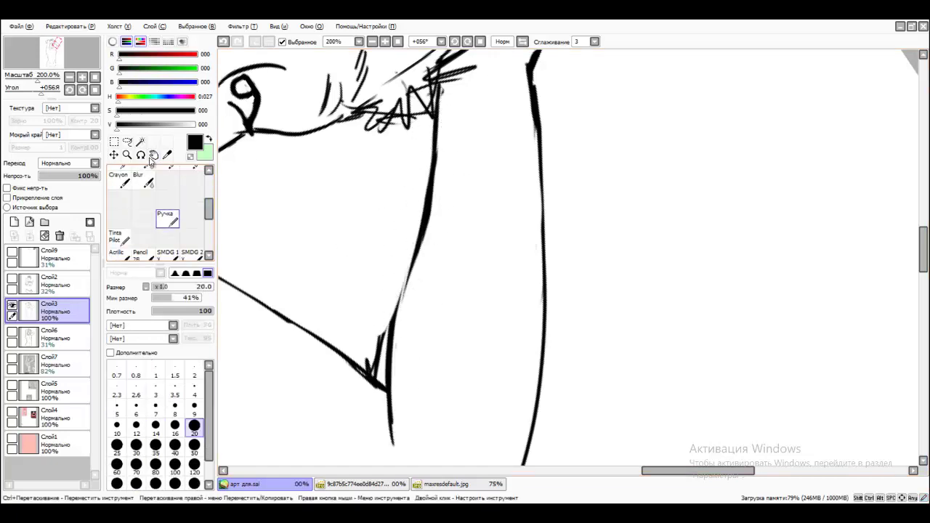
drag(422, 244, 392, 370)
- Reduce the eraser size to 9 and erase the stray marks at the corner of the inner elbow
key(e)
key(bracketleft)
key(bracketleft)
key(bracketleft)
key(bracketleft)
key(bracketleft)
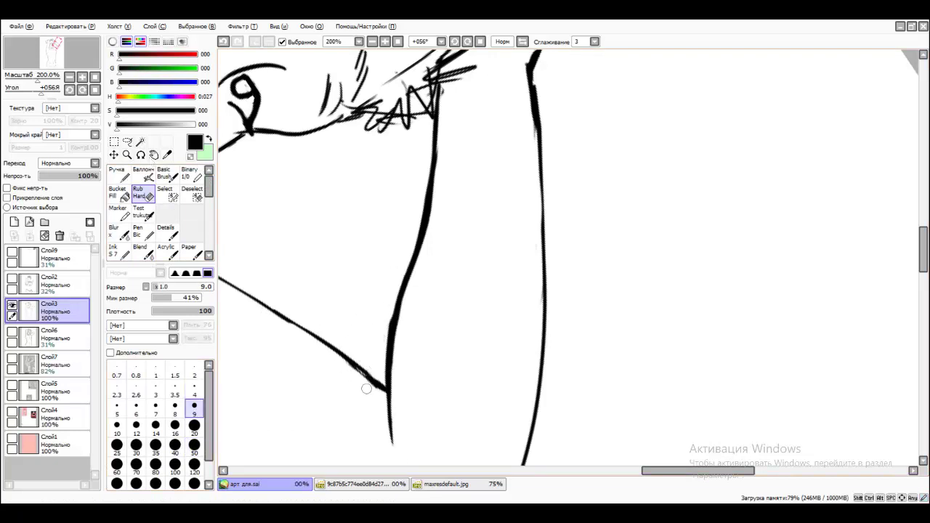
- Erase the doubled strokes and rough edges along the jawline between the raised arm and the chin
drag(153, 155, 152, 160)
key(n)
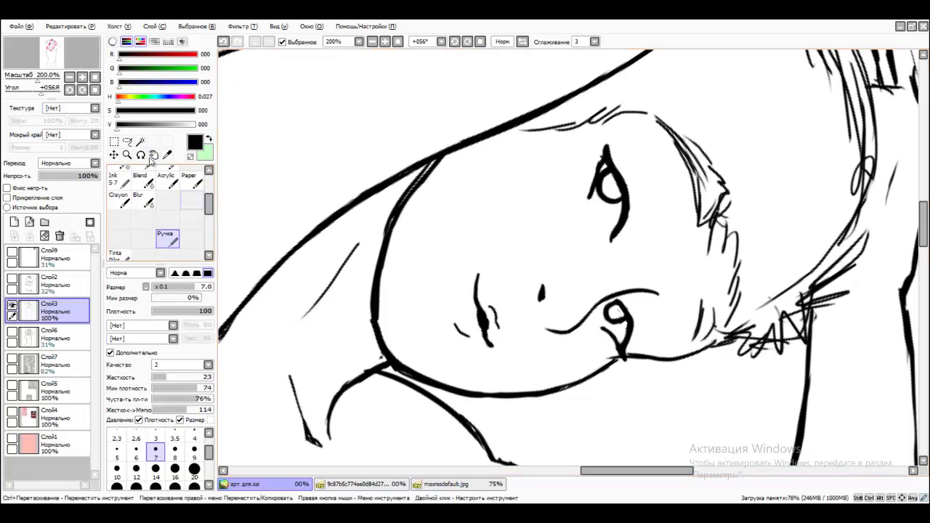
key(e)
drag(400, 244, 385, 287)
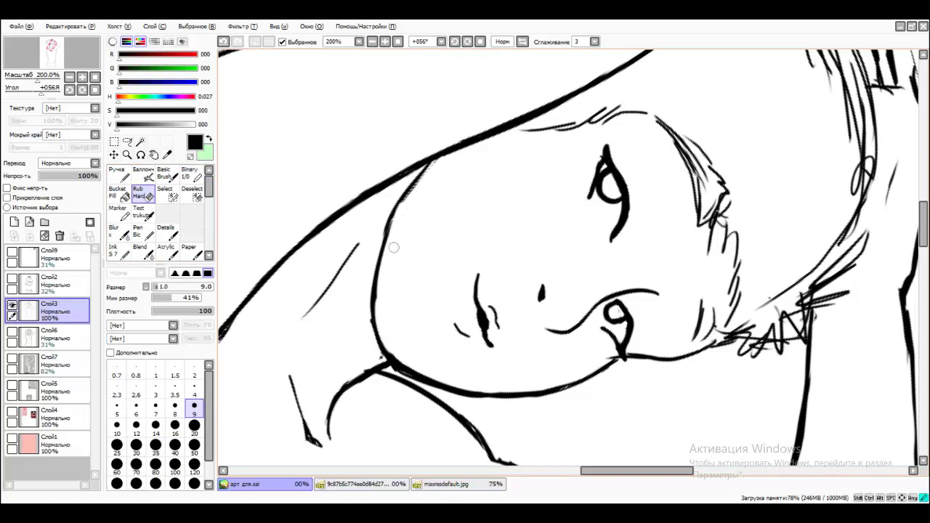
key(ctrl+plus)
key(ctrl+plus)
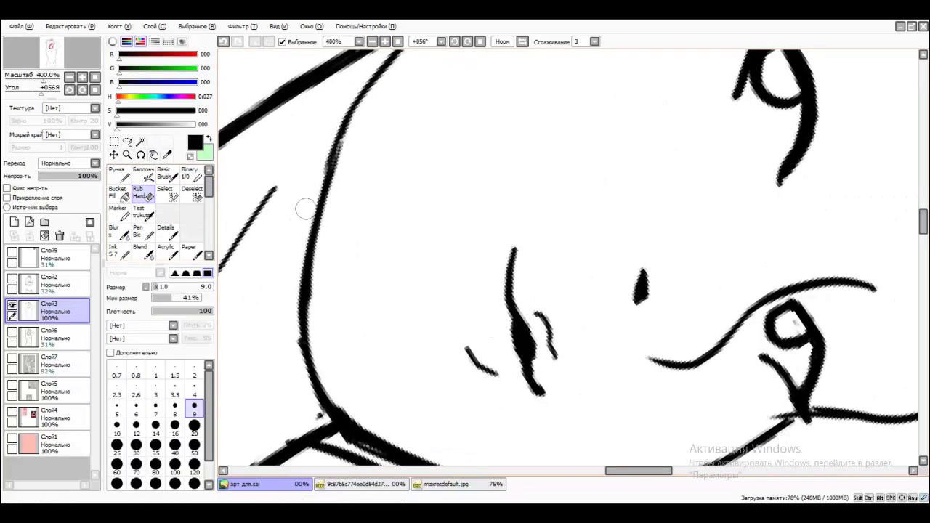
drag(303, 208, 315, 281)
drag(302, 407, 286, 271)
- Reset the canvas rotation and clean up the cheek line below the outer corner of the eye
mouse_move(408, 314)
mouse_down()
mouse_move(602, 364)
mouse_move(556, 357)
mouse_up()
key(Home)
drag(708, 183, 706, 113)
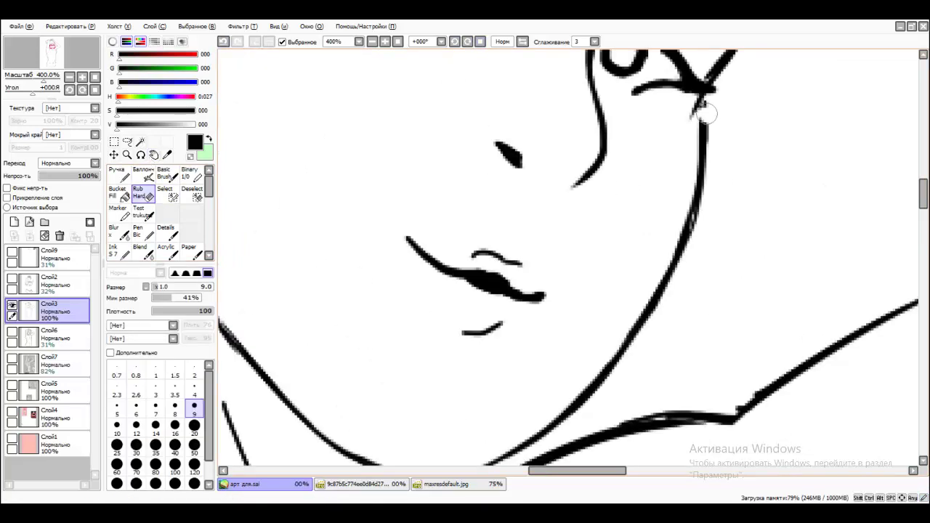
- Show Слой2 at 100% opacity, fade Слой3 to 37% opacity, and make Слой2 the active layer
key(minus)
key(minus)
key(minus)
key(minus)
key(minus)
key(minus)
key(minus)
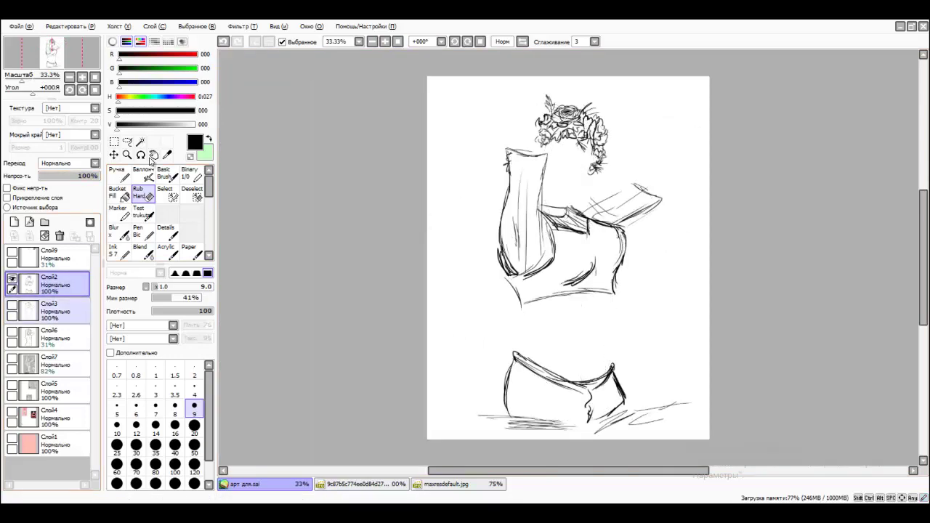
click(152, 157)
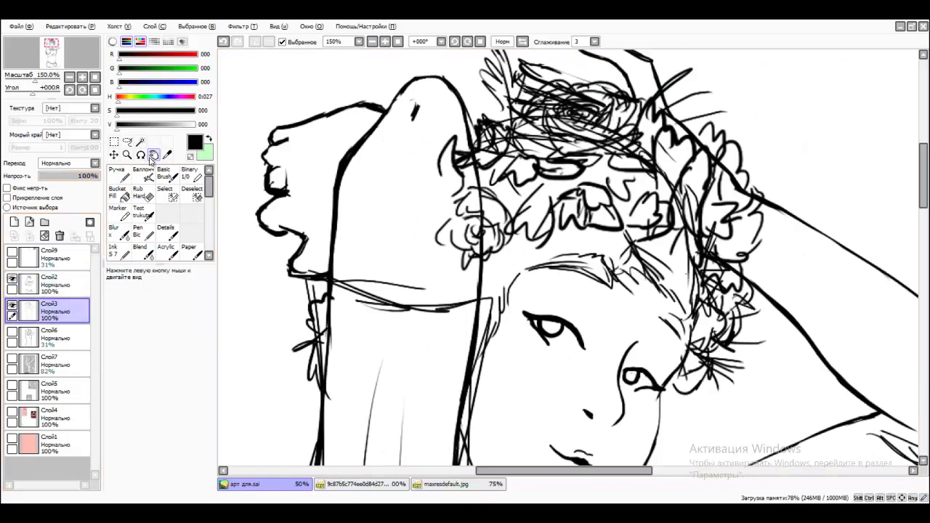
mouse_move(363, 287)
mouse_down()
mouse_move(370, 142)
mouse_move(378, 162)
mouse_up()
click(143, 192)
click(47, 284)
- Erase the rough doubled strokes along both side edges of the raised arm's sleeve with the size 9 eraser
drag(493, 192, 487, 237)
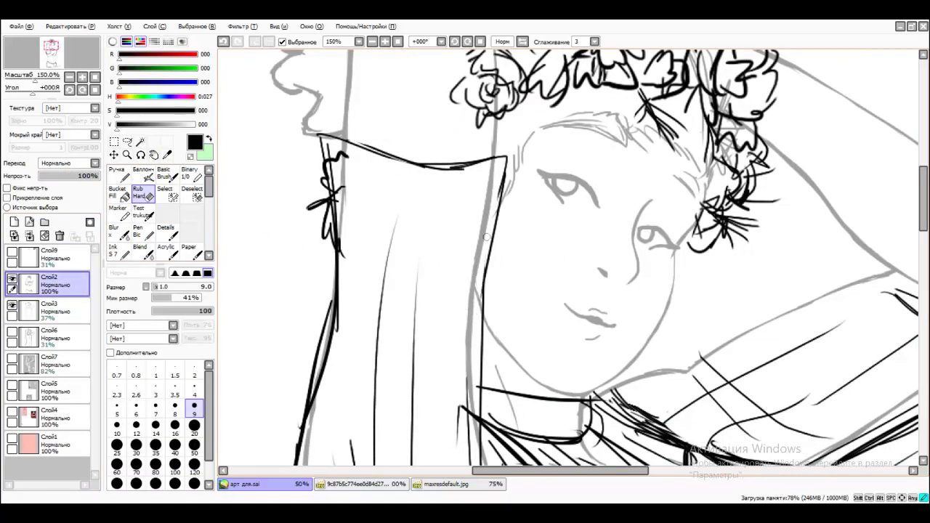
drag(337, 292, 314, 405)
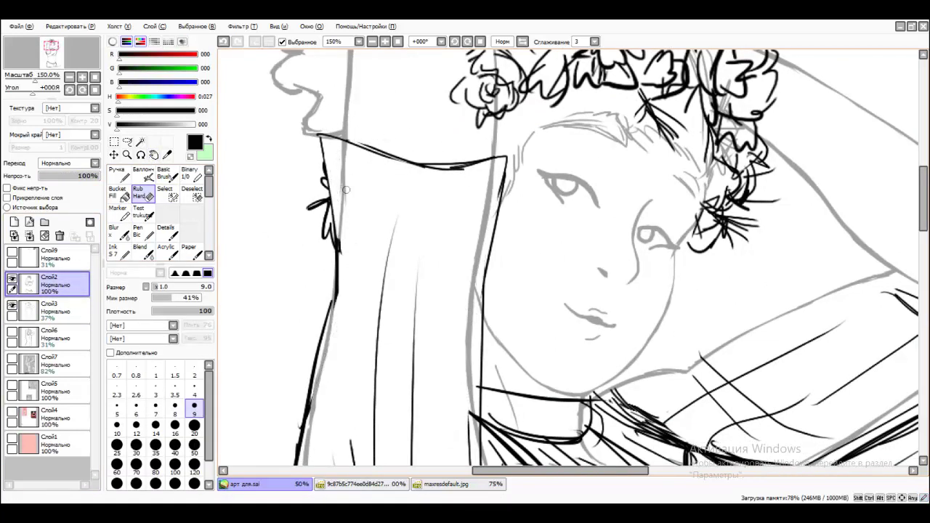
- Undo the last few edits around the sleeve's lower folds
scroll(333, 314, down, 5)
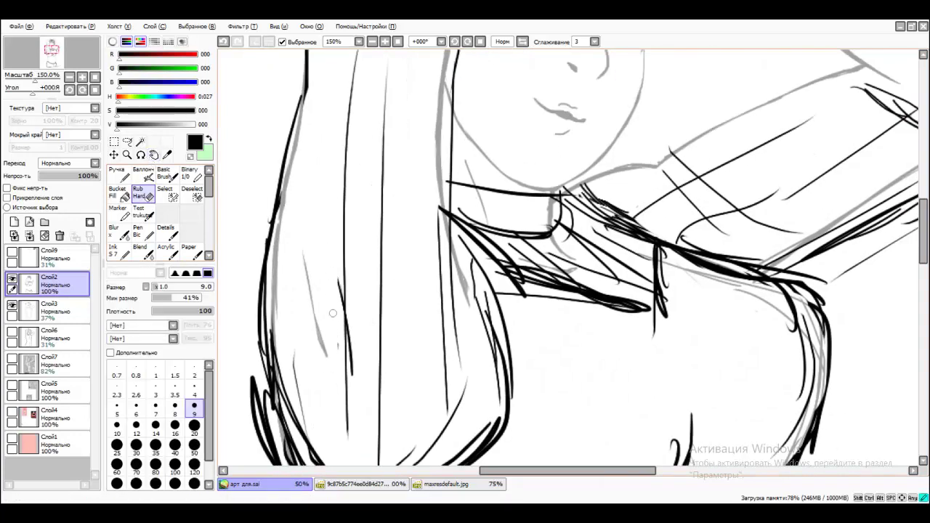
key(ctrl+z)
key(ctrl+z)
key(ctrl+z)
key(ctrl+z)
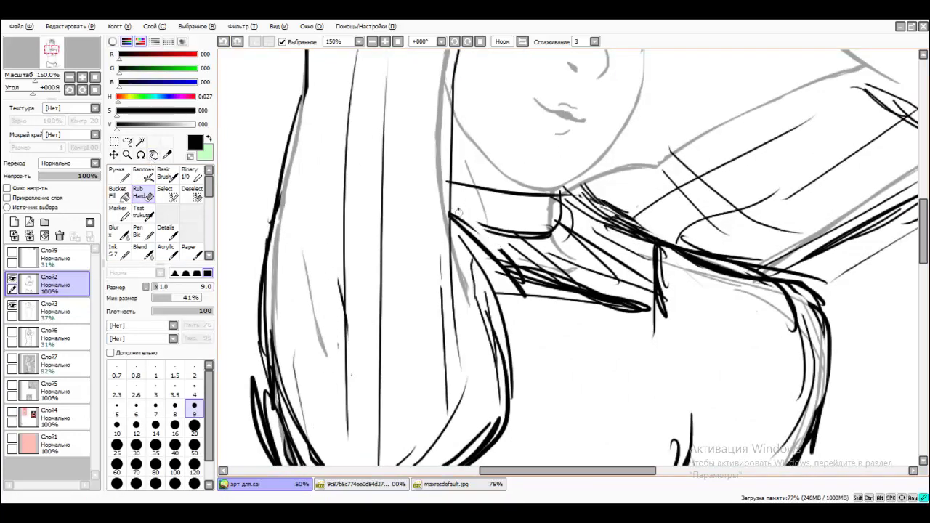
- Set the eraser size to 16 and thin out the hatching and thick strokes at the top's neckline and shoulder
click(153, 154)
drag(508, 291, 370, 287)
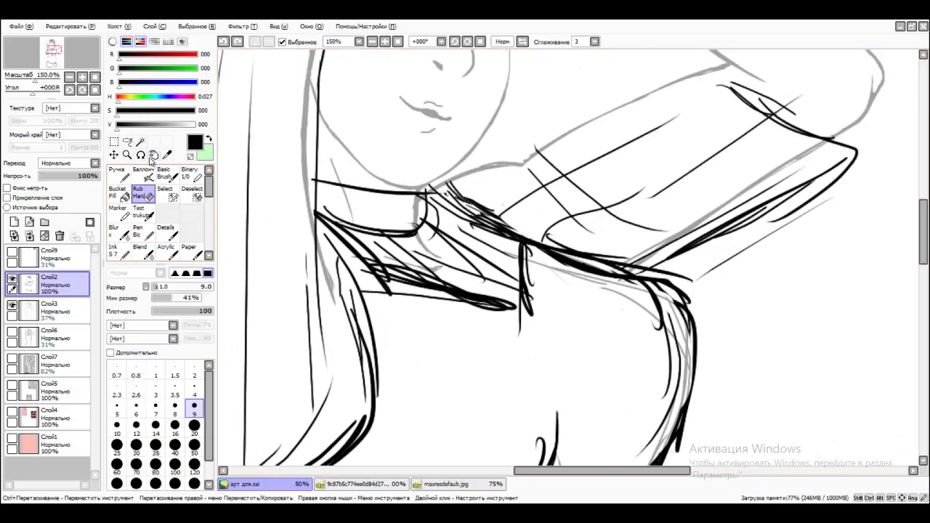
click(138, 192)
click(176, 425)
drag(320, 204, 514, 307)
drag(436, 187, 603, 258)
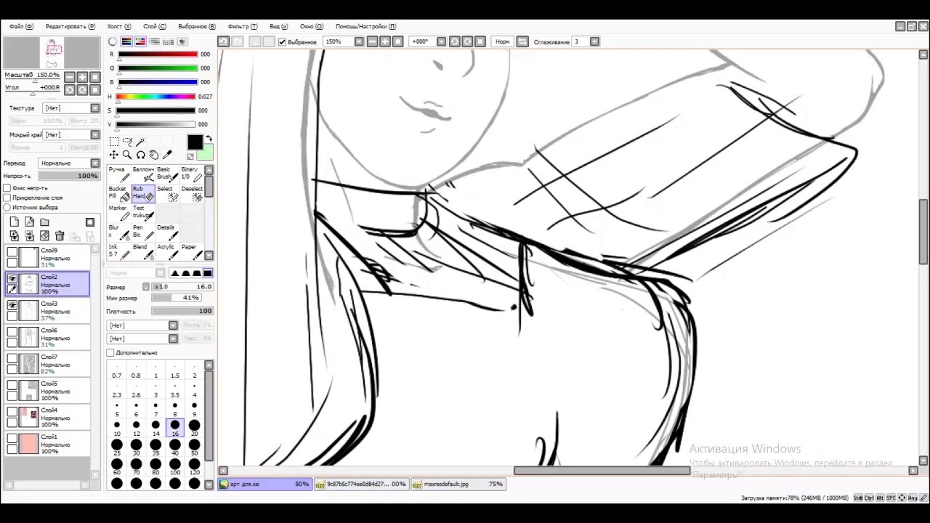
- Re-ink the top's shoulder, side and neckline edges with the size 7 pen and add the sleeve curve beside the neck
key(n)
drag(436, 190, 691, 279)
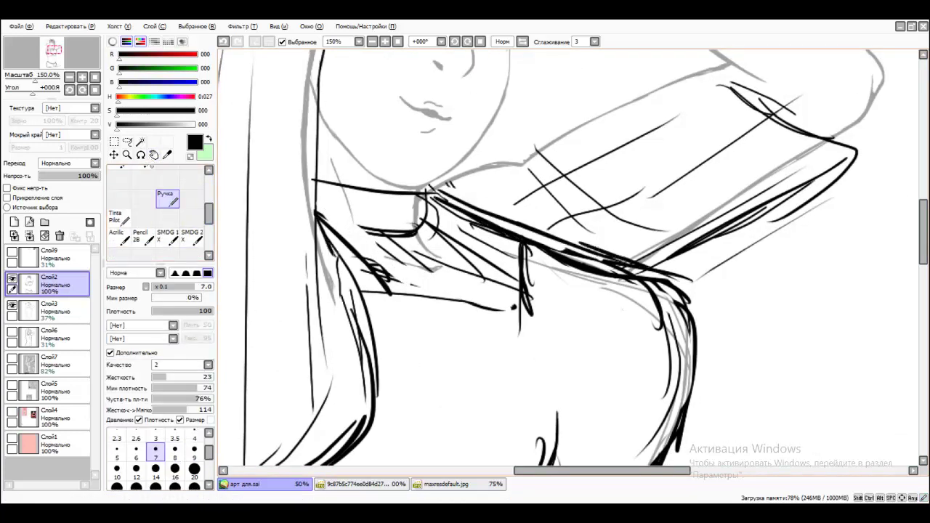
drag(323, 234, 374, 447)
drag(374, 294, 516, 309)
key(ctrl+z)
mouse_move(425, 195)
mouse_down()
mouse_move(588, 131)
mouse_move(552, 190)
mouse_up()
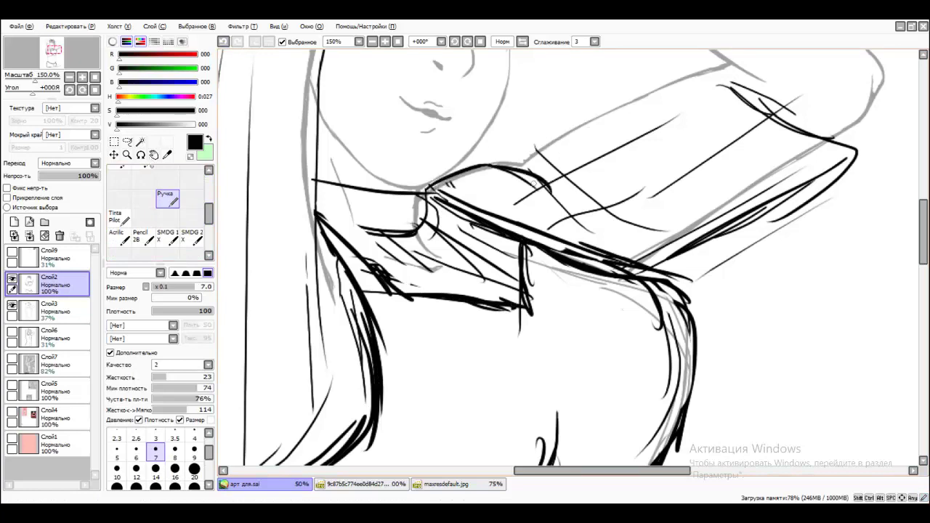
drag(508, 164, 556, 159)
- Erase the hatching and extra strokes across the neckline and shoulder, and re-ink the shoulder as one smooth curve
scroll(653, 245, up, 3)
scroll(683, 202, down, 5)
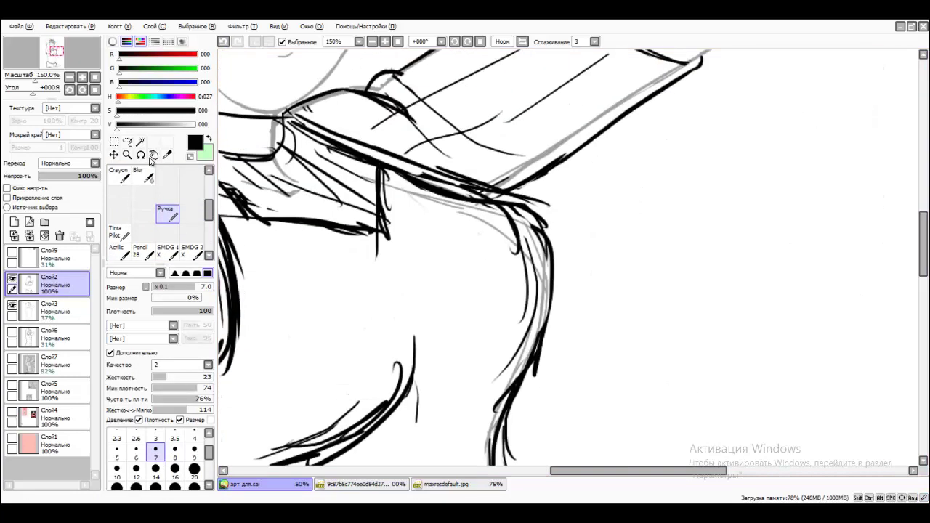
key(e)
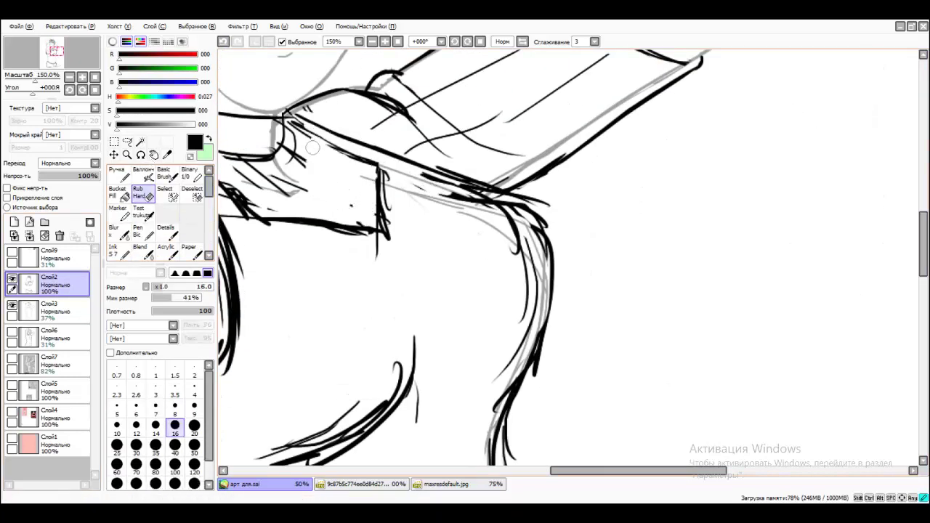
drag(440, 160, 489, 209)
key(n)
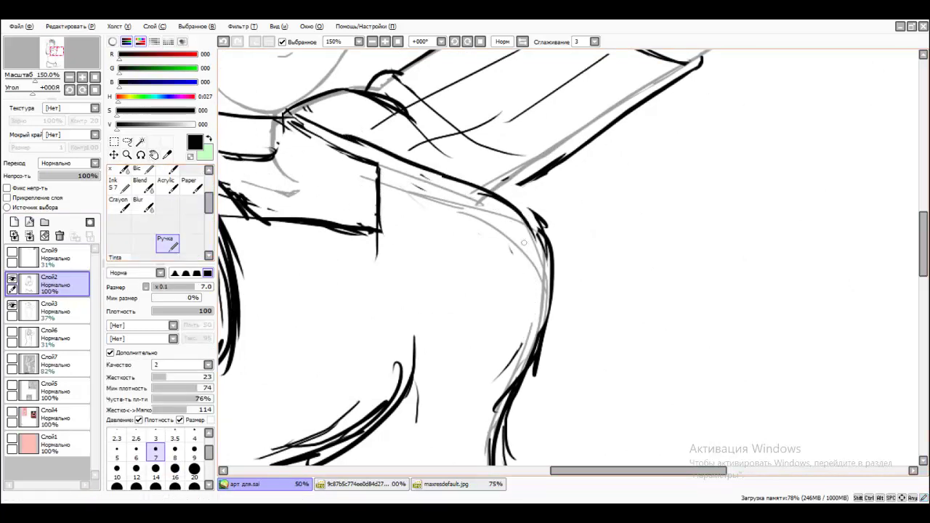
key(e)
drag(523, 210, 541, 234)
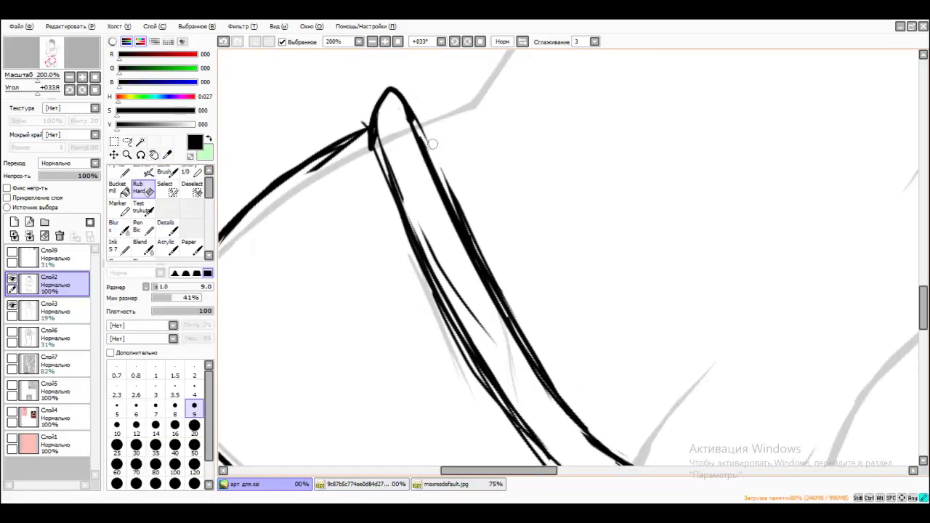
- Thin out the overlapping strokes on the upper edge of the shorts' waistband and re-ink it with the size 7 pen
drag(485, 252, 594, 430)
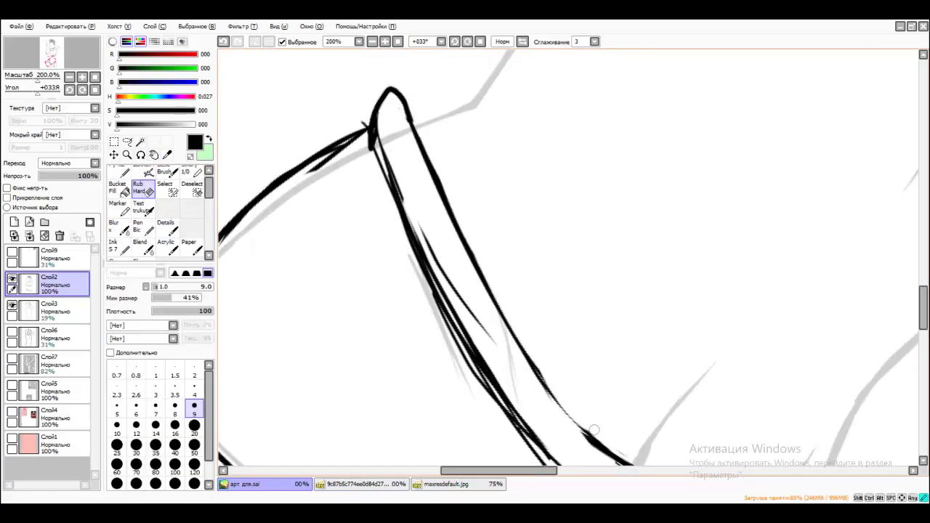
scroll(780, 287, down, 1)
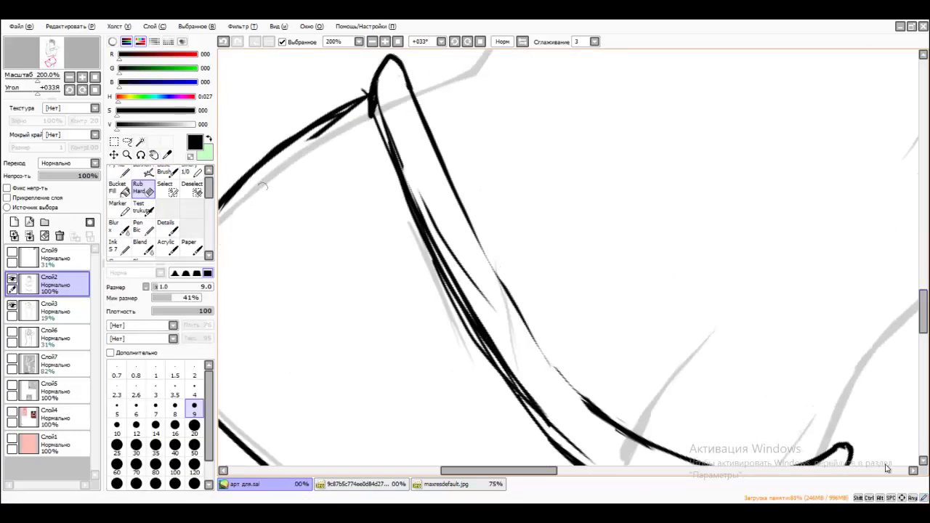
key(n)
drag(407, 82, 465, 209)
- Erase the extra strokes on the waistband's lower edge and inside the band with the size 9 eraser, and re-ink that edge up to the hip
key(e)
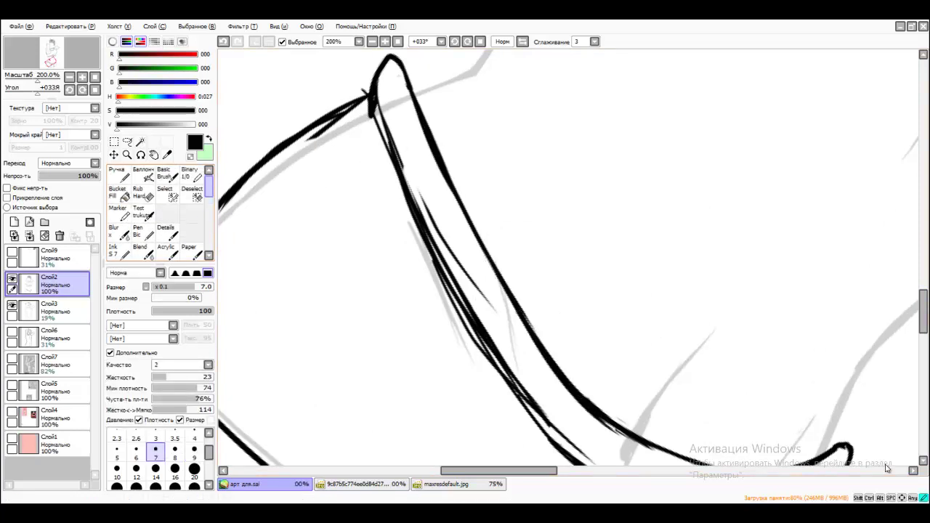
mouse_move(396, 199)
mouse_down()
mouse_move(451, 305)
mouse_move(426, 264)
mouse_up()
scroll(526, 310, down, 4)
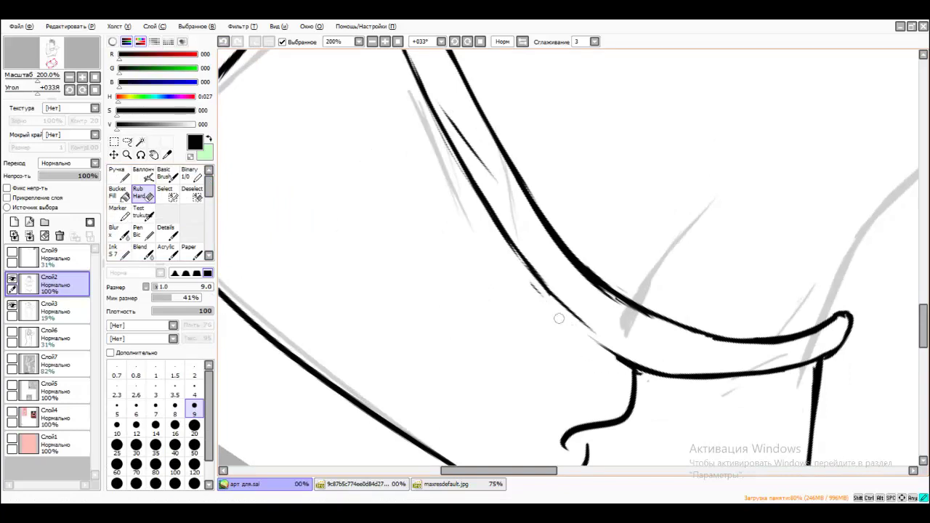
key(n)
scroll(516, 256, up, 6)
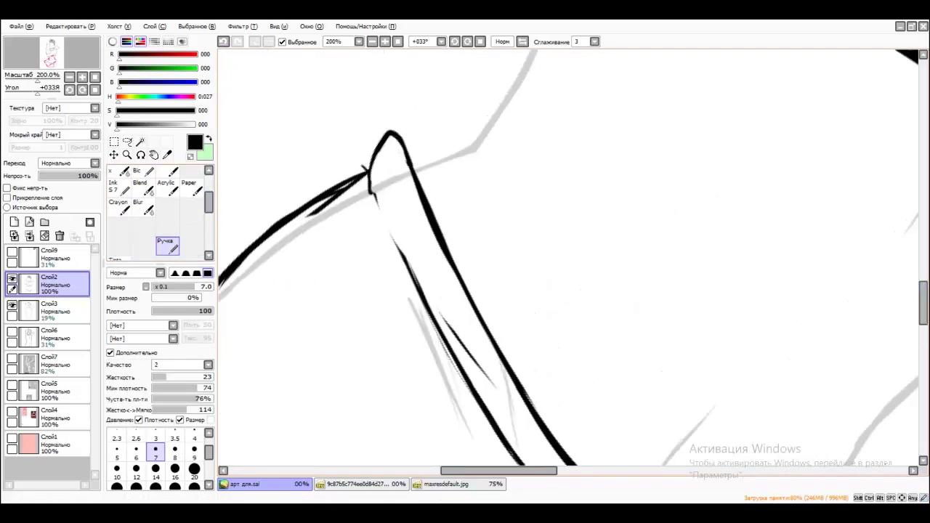
drag(385, 172, 436, 318)
key(e)
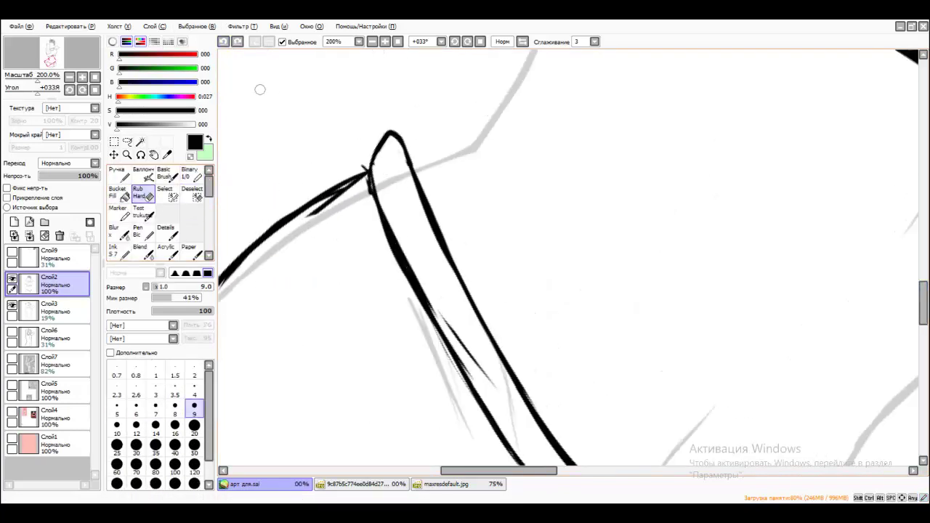
drag(305, 212, 353, 189)
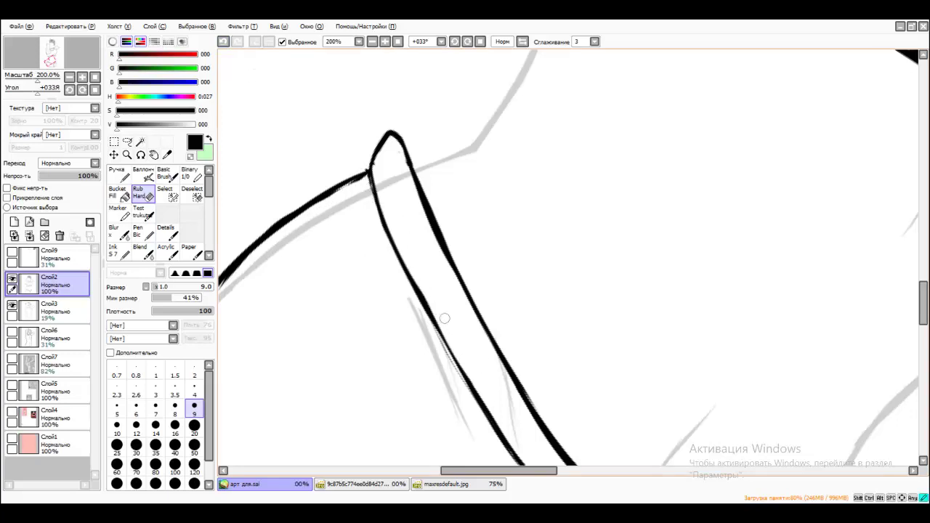
- Reset the canvas rotation and smooth the rough line edges along the rest of the waistband
key(Home)
scroll(342, 275, up, 5)
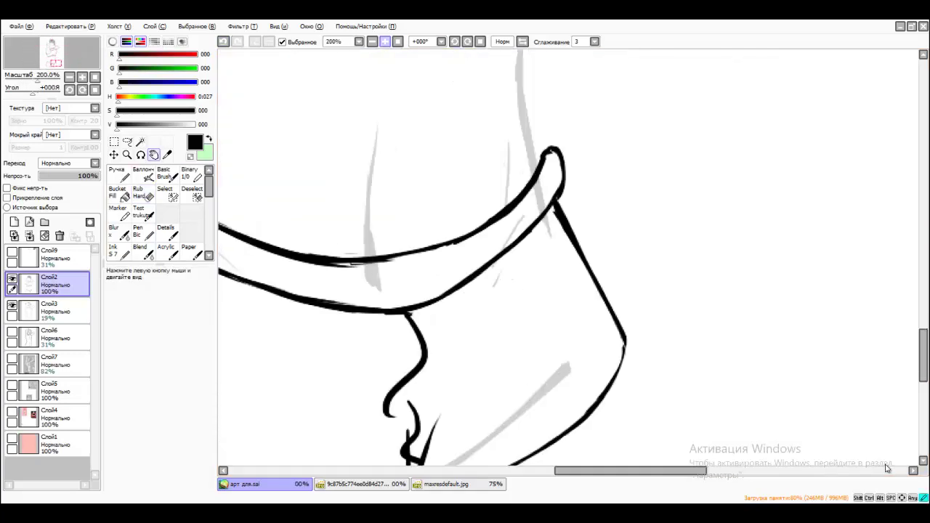
drag(341, 275, 489, 274)
drag(555, 264, 637, 221)
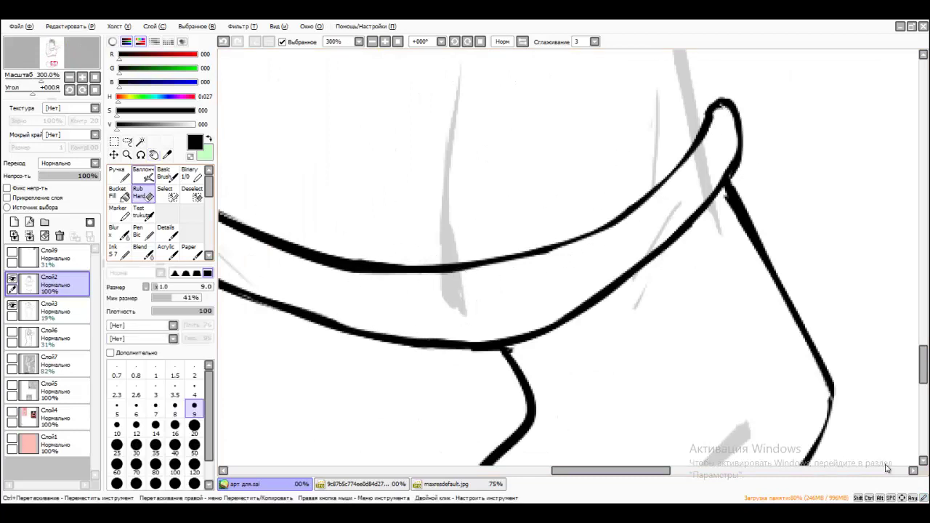
drag(430, 332, 827, 449)
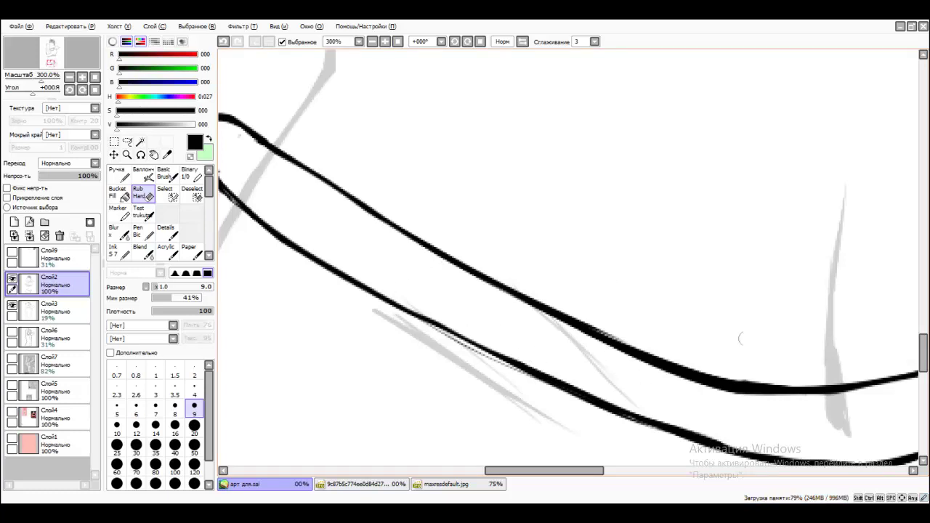
- Erase the overlapping strokes along the crop top's hem with the size 20 eraser
scroll(679, 380, down, 5)
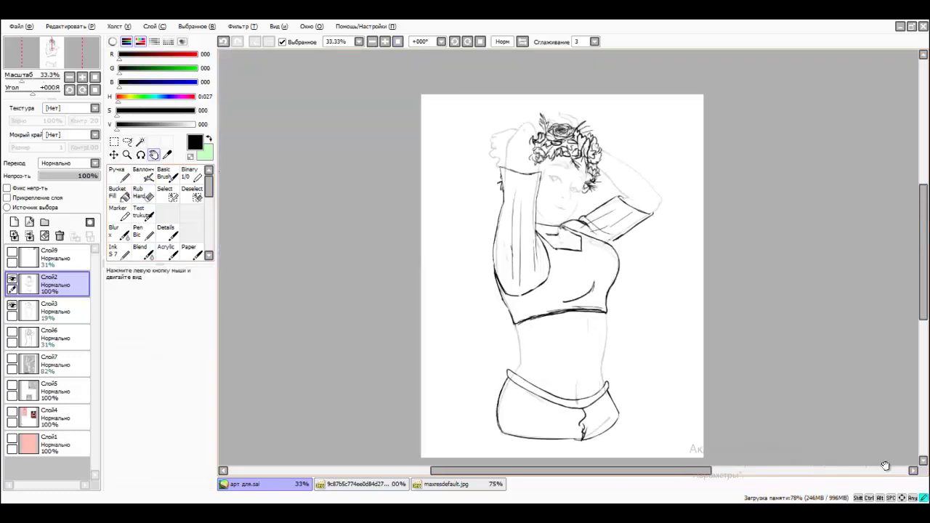
scroll(312, 275, up, 3)
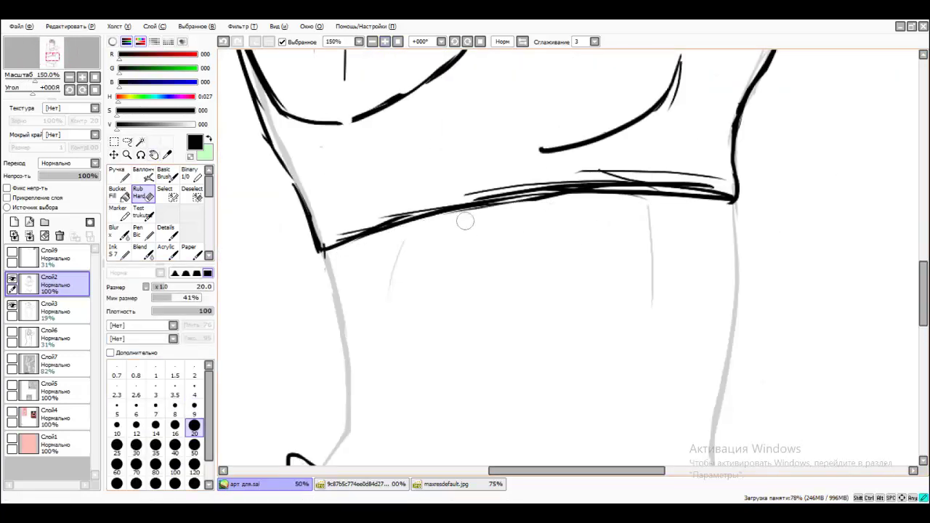
drag(446, 197, 655, 171)
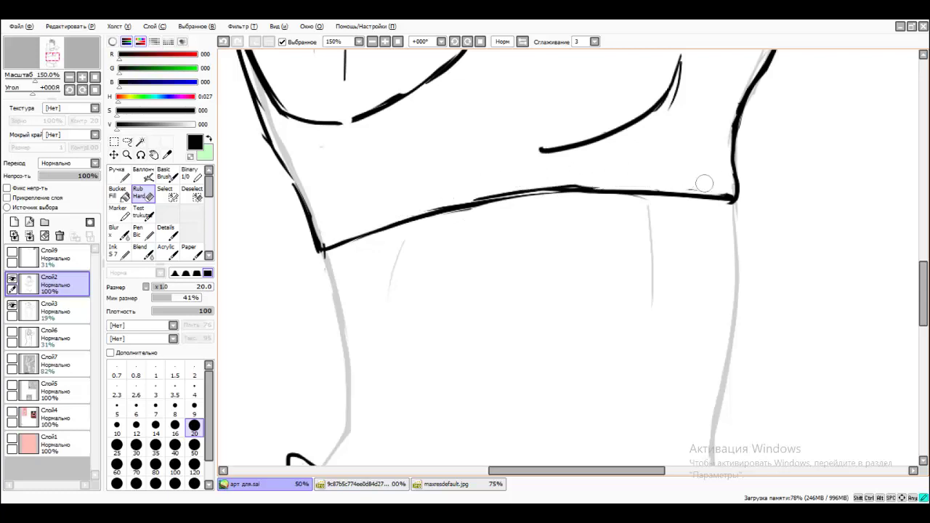
- Rotate the canvas, thin the middle of the crop top's hem with the size 9 eraser and re-ink it as one smooth line
drag(301, 89, 500, 209)
key(n)
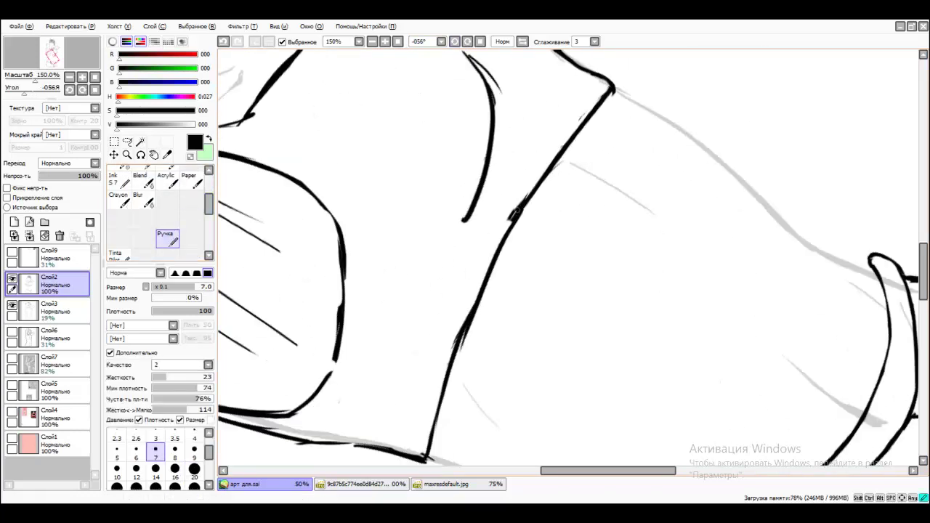
scroll(510, 230, up, 1)
key(e)
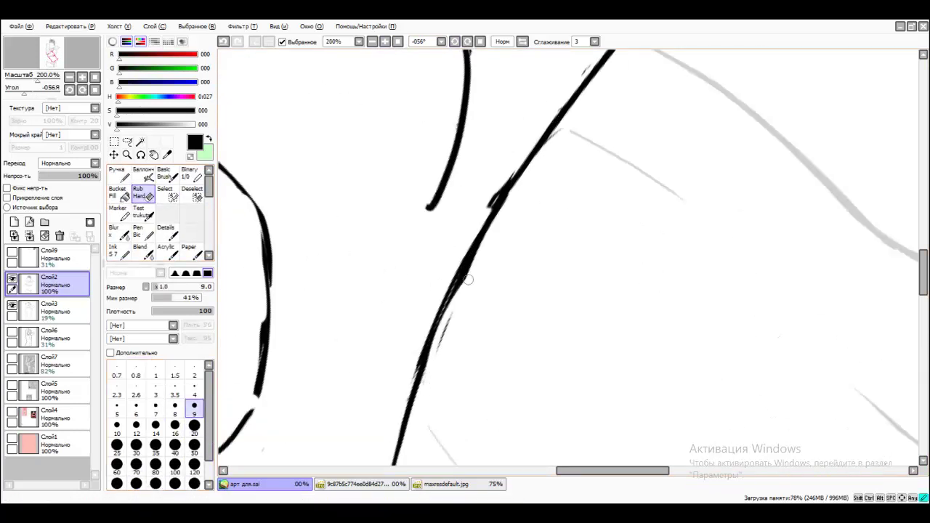
key(ctrl+z)
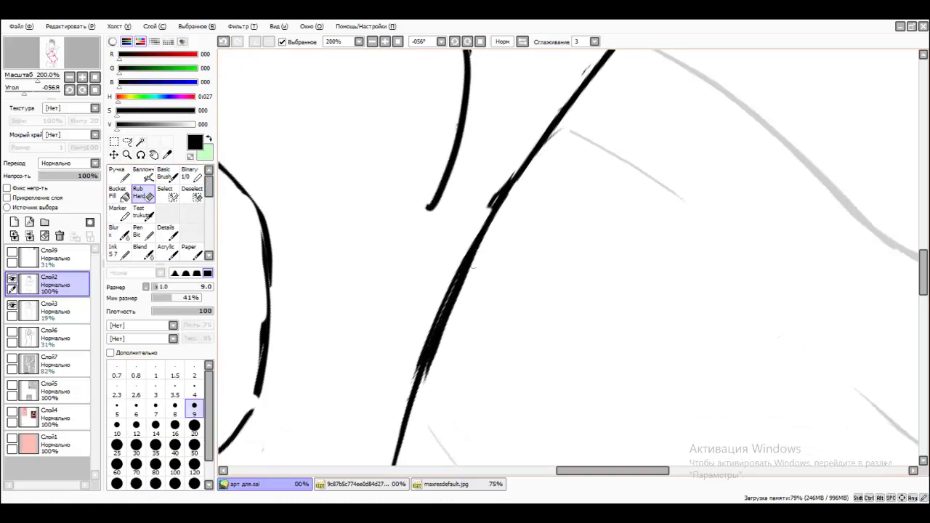
drag(477, 231, 405, 409)
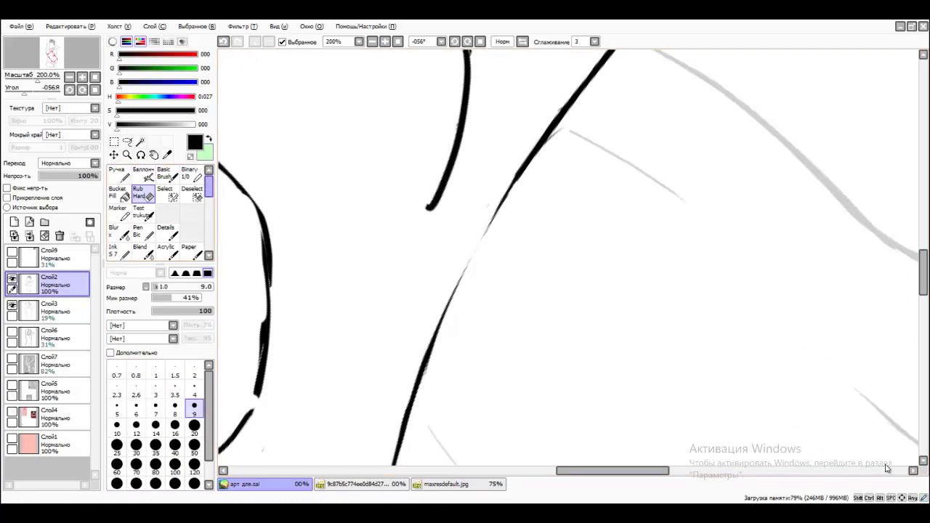
key(n)
drag(525, 159, 418, 387)
- Re-ink the rounded lower end of the raised arm's sleeve, trim its stray strokes and taper the end of the bust curve
drag(436, 327, 625, 305)
drag(396, 134, 459, 265)
drag(431, 180, 432, 409)
key(e)
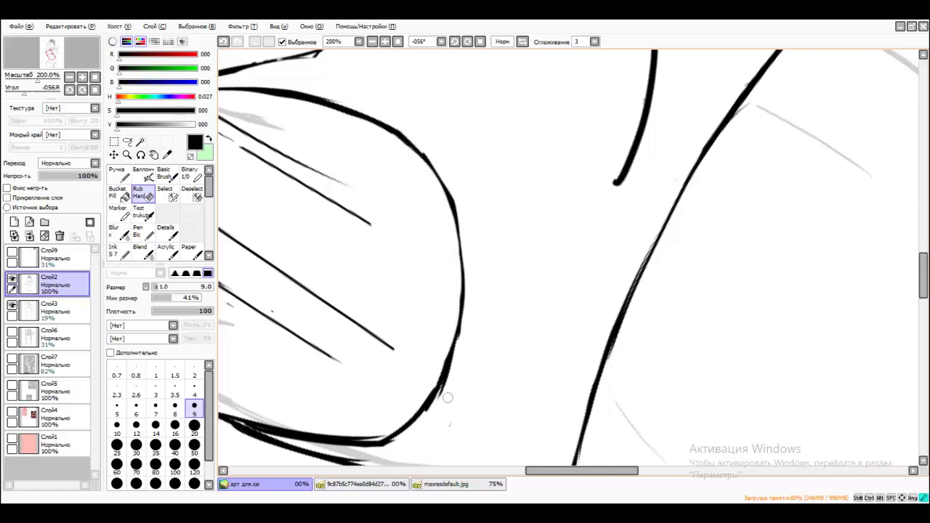
key(n)
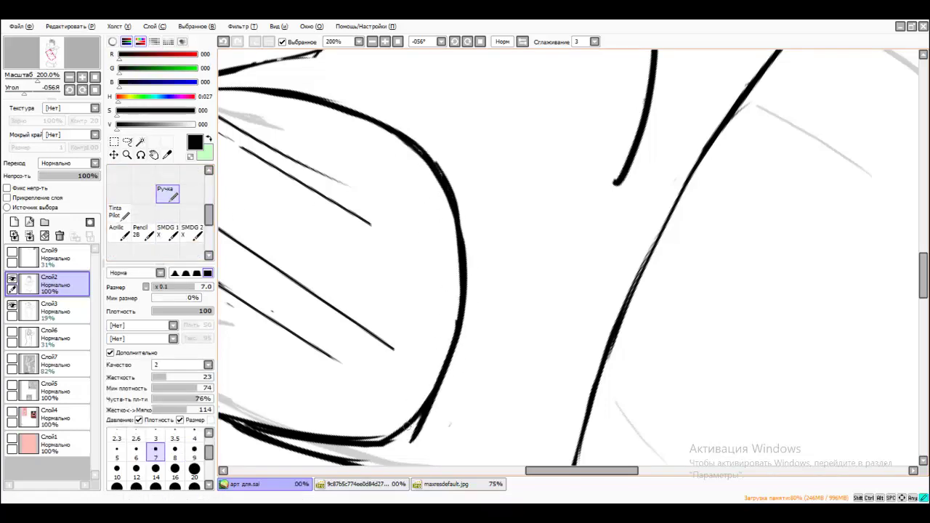
key(e)
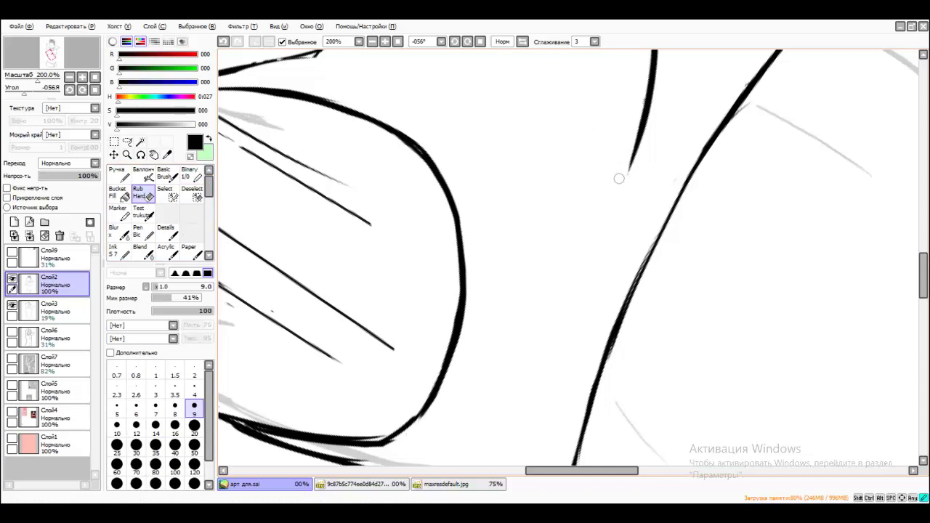
- Re-ink the two edges of the top's shoulder strap beside the neck, erase the spare strokes and trim the short line below the collar
key(Home)
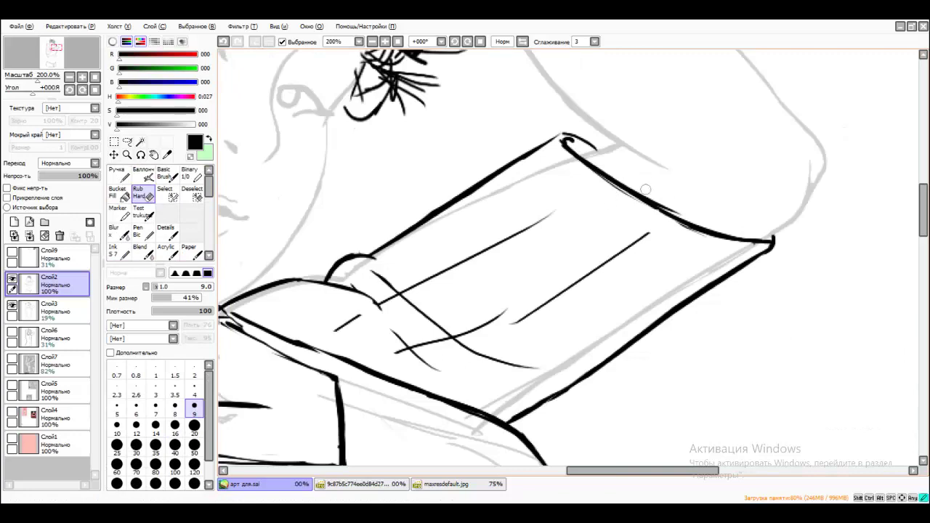
scroll(614, 188, up, 2)
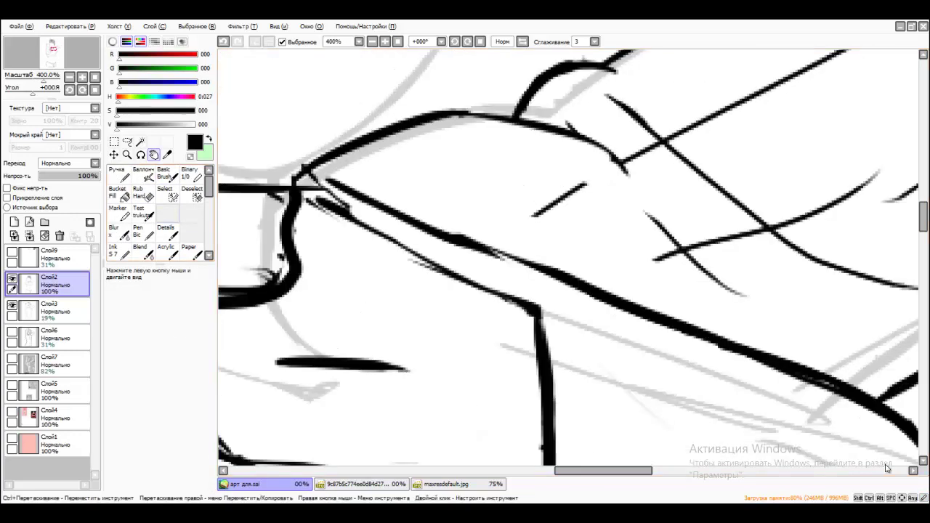
key(n)
key(e)
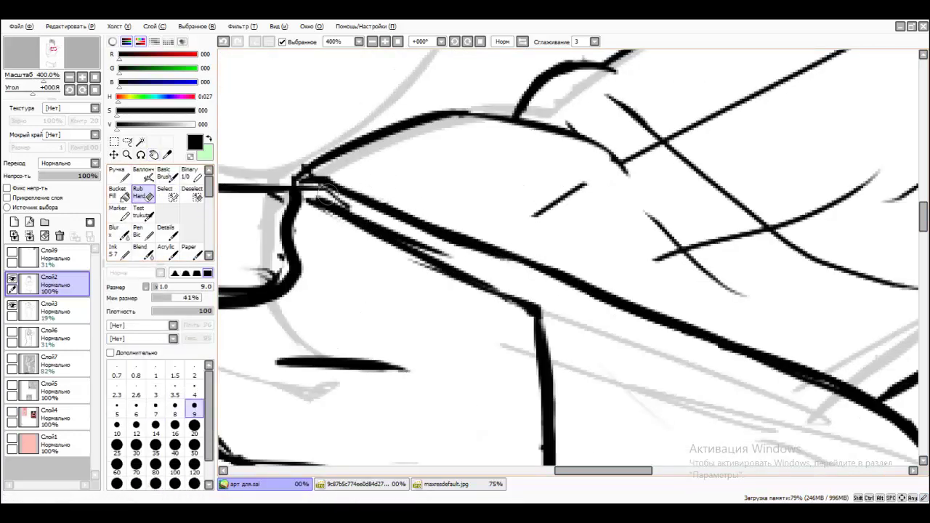
drag(319, 185, 542, 276)
drag(411, 366, 396, 366)
- Set the opacity of layer Слой3 to 40%
scroll(446, 372, down, 6)
click(51, 311)
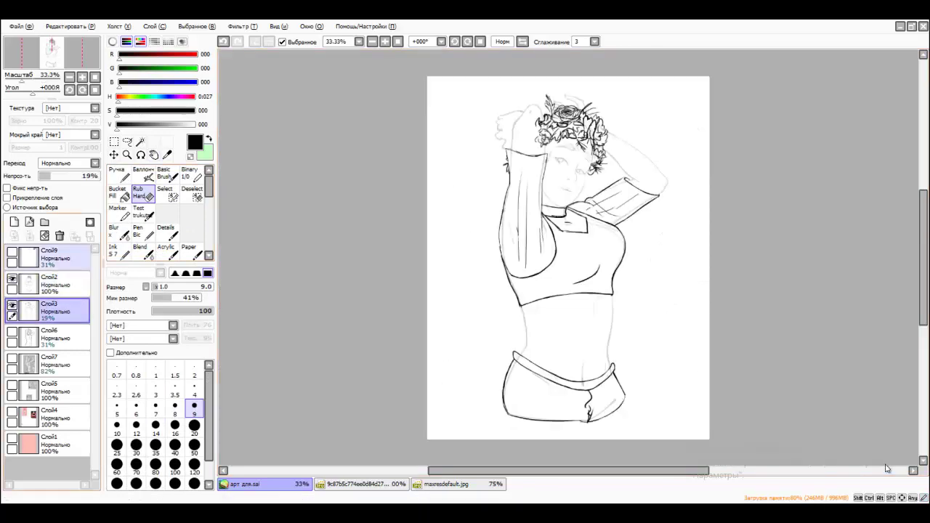
drag(98, 176, 58, 176)
- Return to layer Слой2 and rework the wreath's small flower beside the large rose with the size 7 pen
click(194, 445)
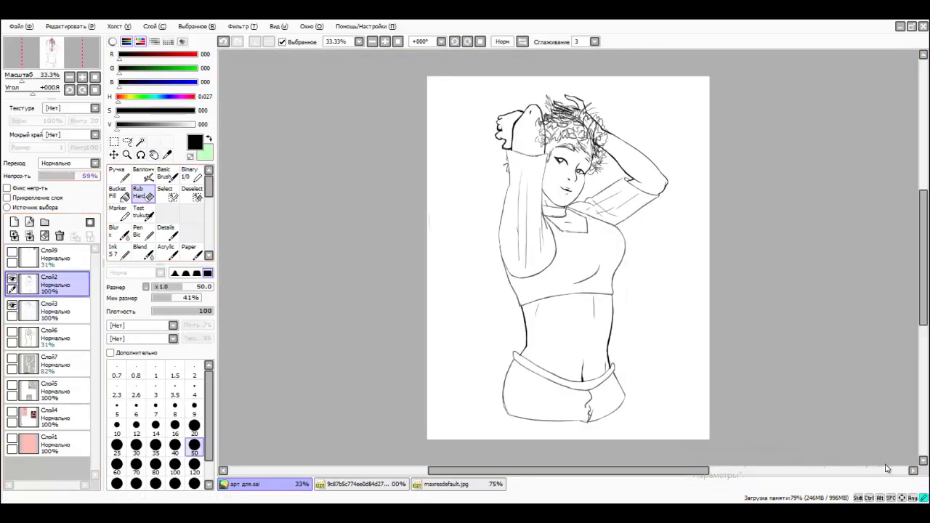
click(51, 284)
scroll(585, 101, up, 6)
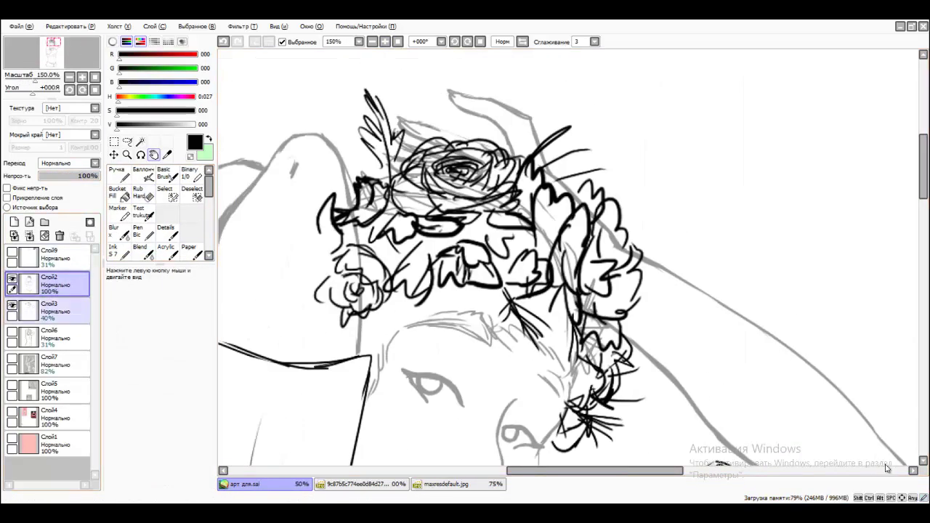
key(n)
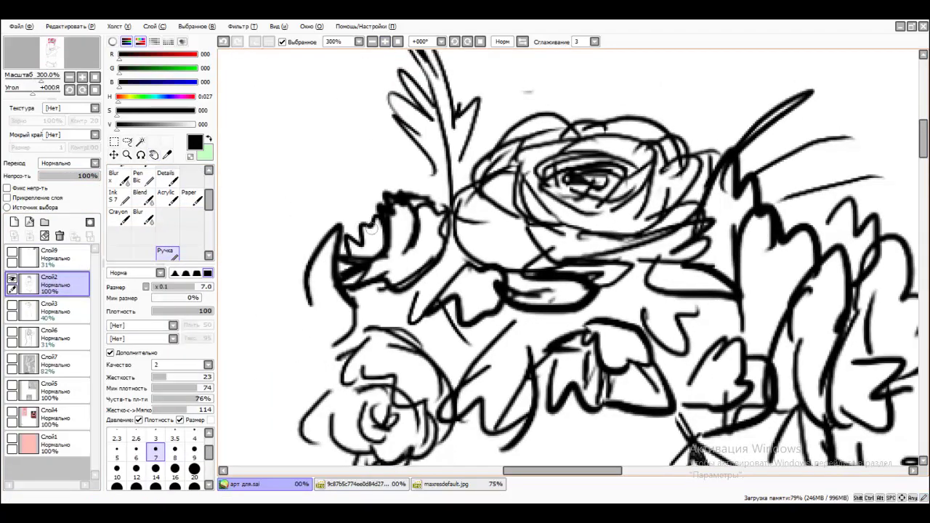
key(e)
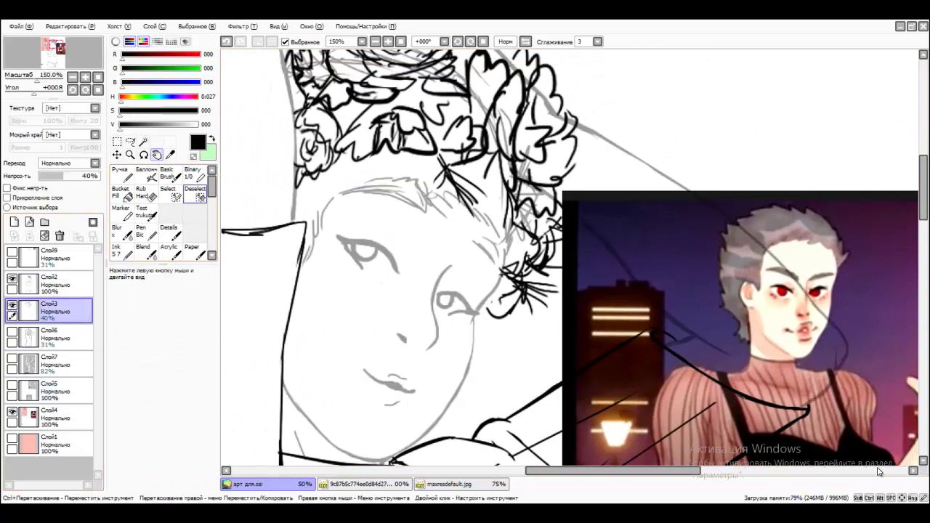
- Paint the waistband above the red half of the shorts dark red on layer Слой7 with the size 50 pen
key(e)
key(n)
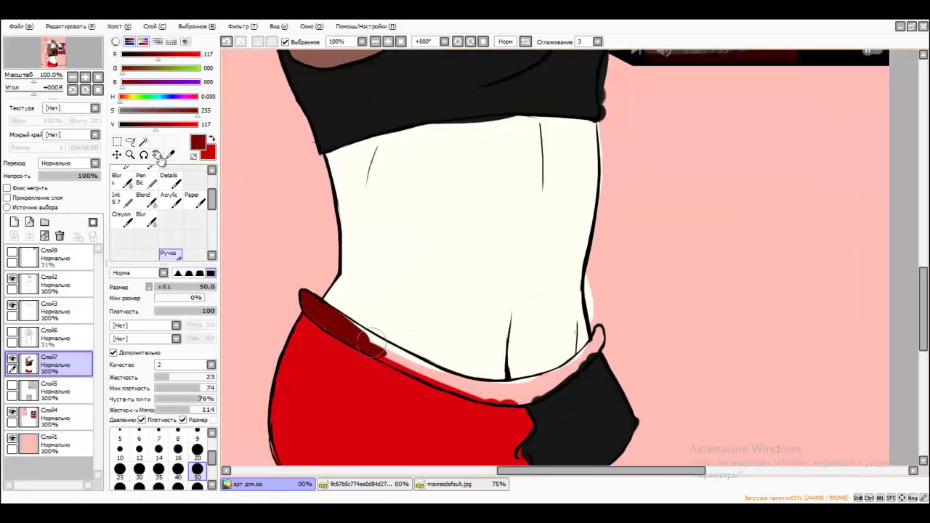
drag(371, 342, 386, 345)
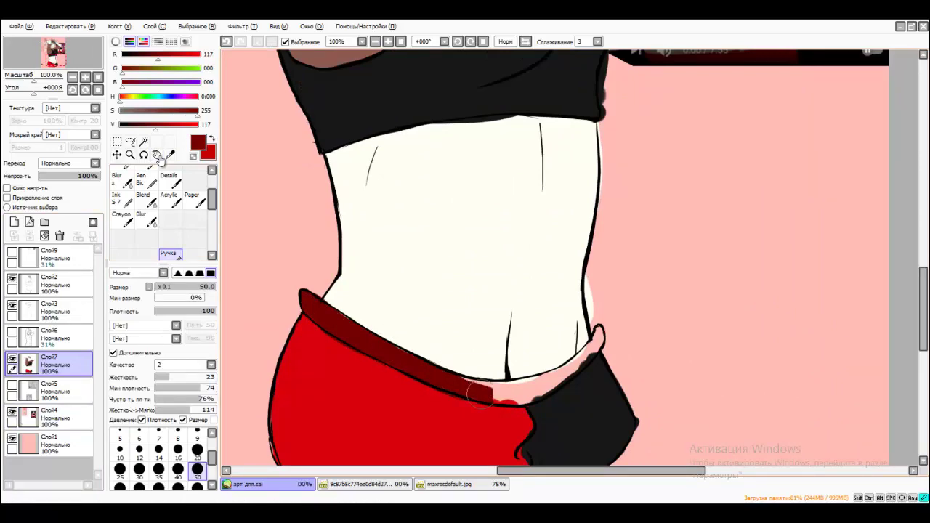
mouse_move(480, 391)
mouse_down()
mouse_move(529, 386)
mouse_move(567, 362)
mouse_up()
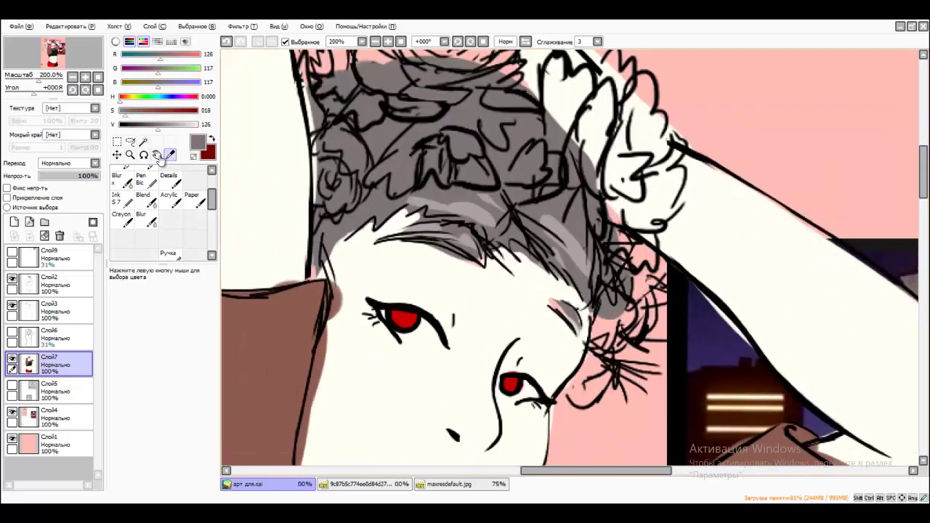
- Colour the eyebrow with the hair's grey and touch up the skin at the temple in off-white
key(n)
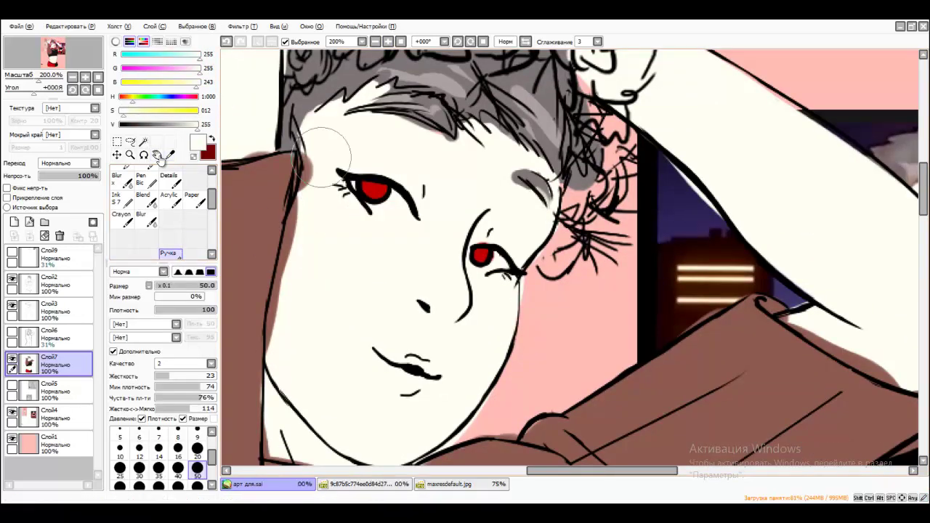
click(157, 155)
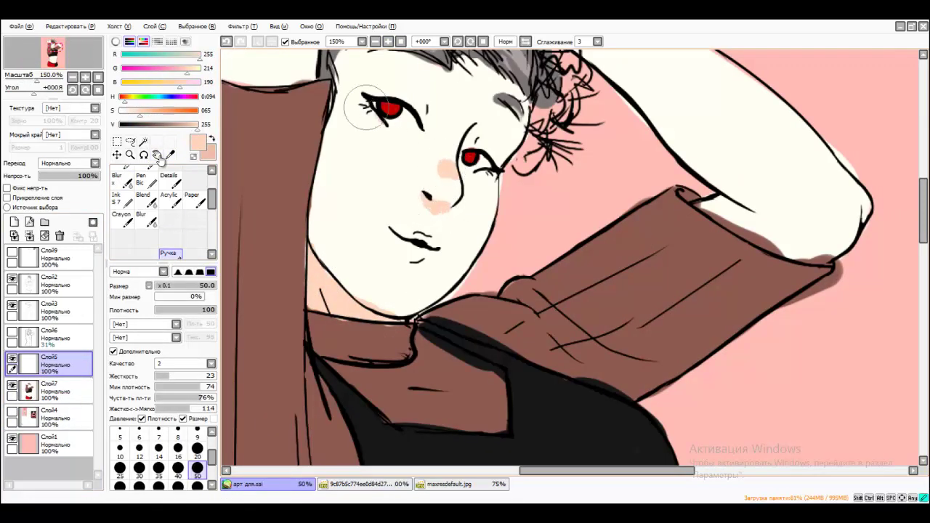
- Paint peach shading on the arms and hands, the side of the face and above the eye on layer Слой5 with the size 50 pen
scroll(850, 207, up, 3)
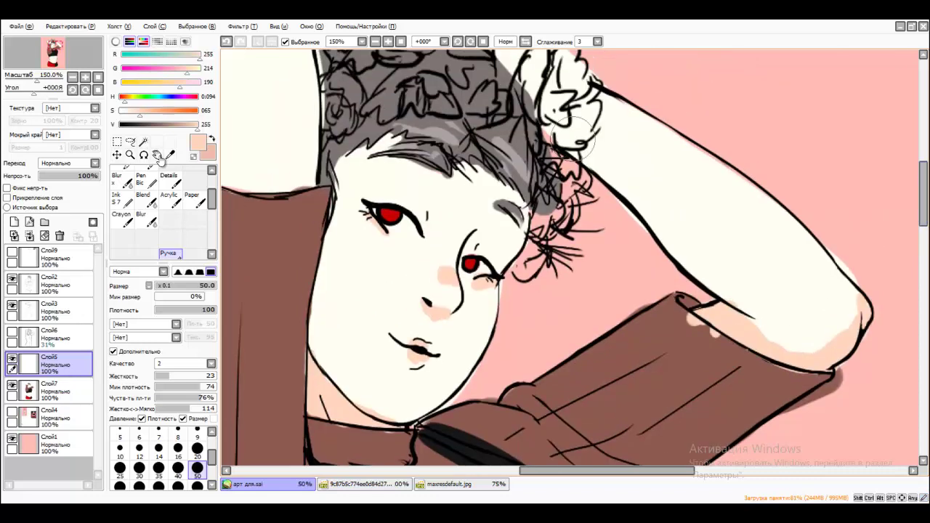
drag(574, 135, 596, 182)
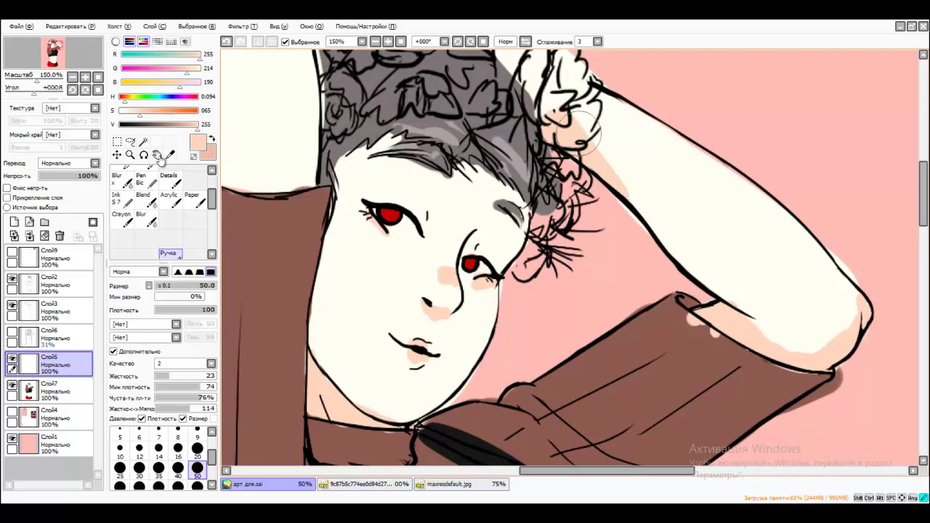
drag(320, 342, 329, 230)
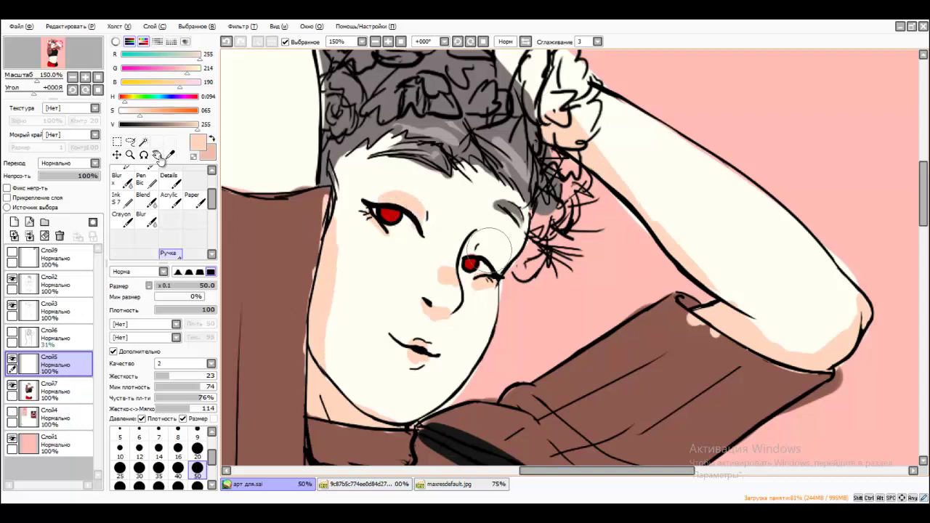
scroll(490, 247, up, 3)
scroll(491, 247, left, 5)
drag(342, 283, 377, 154)
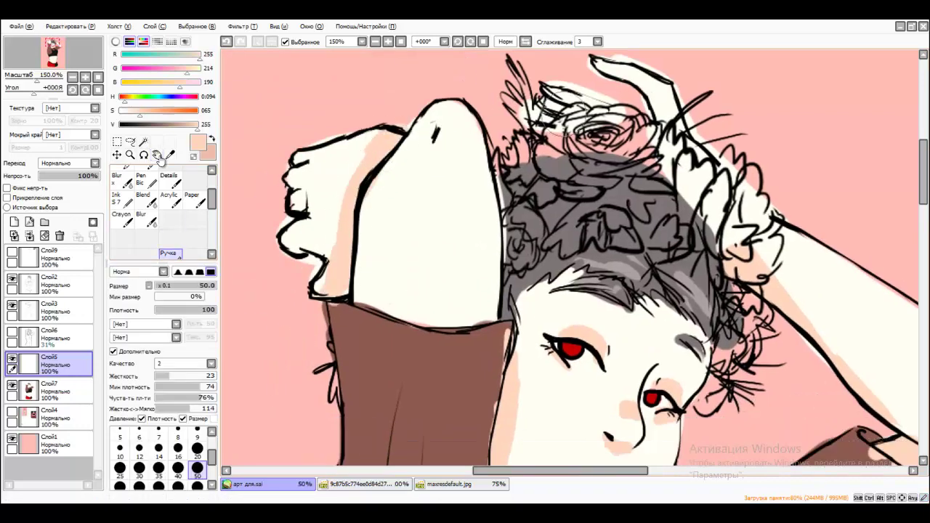
mouse_move(538, 95)
mouse_down()
mouse_move(698, 142)
mouse_move(654, 95)
mouse_move(720, 178)
mouse_move(683, 240)
mouse_up()
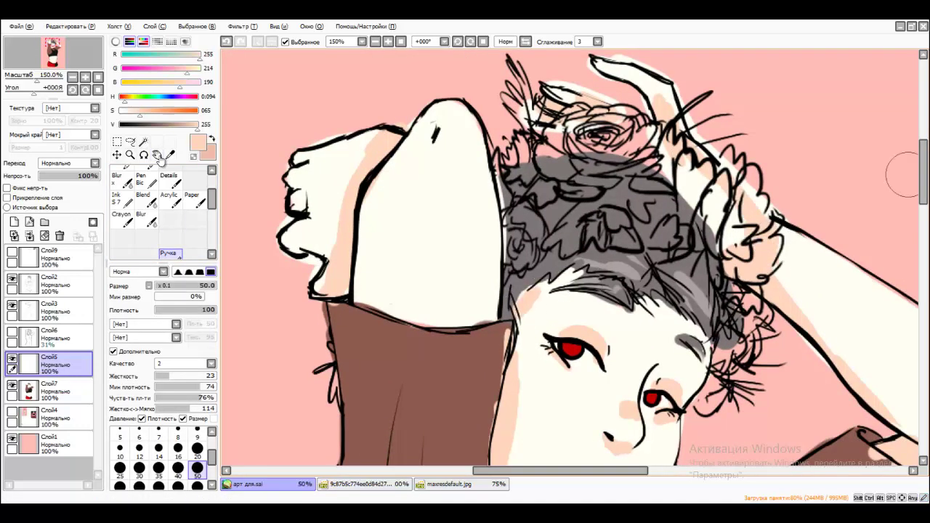
- Shade the belly in peach under the crop top's hem, beside the torso lines and along the shorts' waistband
scroll(904, 174, down, 5)
scroll(581, 254, down, 5)
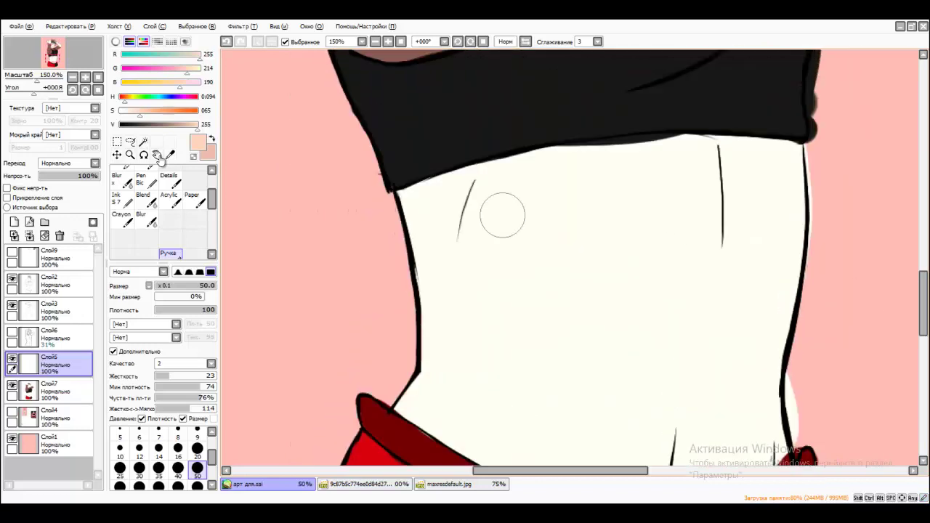
mouse_move(498, 207)
mouse_down()
mouse_move(411, 194)
mouse_move(445, 196)
mouse_move(430, 183)
mouse_move(492, 167)
mouse_move(693, 147)
mouse_up()
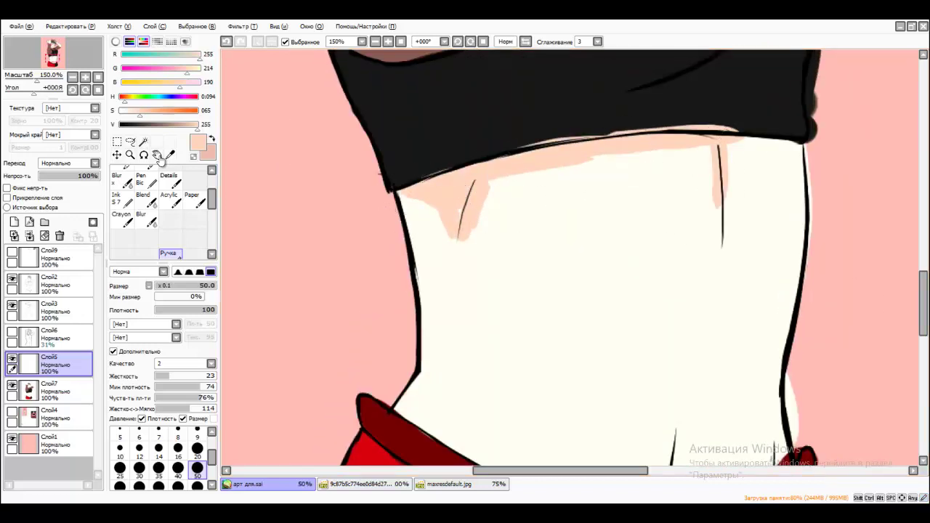
scroll(676, 290, down, 3)
drag(680, 283, 680, 378)
mouse_move(495, 320)
mouse_down()
mouse_move(467, 291)
mouse_move(411, 268)
mouse_up()
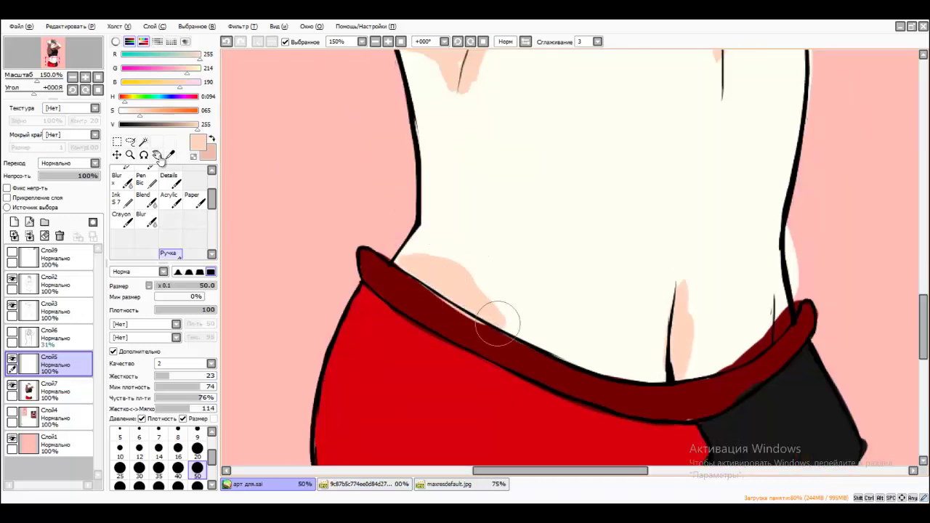
mouse_move(772, 321)
mouse_down()
mouse_move(770, 341)
mouse_move(771, 331)
mouse_up()
- Soften the belly's peach shading with the size 20 Blur brush
scroll(771, 331, down, 3)
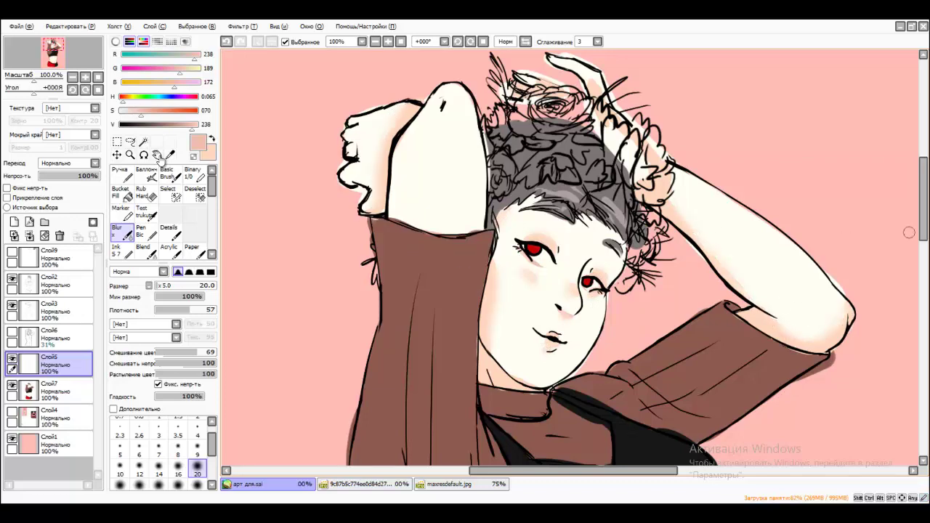
scroll(909, 232, down, 5)
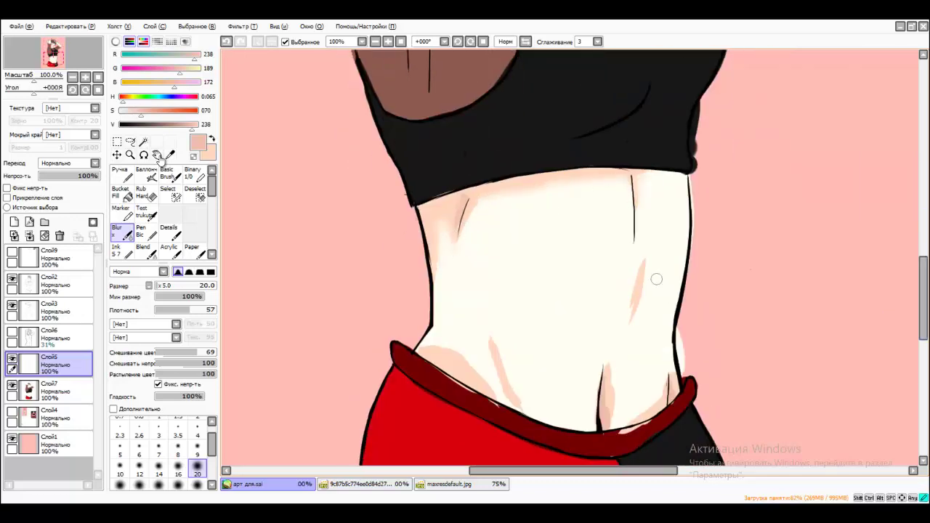
key(ctrl+minus)
click(156, 154)
key(ctrl+plus)
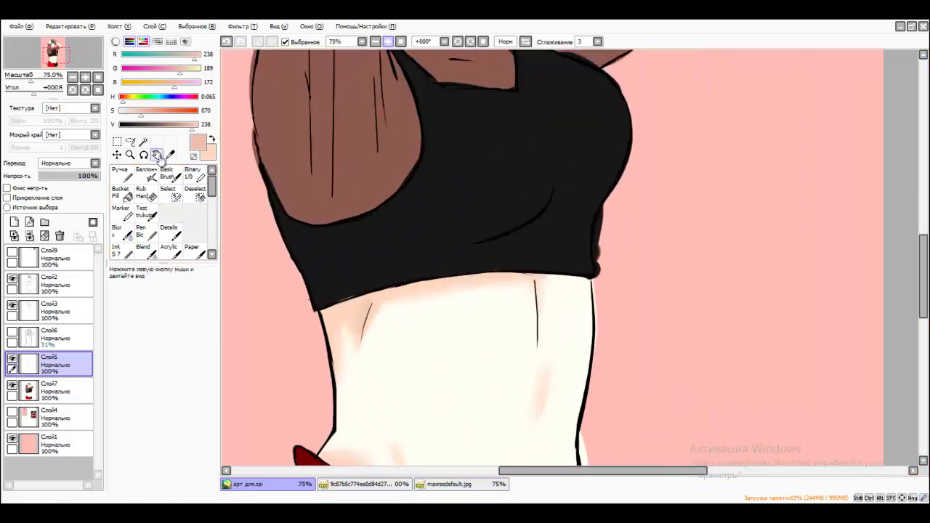
- Erase the peach shading that spills onto the waistband above the black half of the shorts on layer Слой5
scroll(552, 262, down, 5)
key(ctrl+plus)
key(ctrl+plus)
key(ctrl+plus)
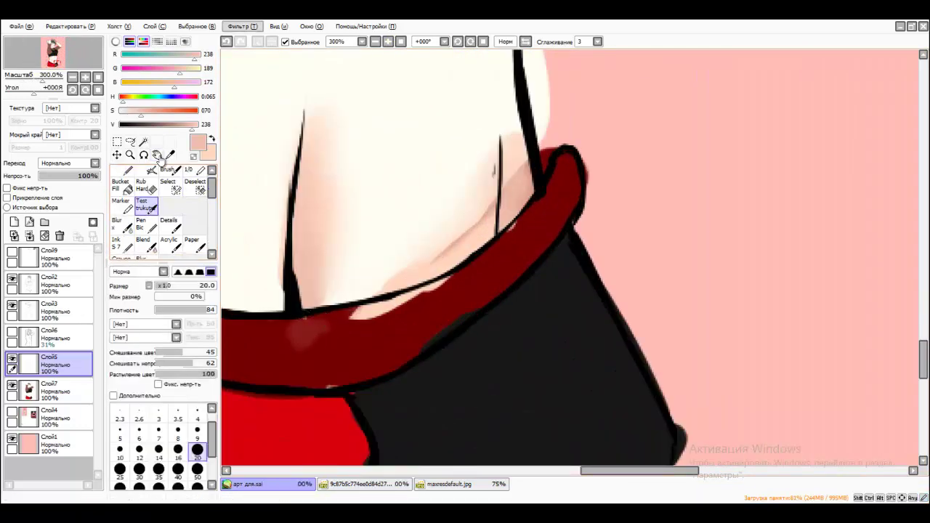
key(e)
key(x)
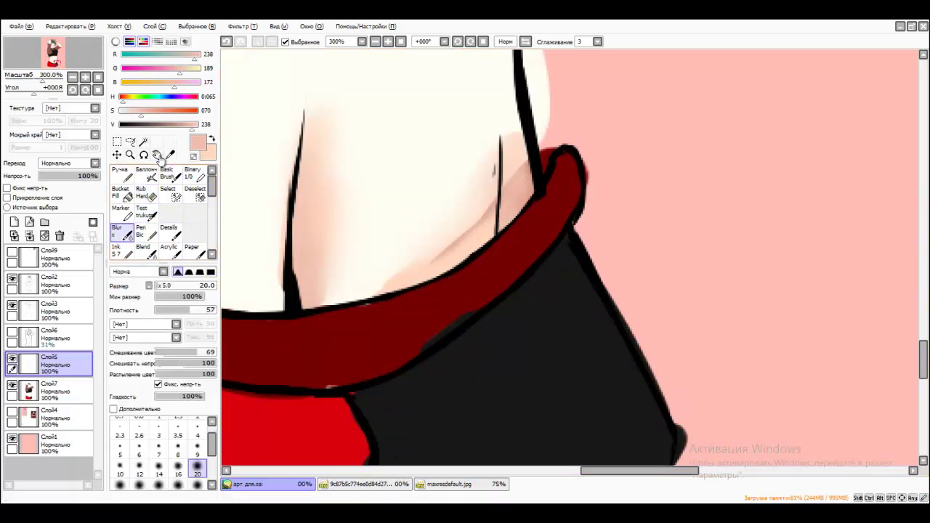
- Erase the off-white skin colour outside the waist outline above the black shorts half on layer Слой7 with the size 9 eraser
ctrl+shift+click(422, 249)
alt+click(421, 248)
key(n)
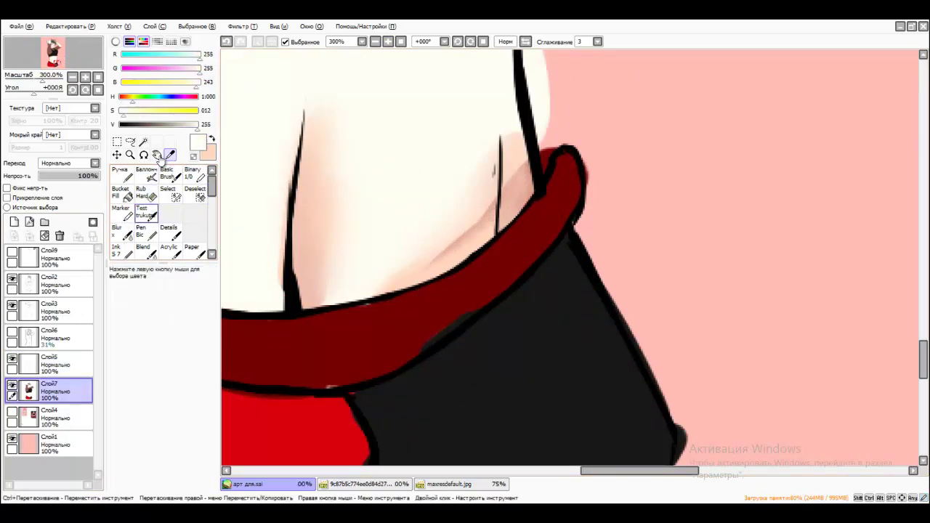
drag(508, 182, 431, 374)
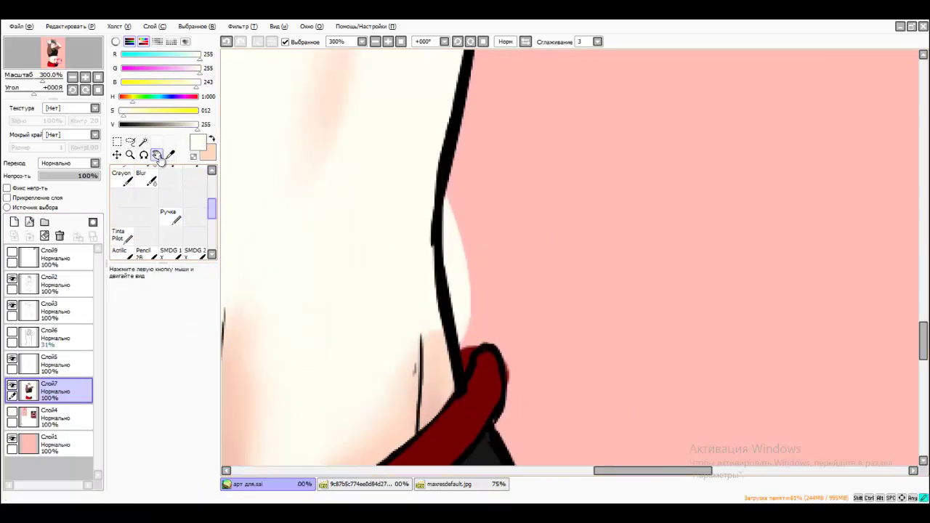
key(e)
drag(457, 190, 467, 332)
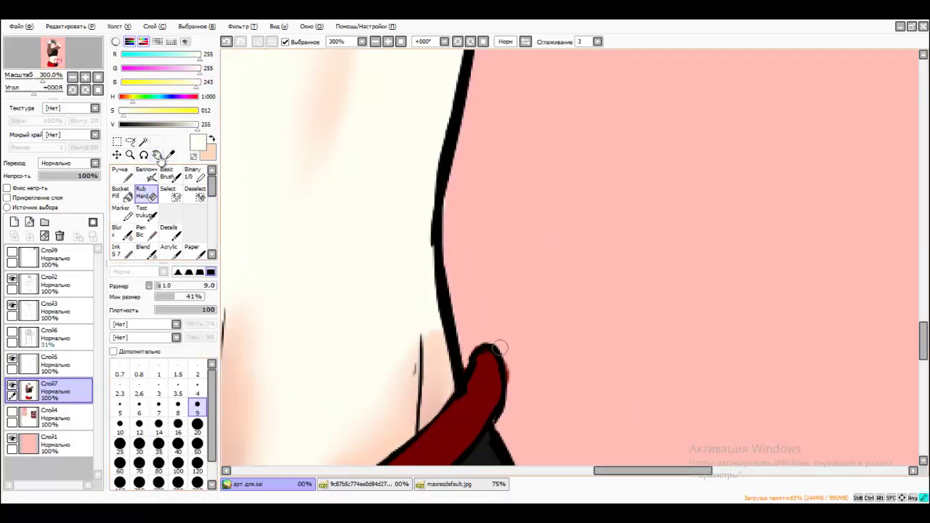
- Clean up the peach spill over the waistband on the red side on layer Слой5 and hide background layer Слой1
drag(653, 471, 525, 471)
ctrl+shift+click(517, 378)
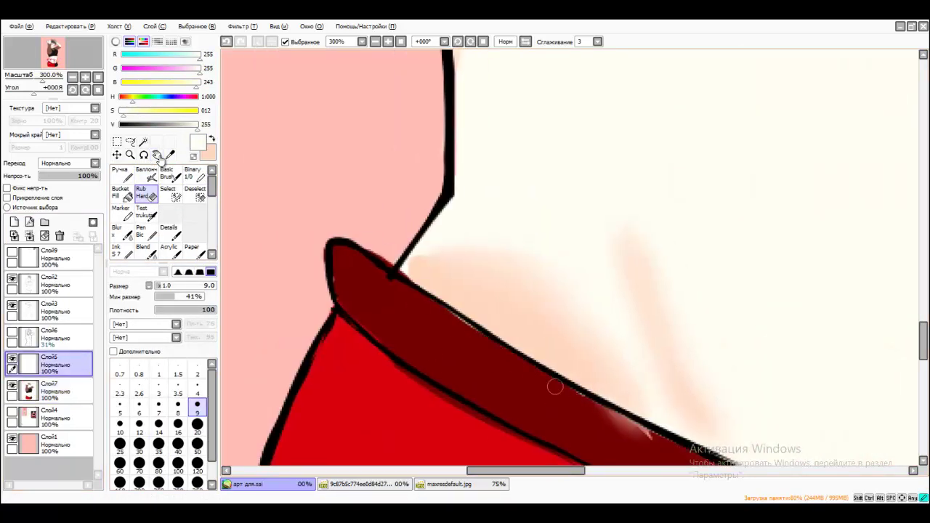
scroll(901, 345, up, 5)
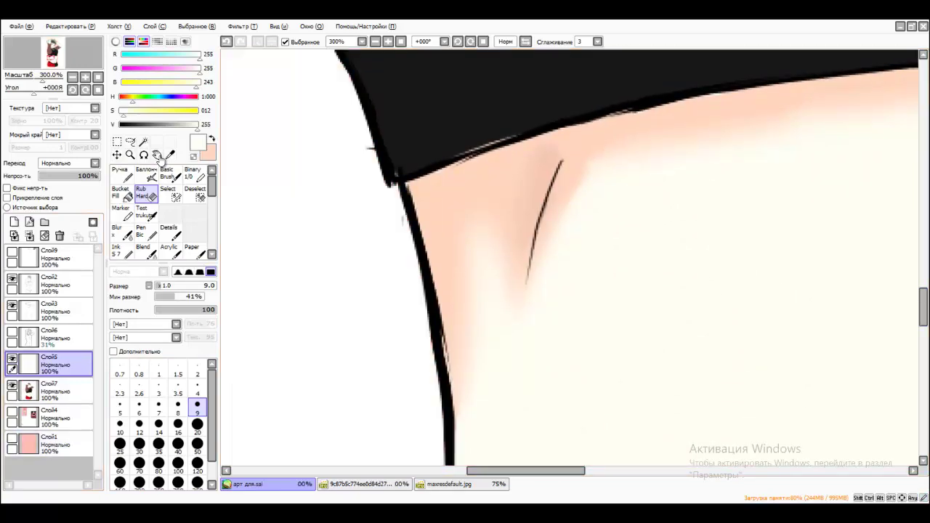
scroll(436, 130, right, 2)
scroll(670, 460, right, 3)
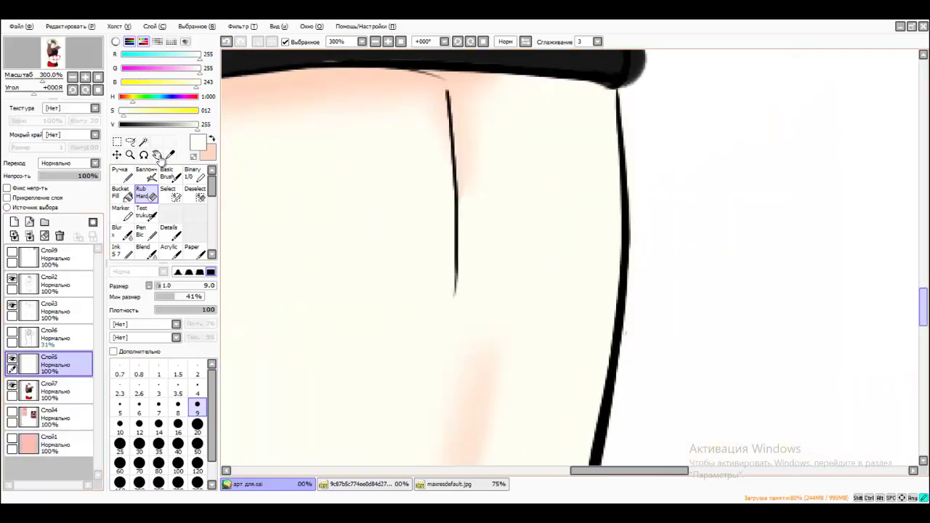
- Erase the black spill outside the crop top's lower side edge on layer Слой7 with the size 20 eraser
scroll(665, 196, up, 5)
scroll(665, 196, down, 4)
ctrl+shift+click(665, 196)
key(bracketright)
key(bracketright)
key(bracketright)
key(bracketright)
key(bracketright)
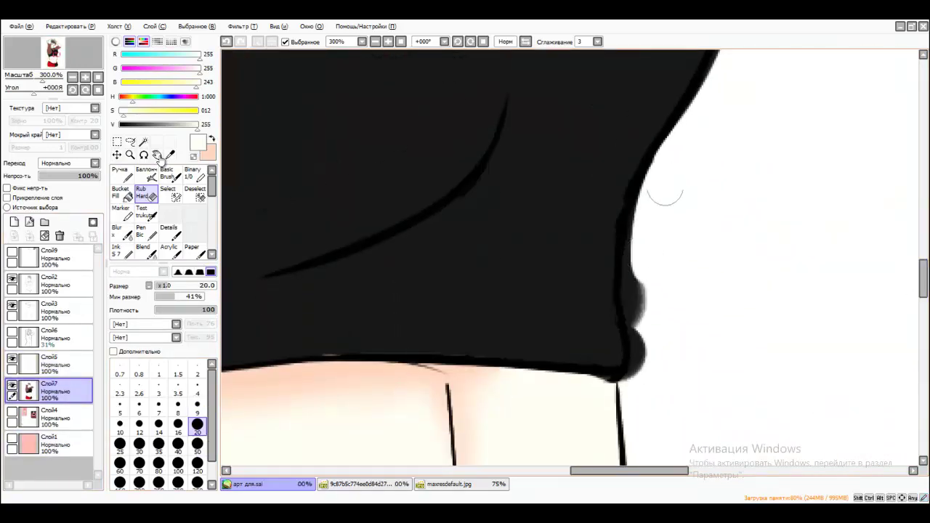
mouse_move(665, 196)
mouse_down()
mouse_move(651, 222)
mouse_move(643, 304)
mouse_up()
- Erase the brown spilling past the sleeve's cuff near the elbow and tidy the skin shading along the cuff on layer Слой5
scroll(638, 373, up, 5)
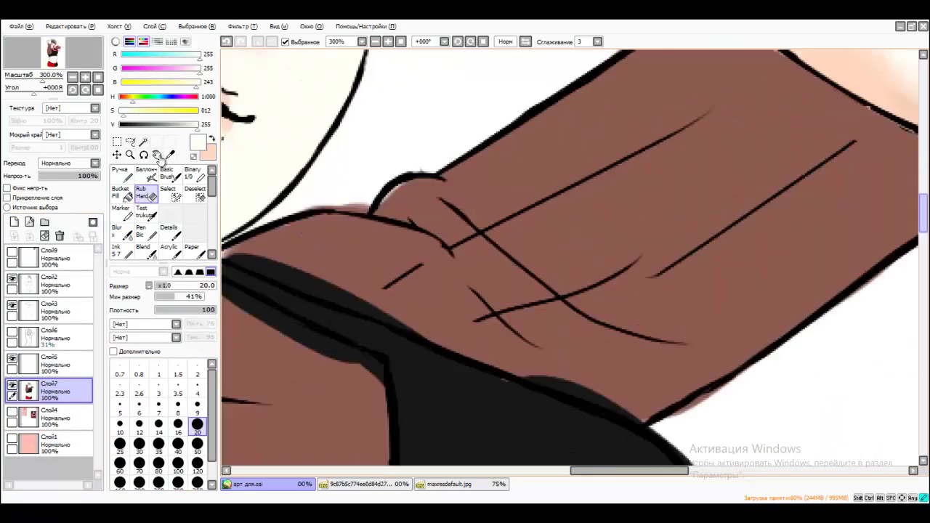
scroll(639, 373, right, 5)
scroll(617, 298, up, 5)
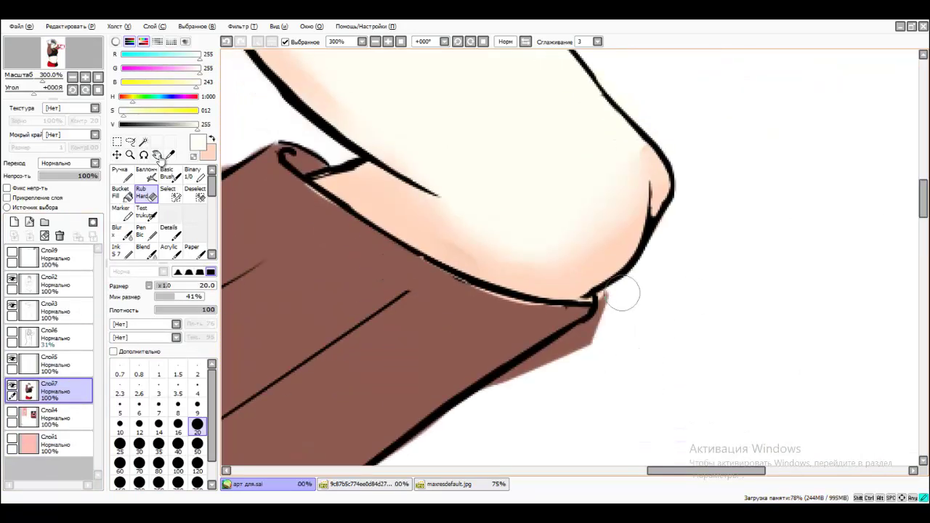
ctrl+shift+click(456, 306)
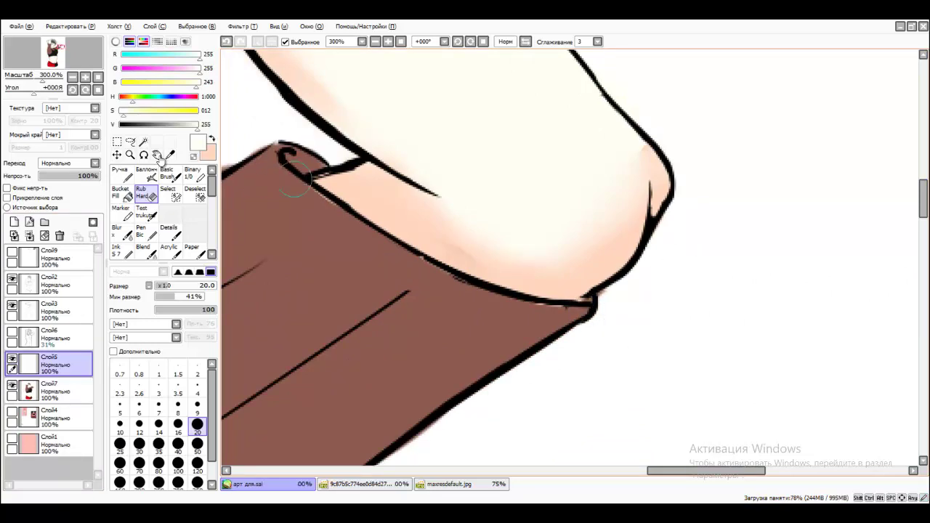
- Clean the brown spill along the sleeve's upper edge and rolled corner on layer Слой7 with the size 16 eraser
scroll(534, 164, up, 5)
scroll(534, 163, left, 5)
key(bracketleft)
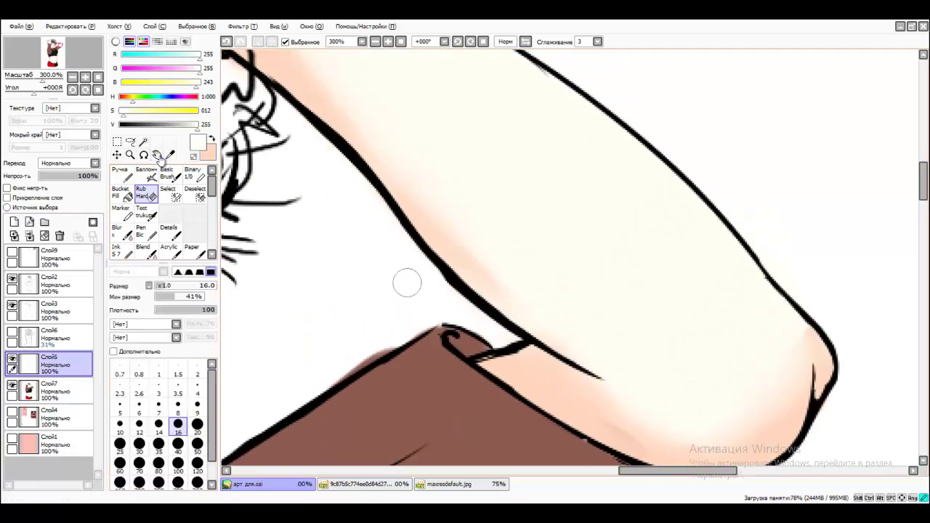
ctrl+shift+click(490, 327)
- Erase the peach shading covering the wreath petals beside the raised hand on layer Слой5
drag(317, 355, 719, 509)
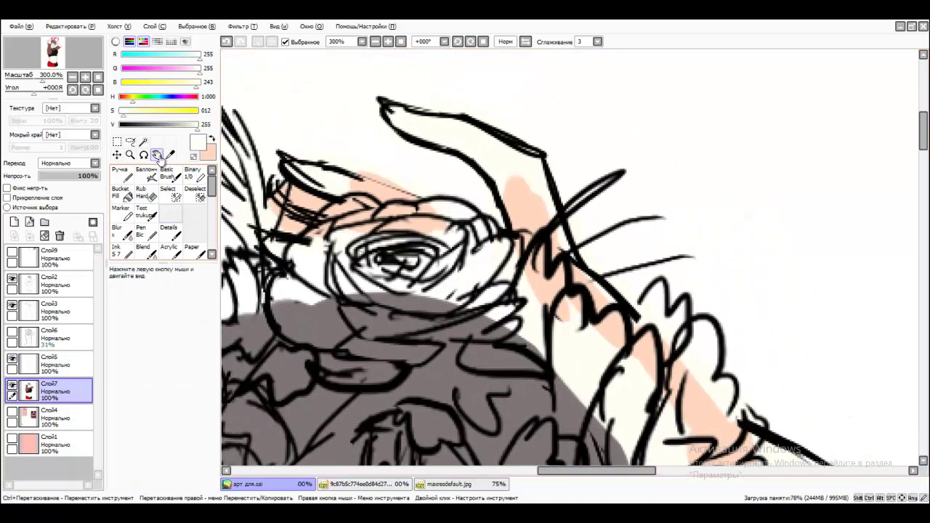
ctrl+shift+click(387, 173)
mouse_move(590, 248)
mouse_down()
mouse_move(566, 334)
mouse_move(558, 291)
mouse_move(448, 183)
mouse_move(595, 334)
mouse_move(657, 352)
mouse_move(698, 444)
mouse_up()
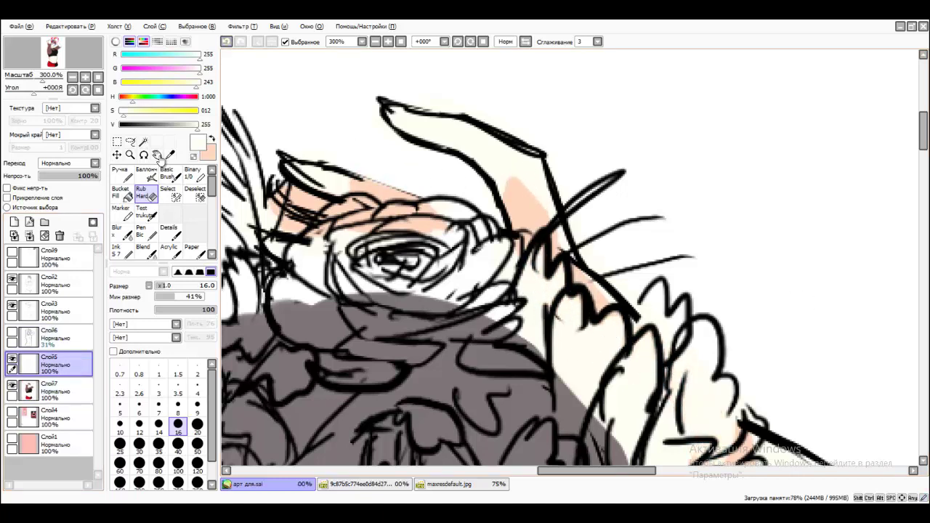
scroll(698, 436, down, 5)
mouse_move(727, 218)
mouse_down()
mouse_move(690, 276)
mouse_move(719, 287)
mouse_up()
- Show background layer Слой1 again and add soft peach shading around the mark on the other raised elbow on layer Слой5
key(space)
drag(436, 182, 567, 435)
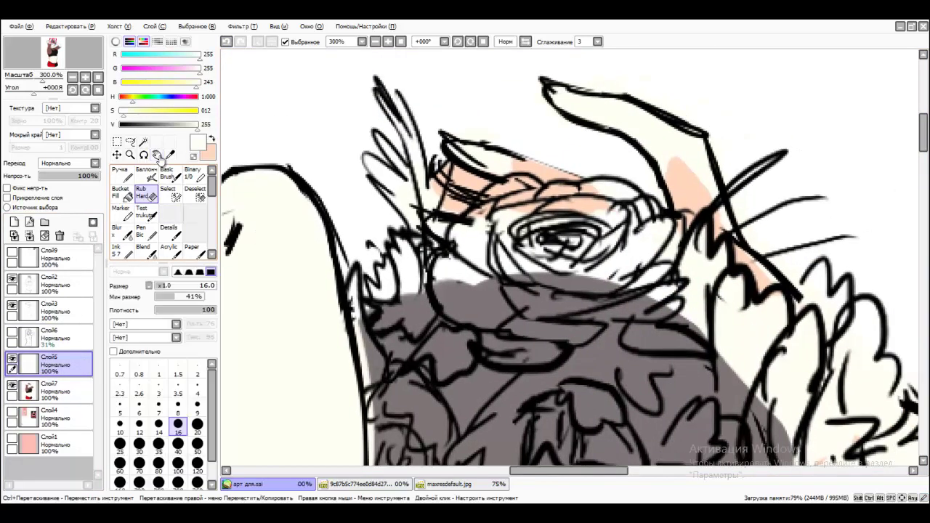
drag(291, 240, 577, 193)
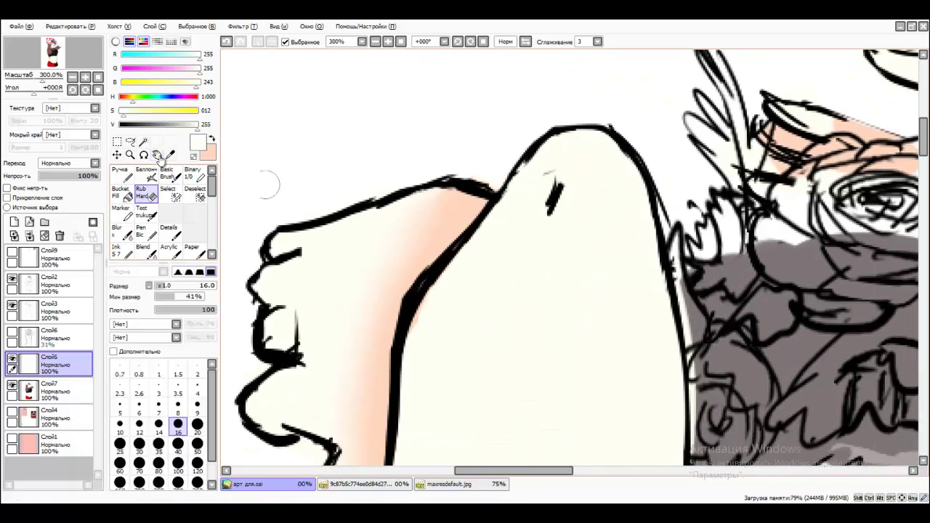
scroll(268, 184, down, 3)
click(12, 386)
click(12, 386)
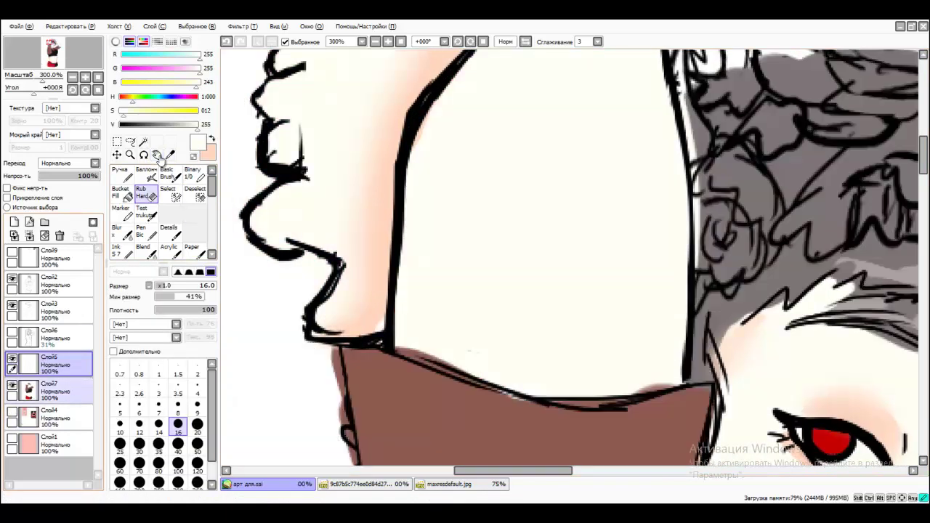
scroll(241, 118, up, 3)
key(n)
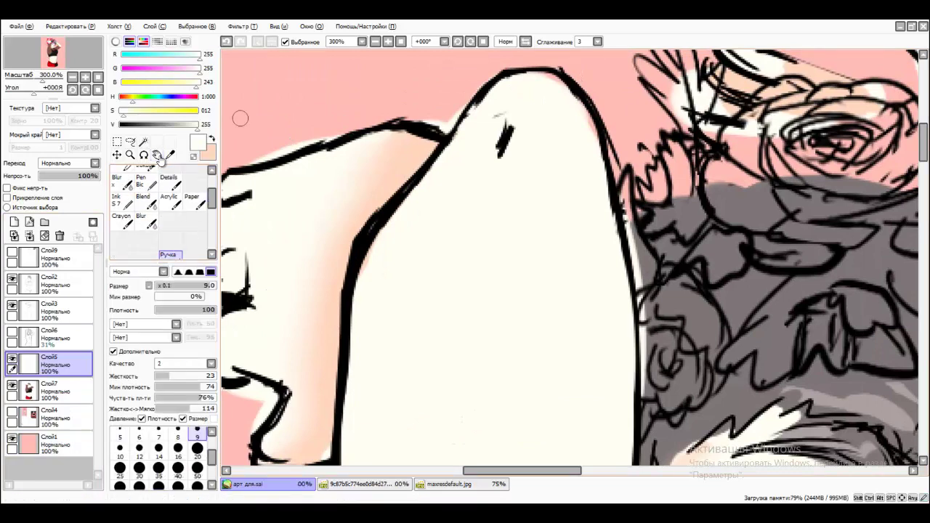
mouse_move(494, 146)
mouse_down()
mouse_move(509, 164)
mouse_move(472, 179)
mouse_up()
key(e)
key(n)
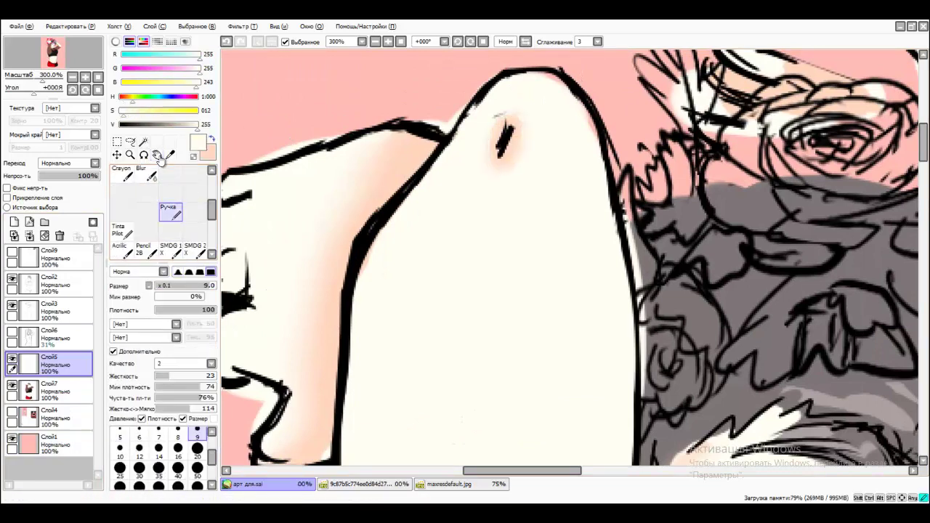
- Erase the off-white skin colour outside the outlines of the raised elbow and its hand on layer Слой7 with the size 16 eraser
click(51, 391)
key(e)
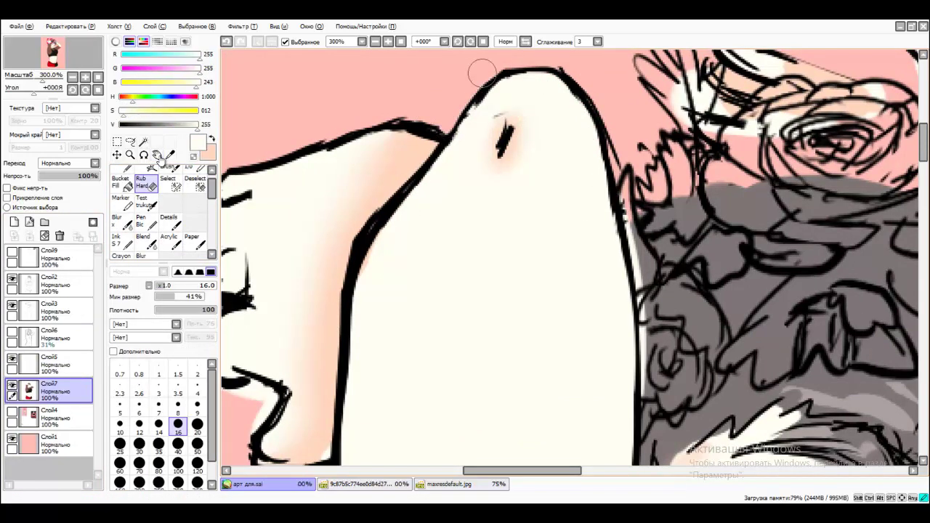
drag(632, 240, 789, 174)
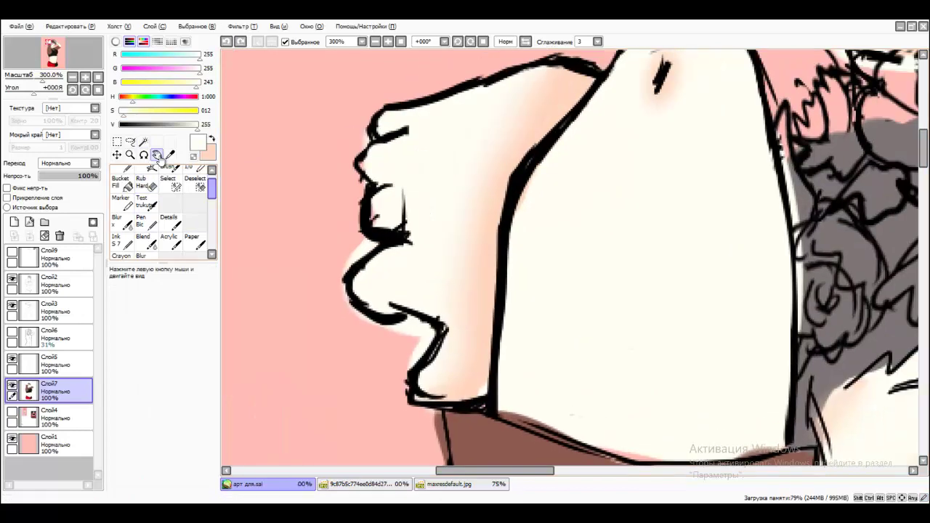
key(n)
key(e)
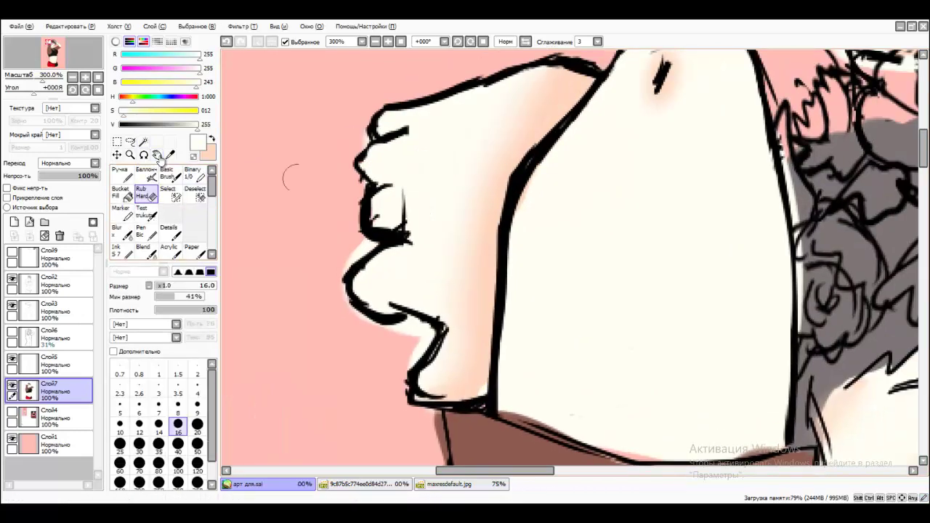
scroll(362, 249, down, 2)
scroll(363, 218, up, 1)
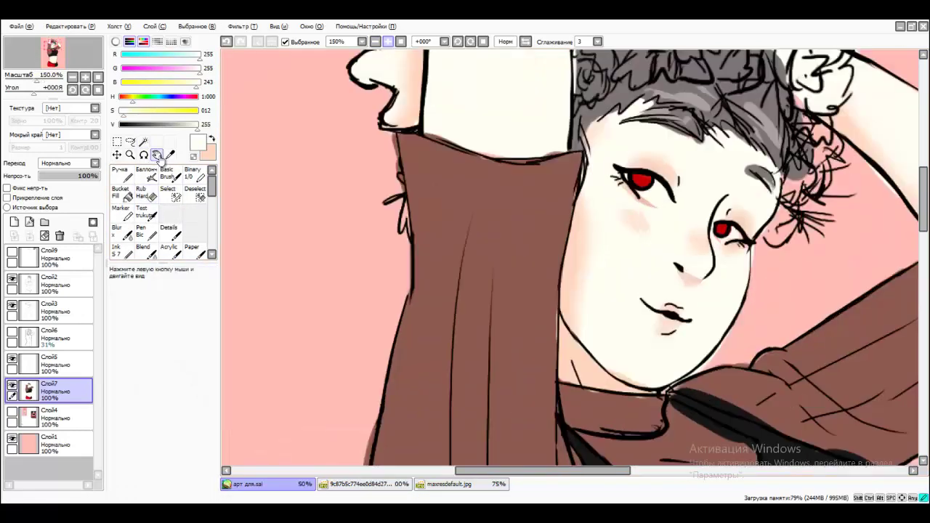
- Touch up the off-white skin along the face's sleeve-side edge on layer Слой7 and erase stray shading there on Слой5 with the size 16 eraser
key(n)
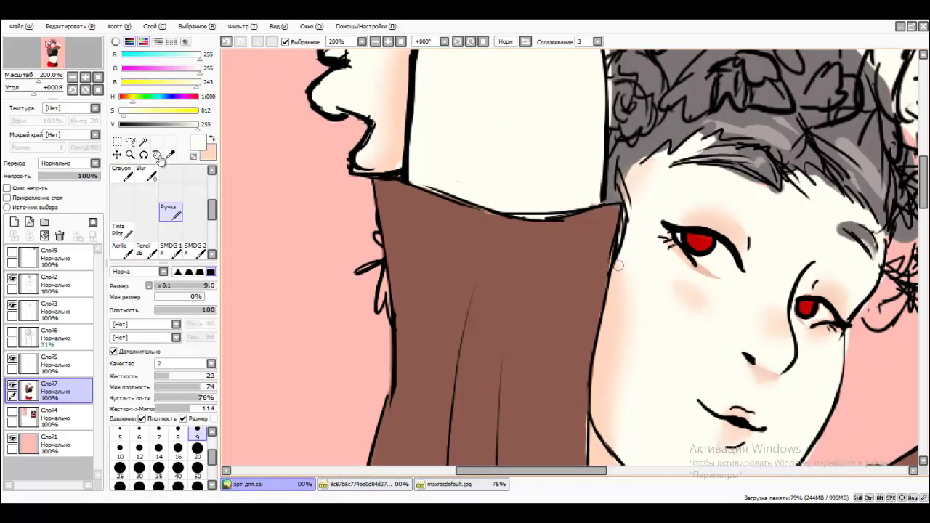
scroll(617, 265, up, 2)
click(50, 363)
key(e)
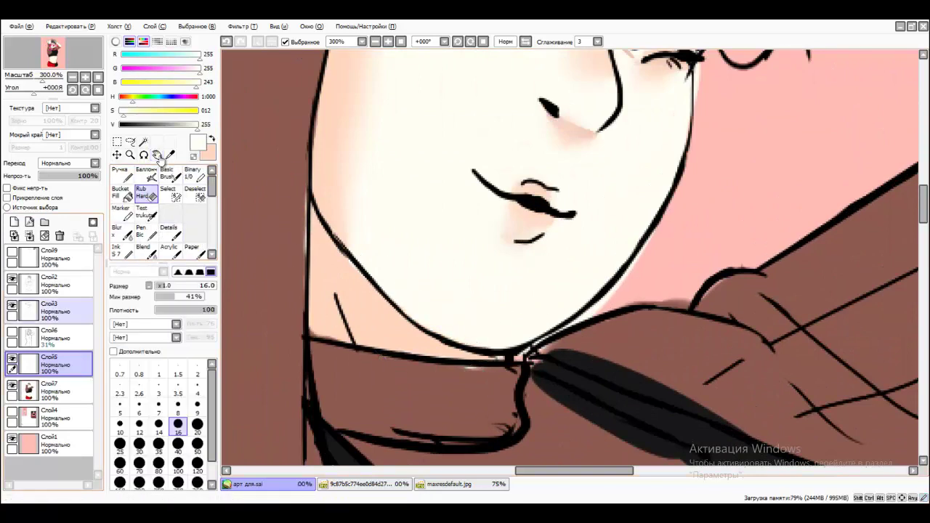
- Touch up the brown sleeve and collar edges on layer Слой7 and clean the collar corner under the chin with the size 9 eraser
click(49, 390)
key(n)
alt+click(296, 222)
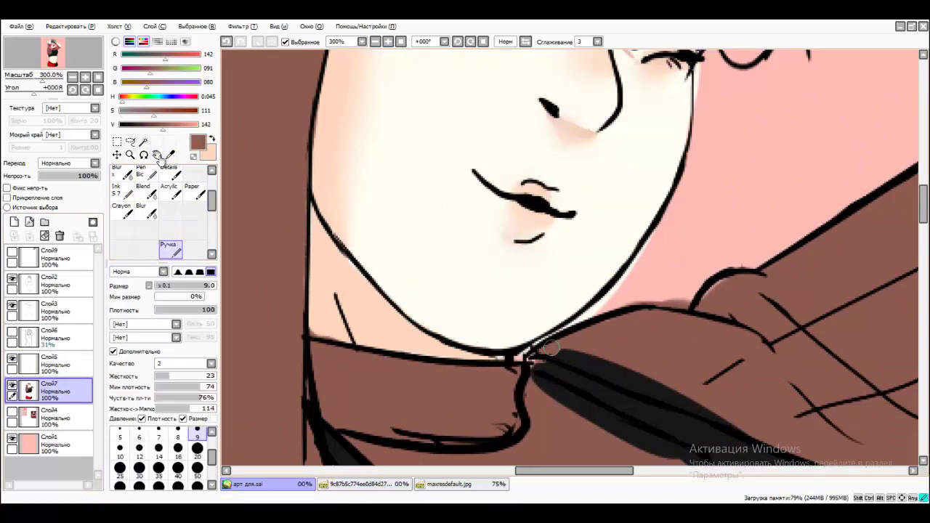
key(e)
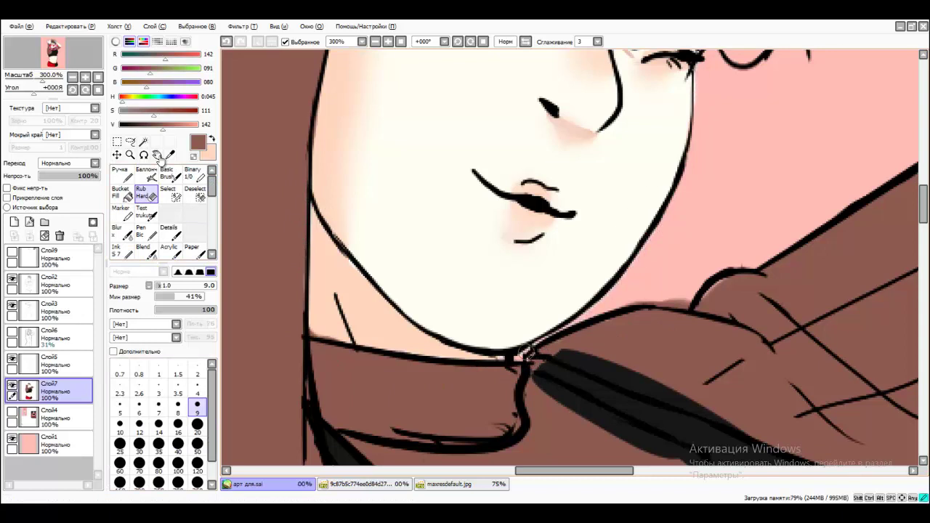
- Cover the black spill around the shoulder strap with sampled brown using the size 9 pen, and fill the strap's tip with black
key(n)
drag(687, 283, 425, 188)
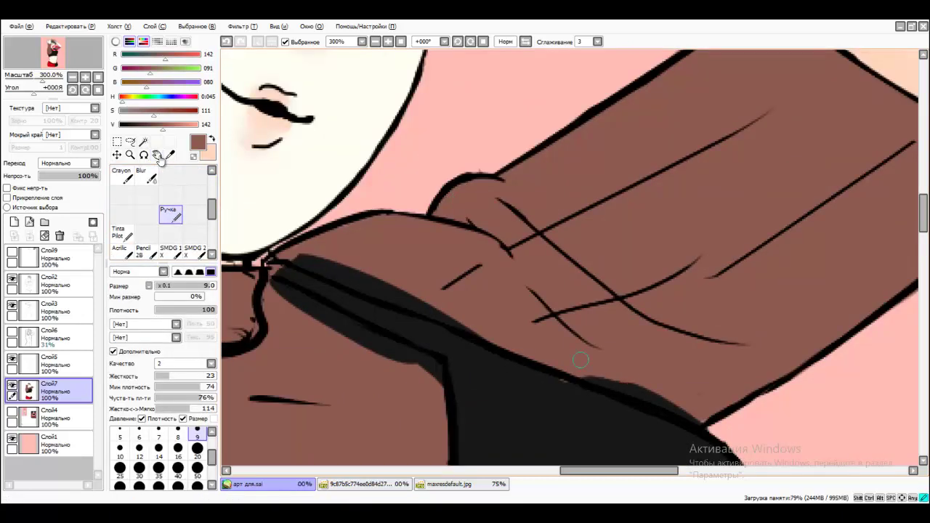
mouse_move(581, 358)
mouse_down()
mouse_move(653, 396)
mouse_move(378, 279)
mouse_move(487, 337)
mouse_move(400, 350)
mouse_up()
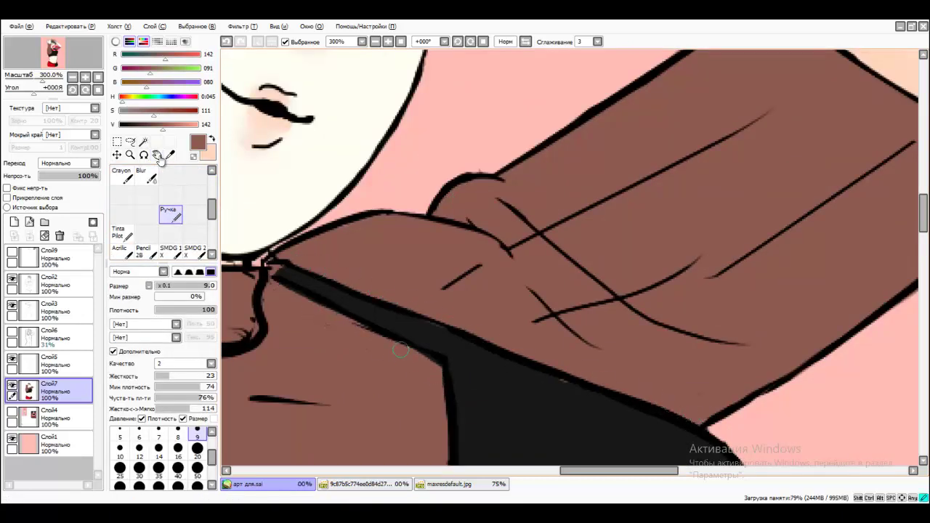
alt+click(328, 280)
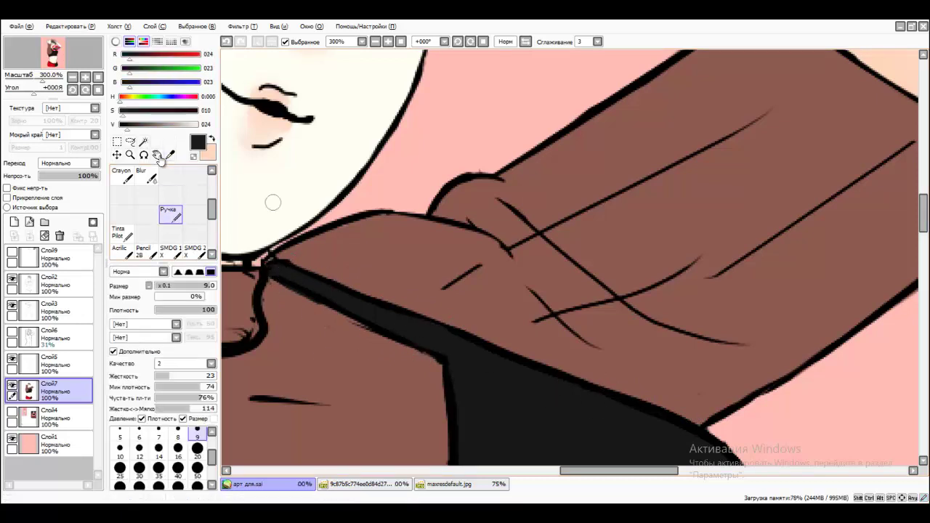
- Touch up the sampled skin and brown colours along the bent elbow's sleeve edge and erase skin spill outside the elbow outline on Слой7
drag(272, 202, 434, 181)
alt+click(434, 182)
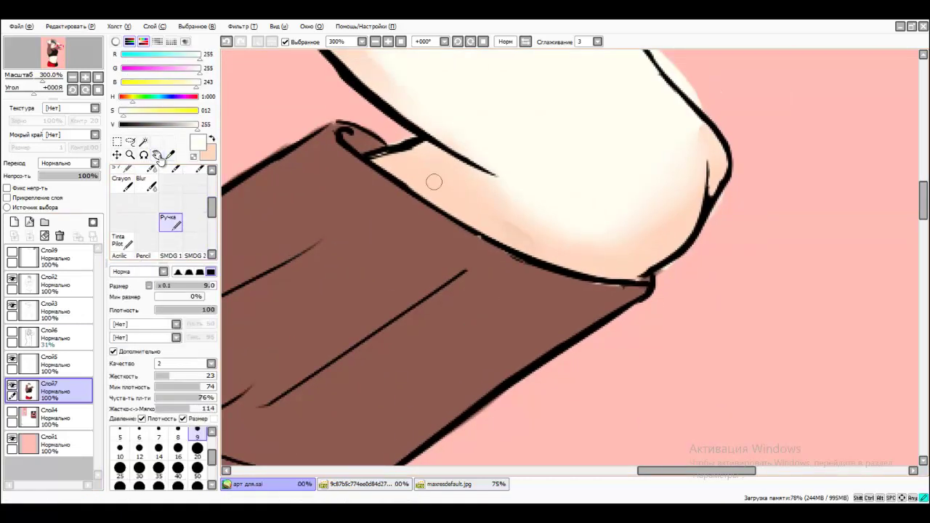
alt+click(509, 254)
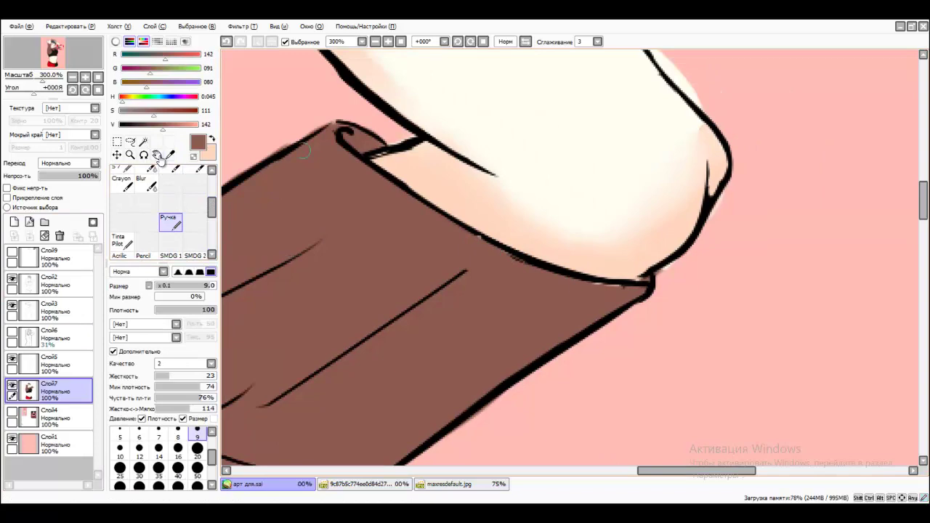
key(e)
scroll(305, 149, up, 5)
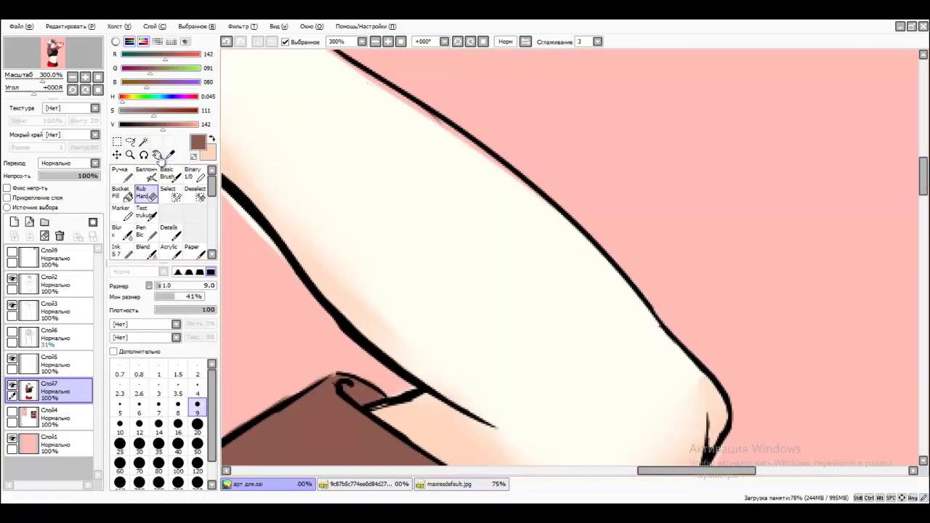
- Fill gaps inside the raised forearm's outline with off-white and erase the skin spill outside it on layer Слой7
key(n)
scroll(162, 159, up, 5)
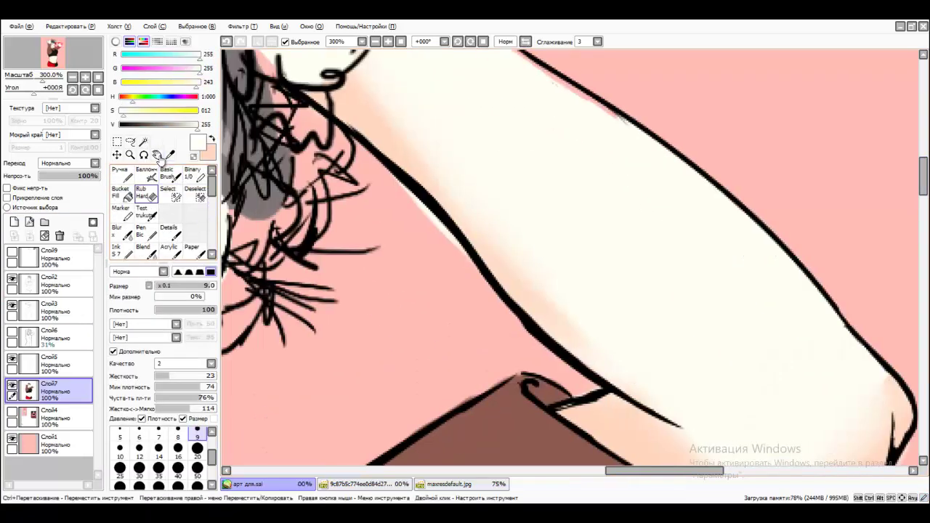
key(n)
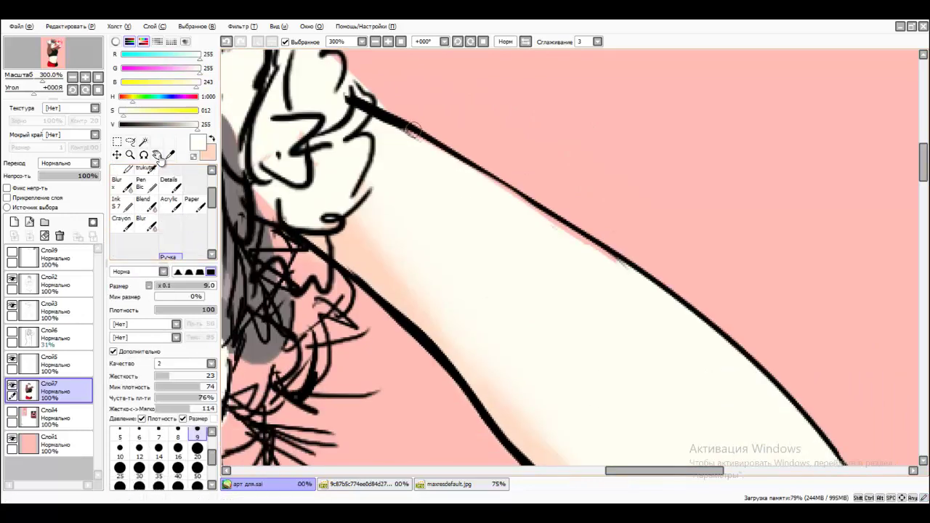
- Show reference layer Слой4, hide Слой7 and sample the muted pink RGB 210, 142, 133 from the reference picture
key(Home)
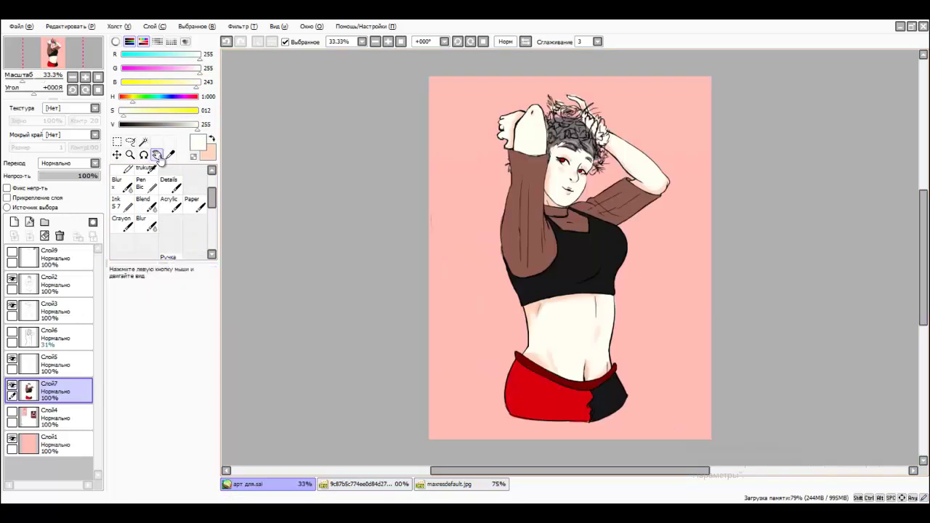
key(ctrl+plus)
key(ctrl+plus)
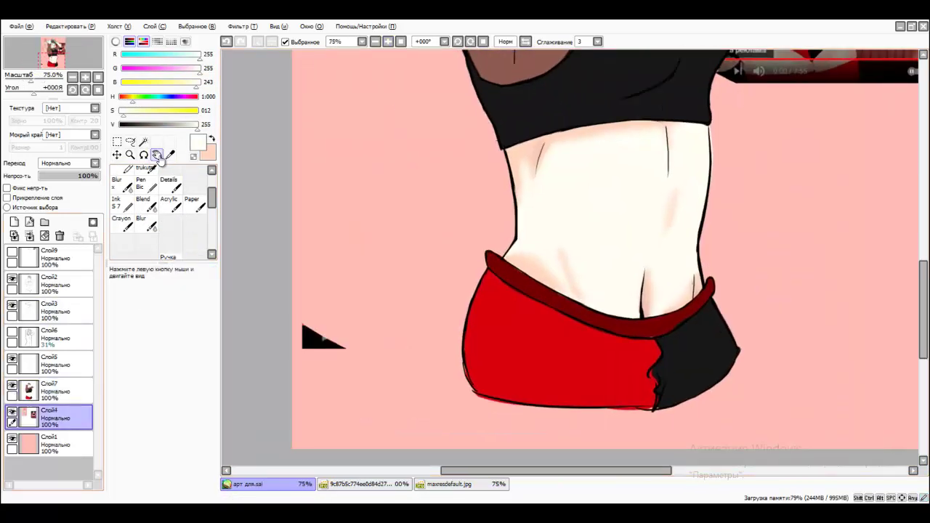
drag(508, 145, 230, 452)
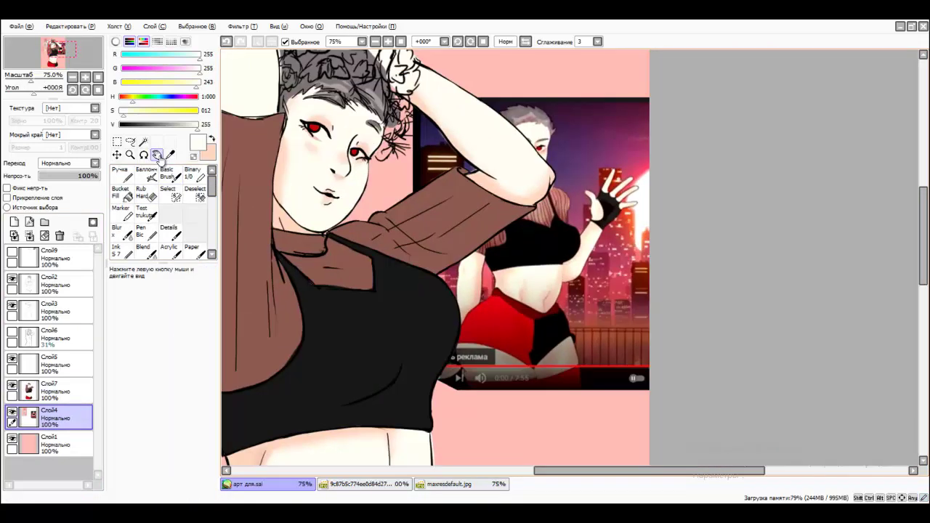
key(ctrl+plus)
key(ctrl+plus)
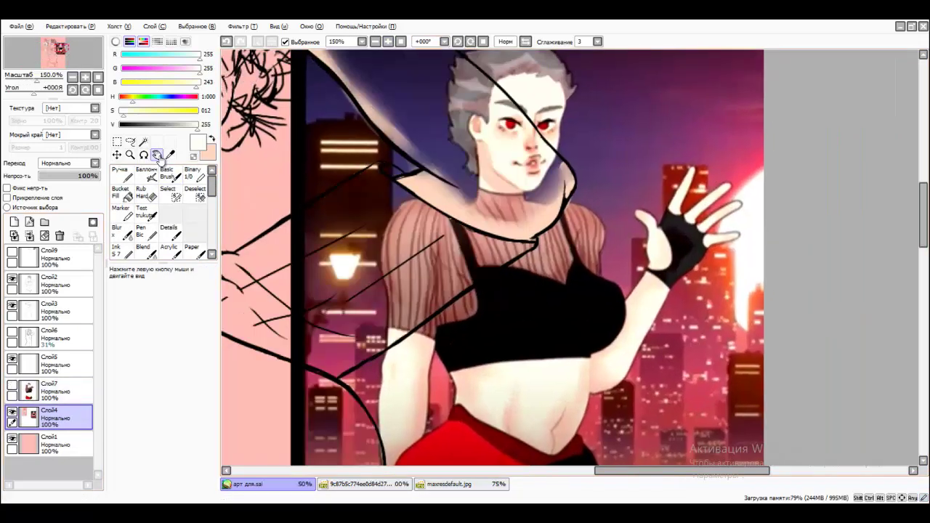
click(170, 155)
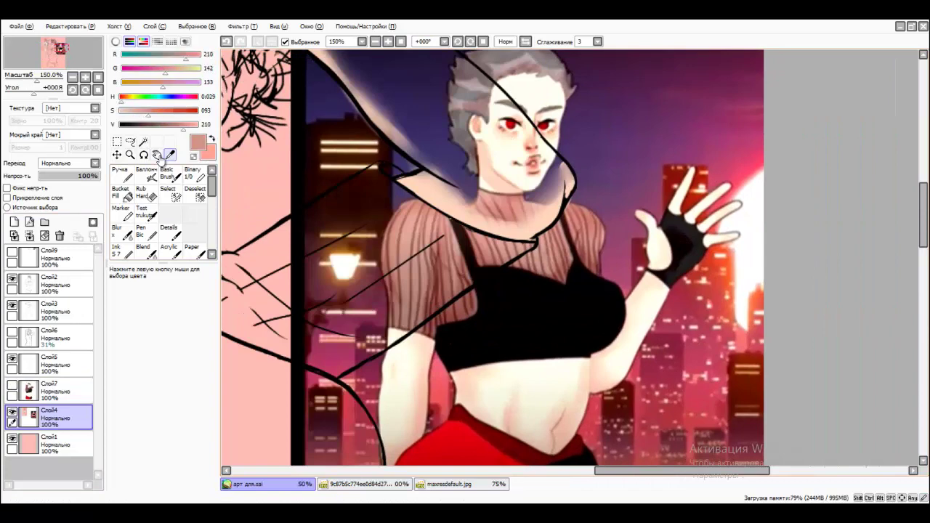
- Show layer Слой7 again and clean the rolled corner of the bent arm's sleeve with the size 9 eraser
key(e)
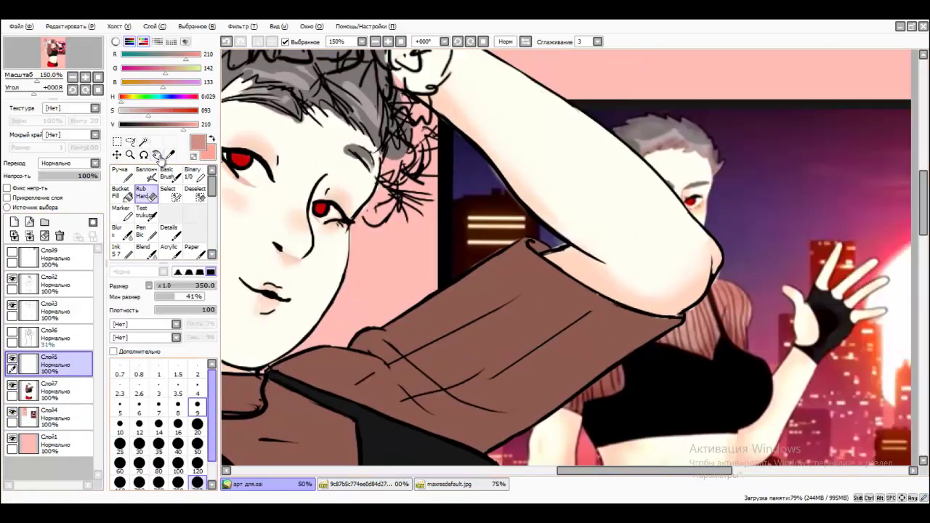
click(197, 406)
ctrl+shift+click(487, 254)
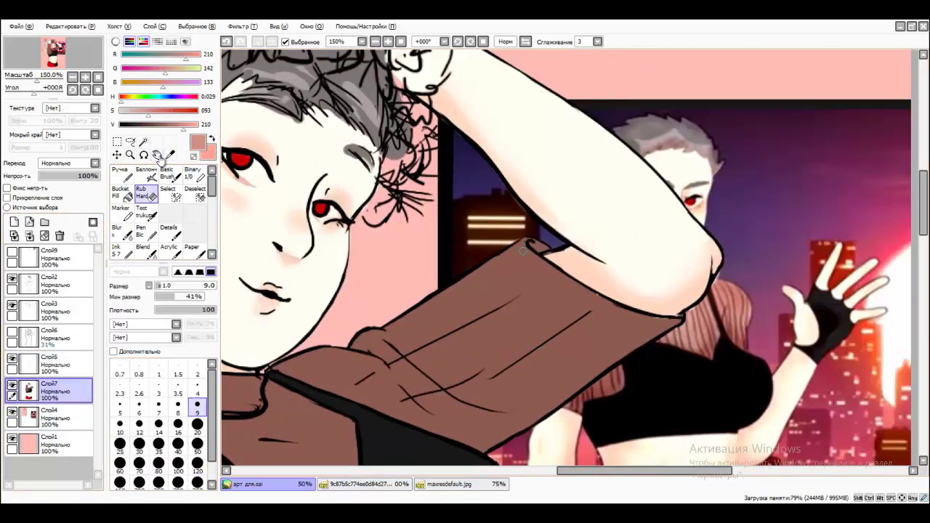
scroll(664, 328, up, 3)
ctrl+shift+click(436, 262)
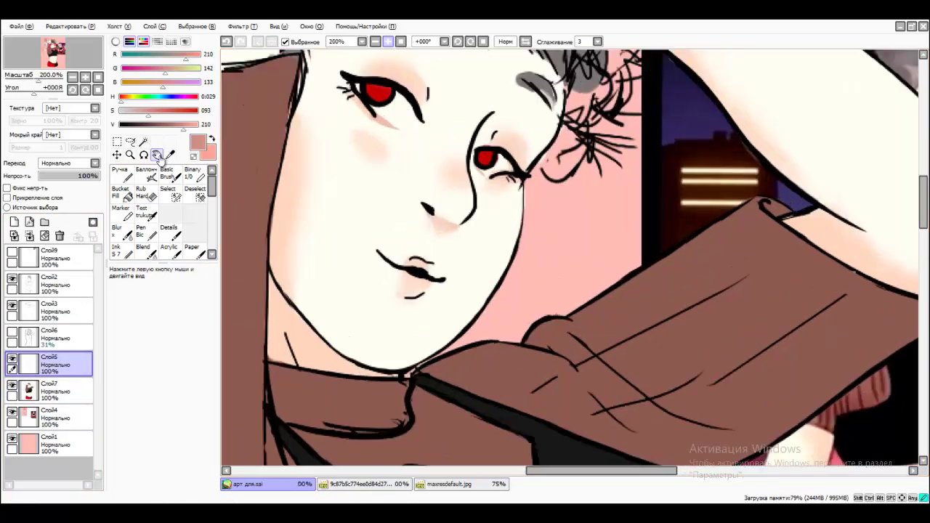
- Paint the lips coral, RGB 255, 118, 98, on layer Слой5 with the size 9 pen and soften them with the Blur brush
key(n)
alt+click(416, 259)
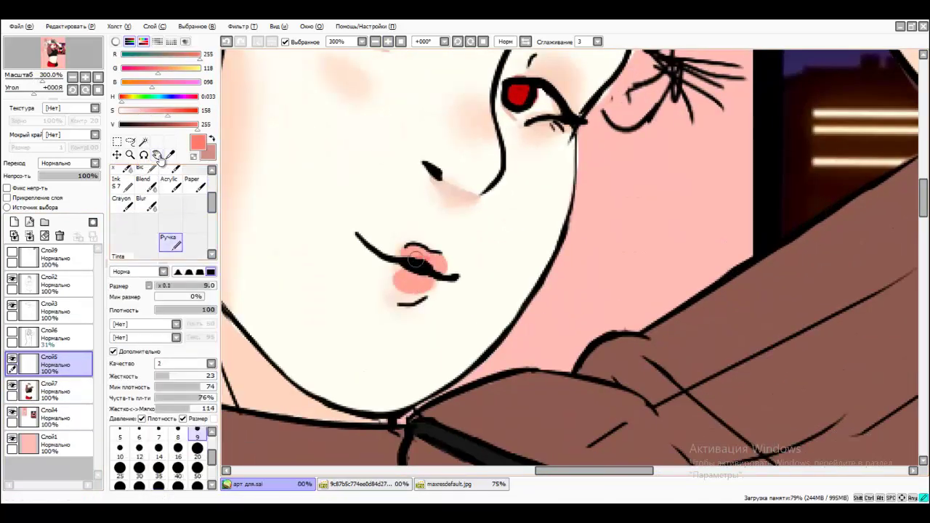
alt+click(407, 276)
mouse_move(392, 287)
mouse_down()
mouse_move(411, 276)
mouse_move(393, 300)
mouse_up()
alt+click(409, 275)
key(b)
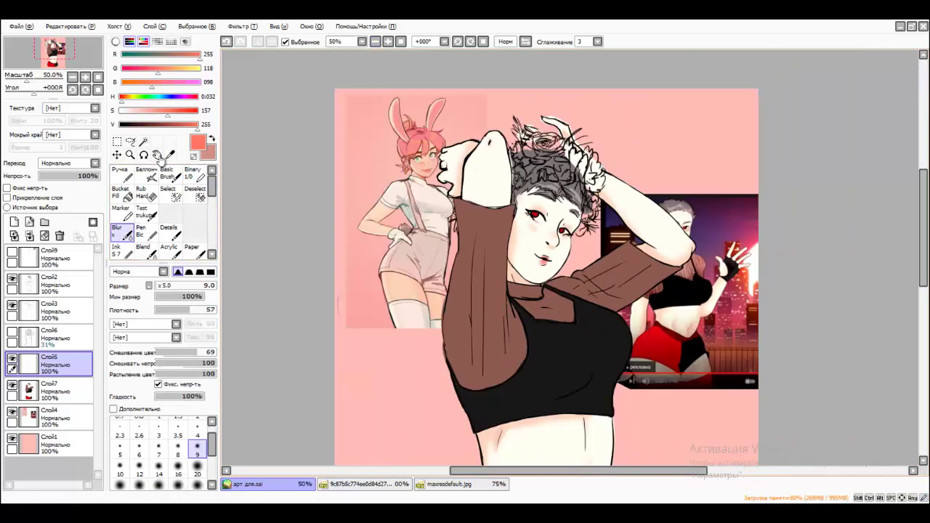
- Extend the lips toward the mouth corners with lighter pink, RGB 255, 168, 153, and blend the colour with the Blur brush
click(156, 155)
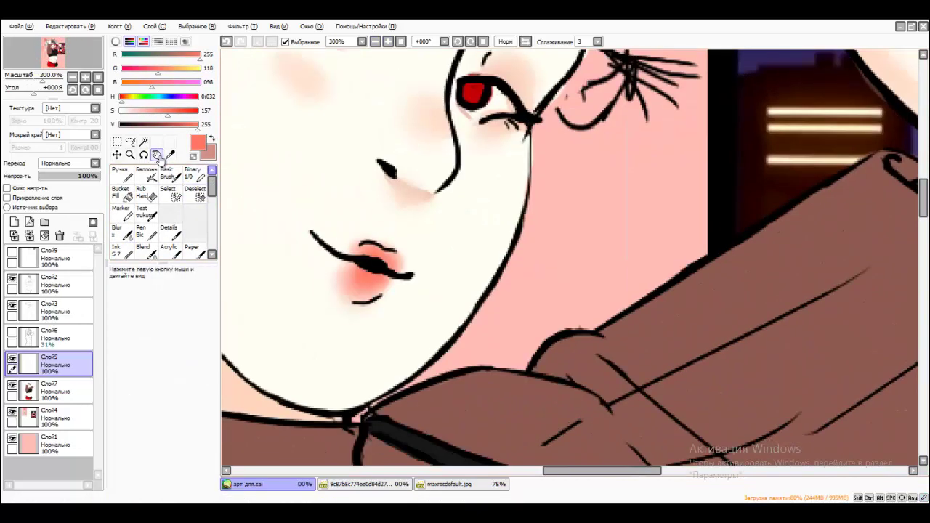
alt+click(335, 263)
key(n)
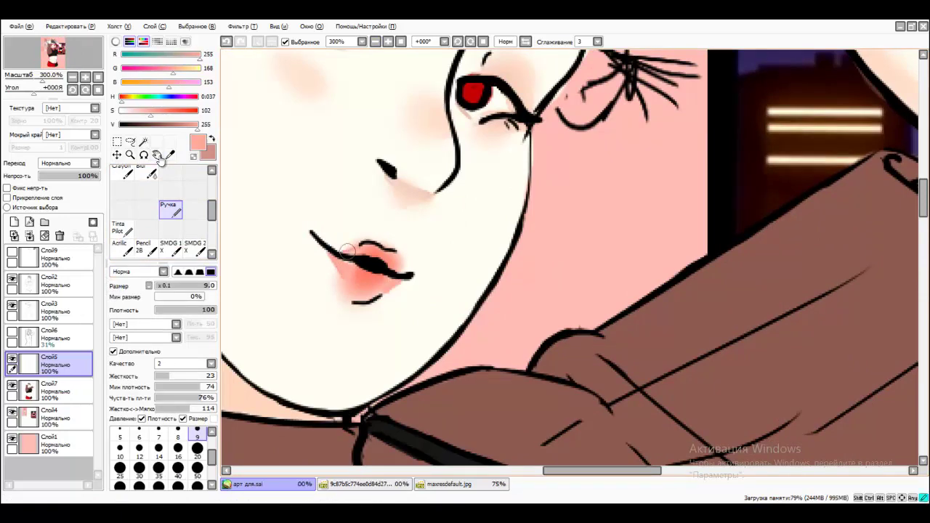
key(b)
click(156, 155)
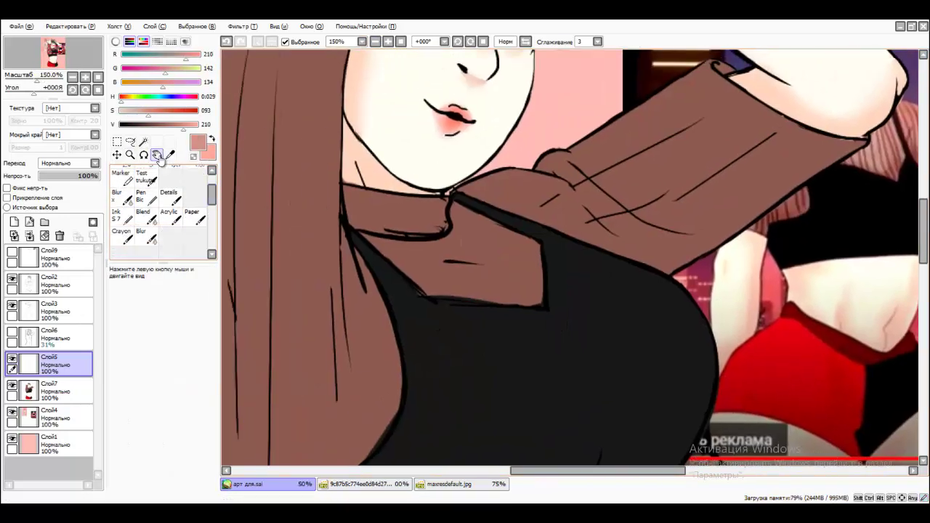
- Paint muted pink highlight strokes on the brown chest insert, shoulder and bent arm's sleeve on layer Слой7 with the size 20 pen
key(n)
click(49, 391)
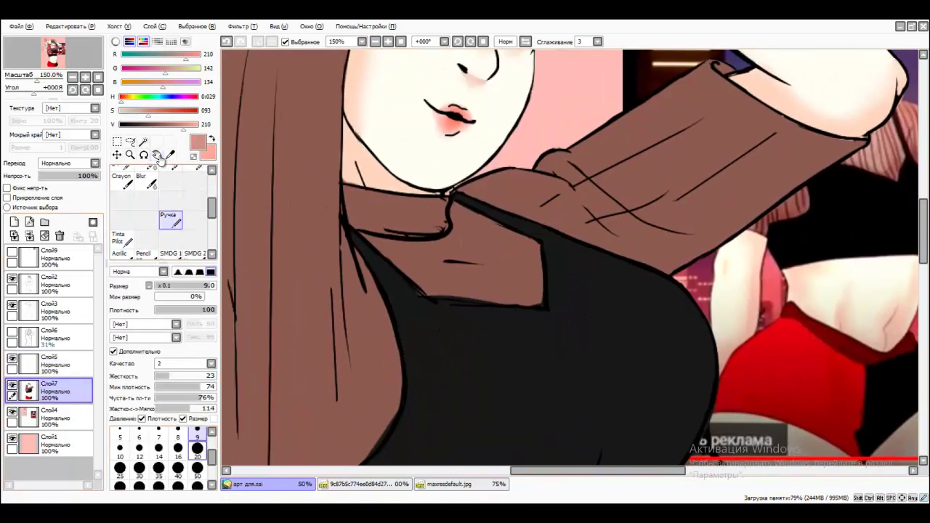
drag(416, 283, 476, 260)
drag(484, 255, 519, 244)
drag(517, 198, 548, 185)
drag(639, 142, 718, 101)
drag(665, 153, 748, 124)
drag(621, 188, 697, 138)
- Paint long muted pink highlight strokes down the raised arm's brown sleeve with the size 20 pen
key(minus)
drag(444, 142, 442, 226)
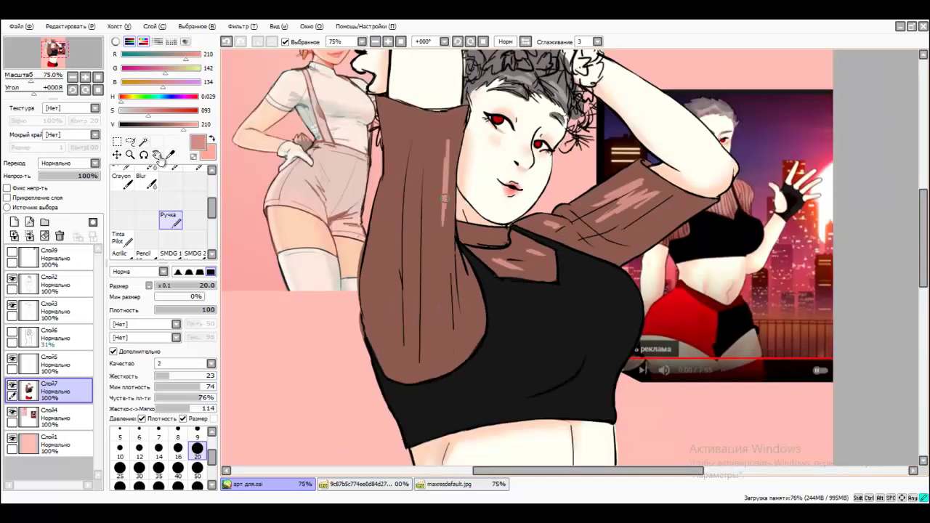
drag(435, 163, 439, 251)
drag(408, 156, 404, 260)
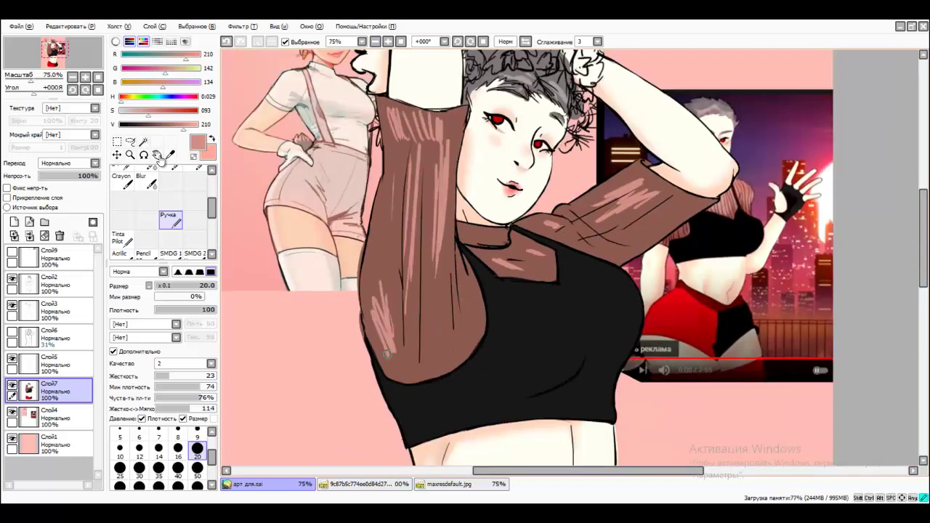
- Blend the highlights on both brown sleeves with the Blur brush, using sizes 20 and 50
click(141, 179)
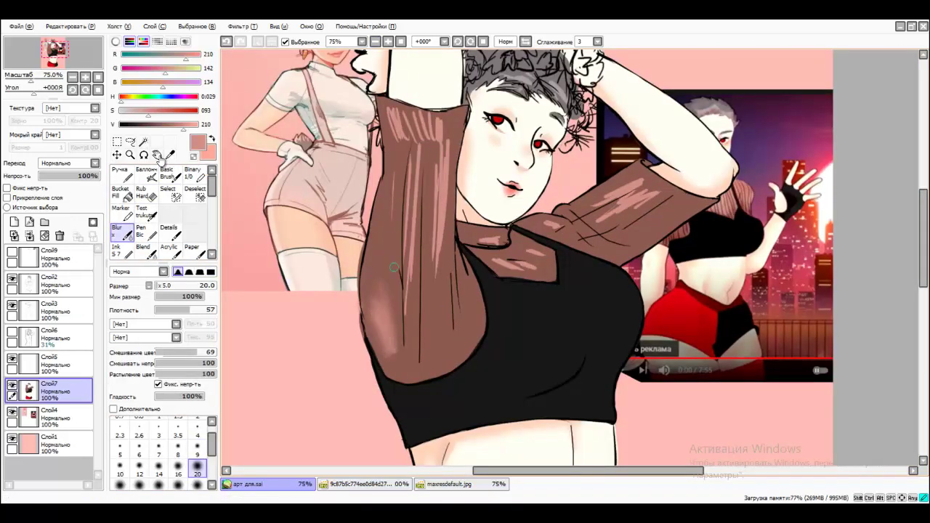
mouse_move(411, 301)
mouse_down()
mouse_move(406, 146)
mouse_move(442, 276)
mouse_up()
drag(599, 218, 636, 194)
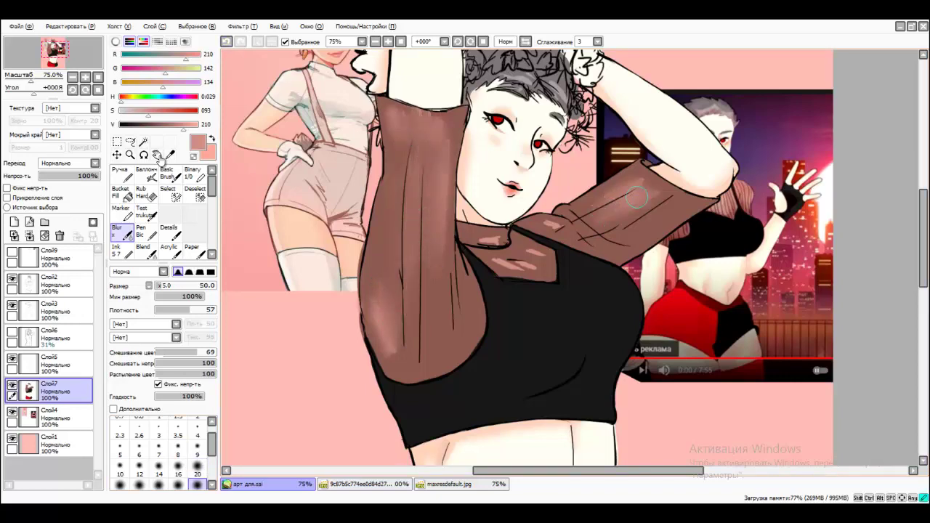
- Add muted pink highlights to the collar and blend the collar, chest insert and shoulder highlights with the size 40 Blur brush
scroll(548, 240, up, 3)
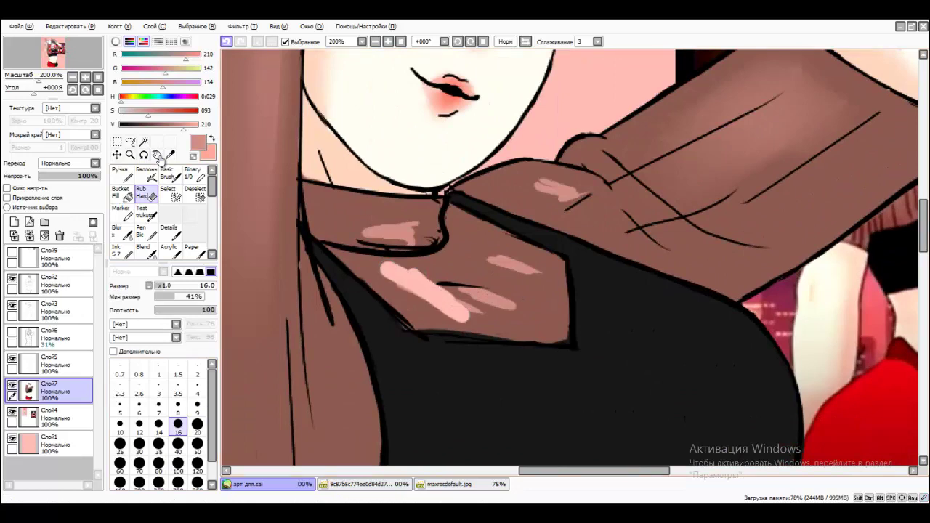
drag(403, 297, 508, 294)
drag(465, 261, 538, 268)
drag(363, 233, 418, 240)
drag(538, 185, 585, 197)
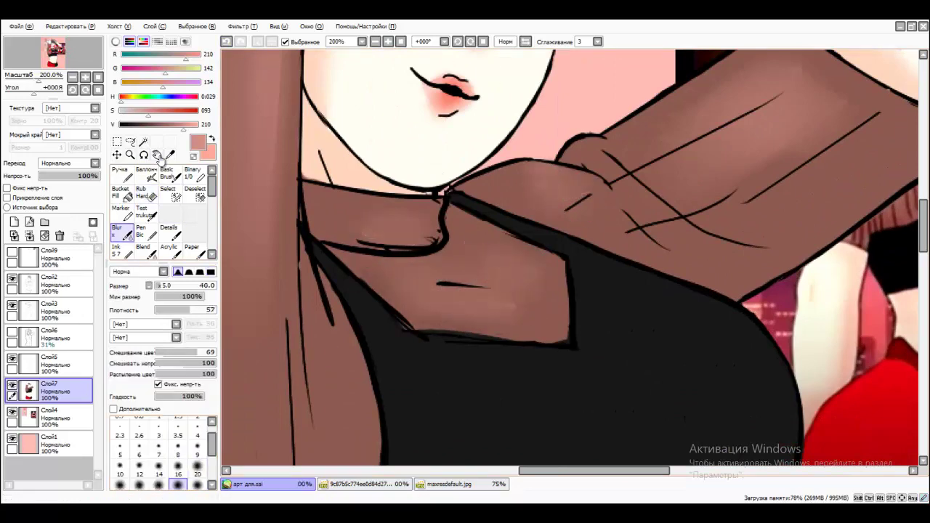
scroll(567, 276, down, 5)
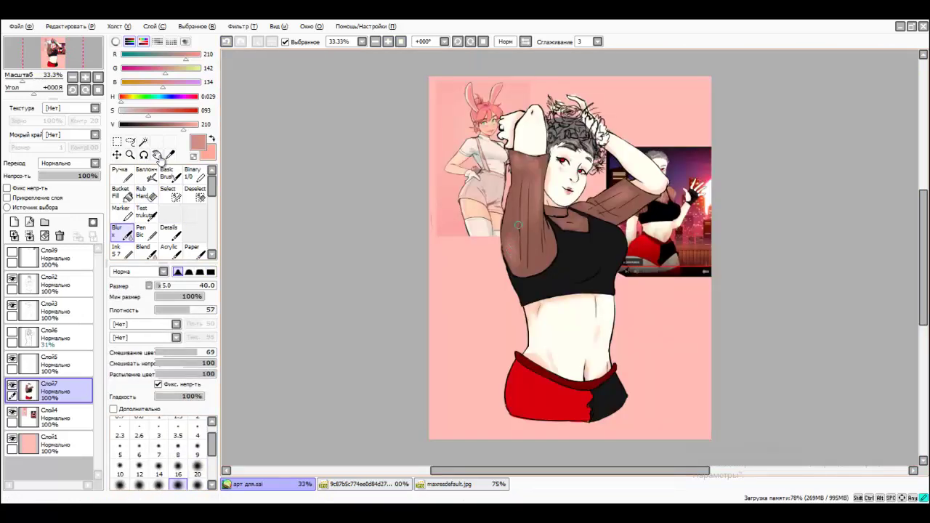
click(157, 156)
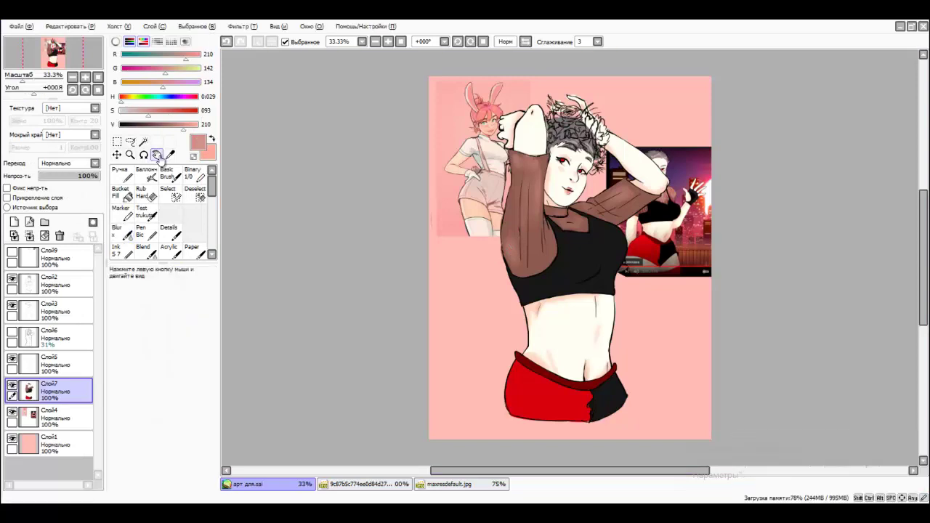
scroll(559, 174, up, 5)
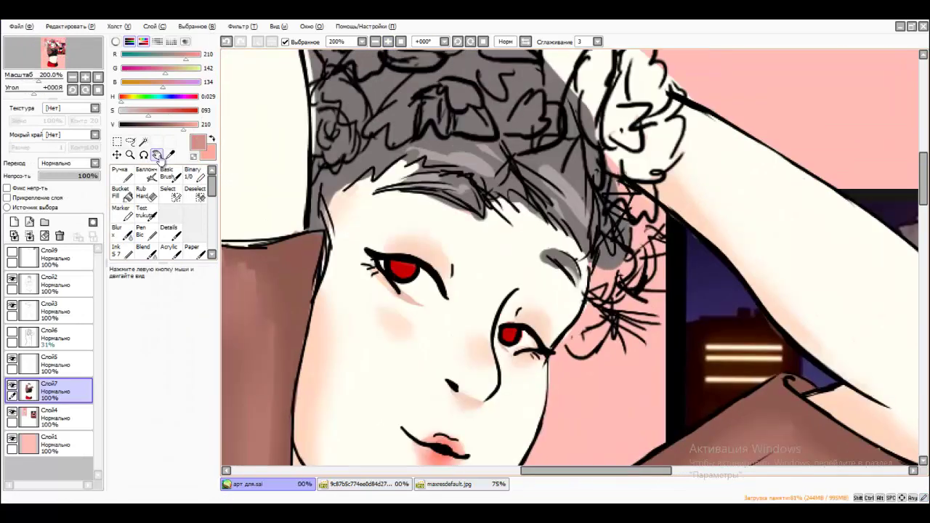
- Paint mid-grey, light grey and dark grey strand strokes on the fringe and eyebrow on layer Слой7 with the size 20 pen
key(n)
right_click(330, 193)
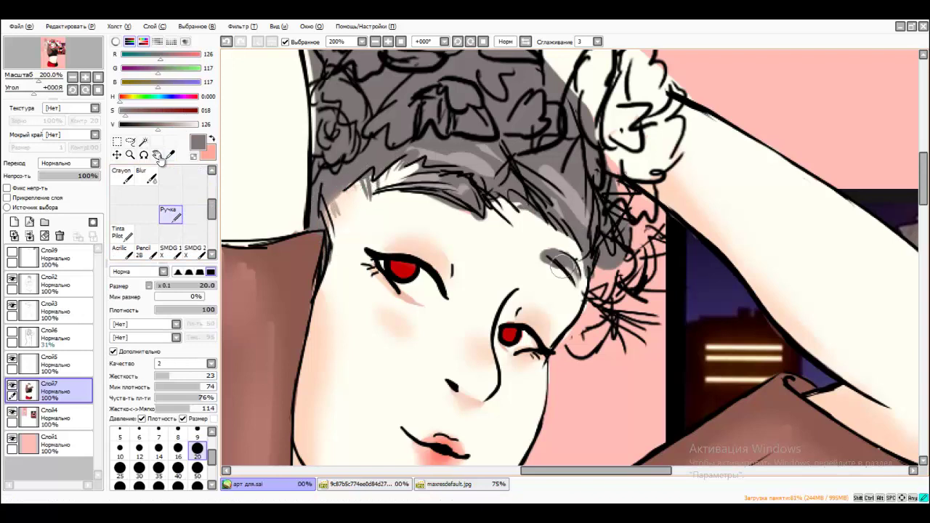
right_click(390, 169)
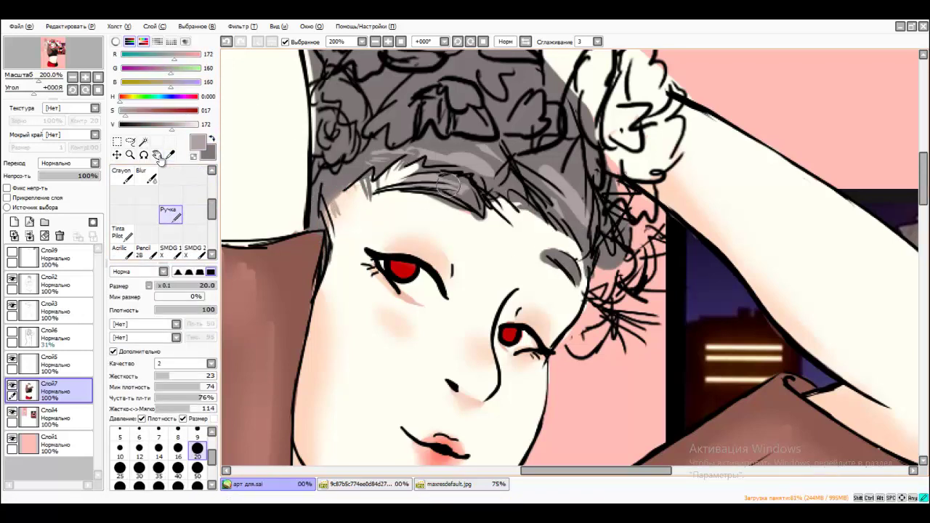
key(x)
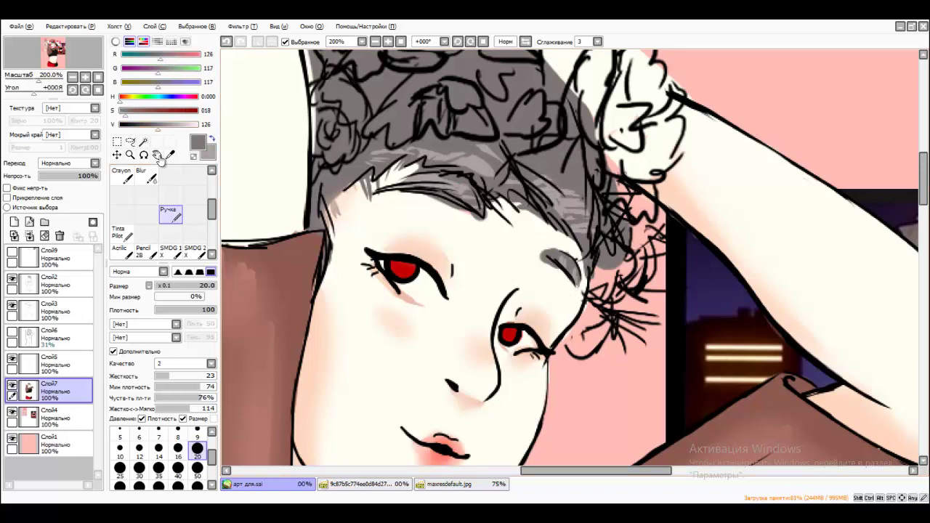
right_click(314, 177)
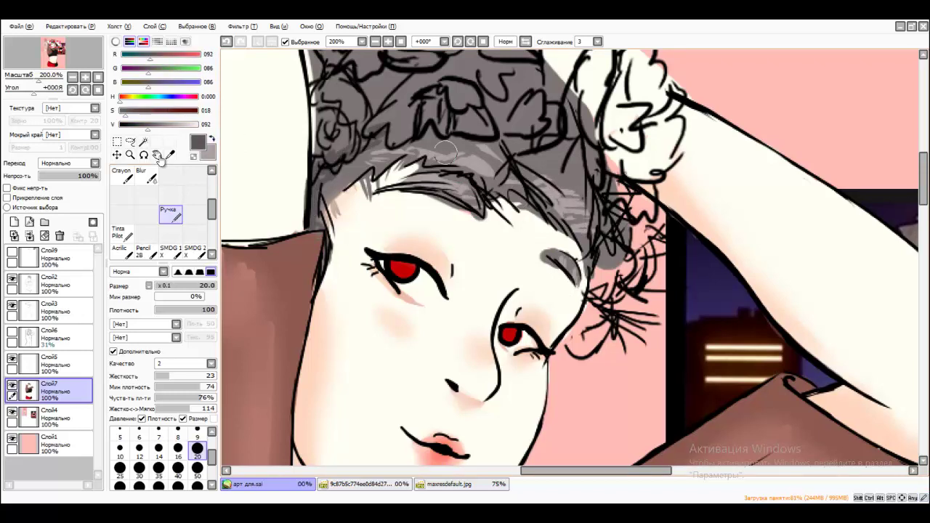
drag(582, 252, 598, 188)
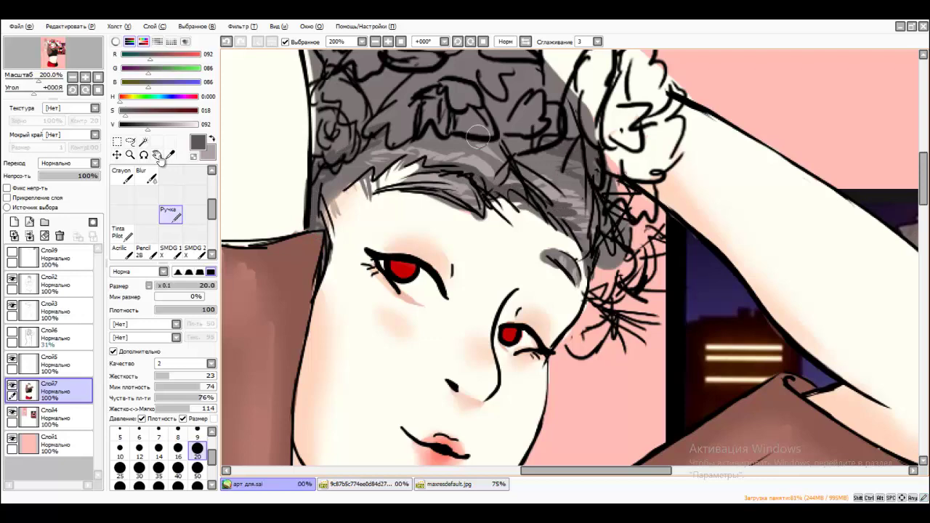
- Shade the arm and midriff skin with pale peach on layer Слой5 using the pen, and soften it with the Blur brush at sizes 20 and 50
key(Home)
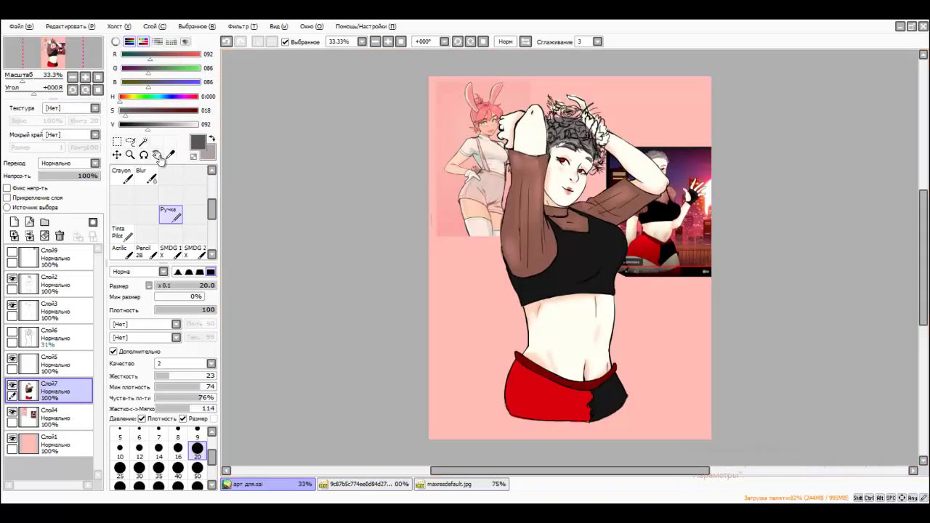
key(alt+f)
key(Escape)
key(ctrl+plus)
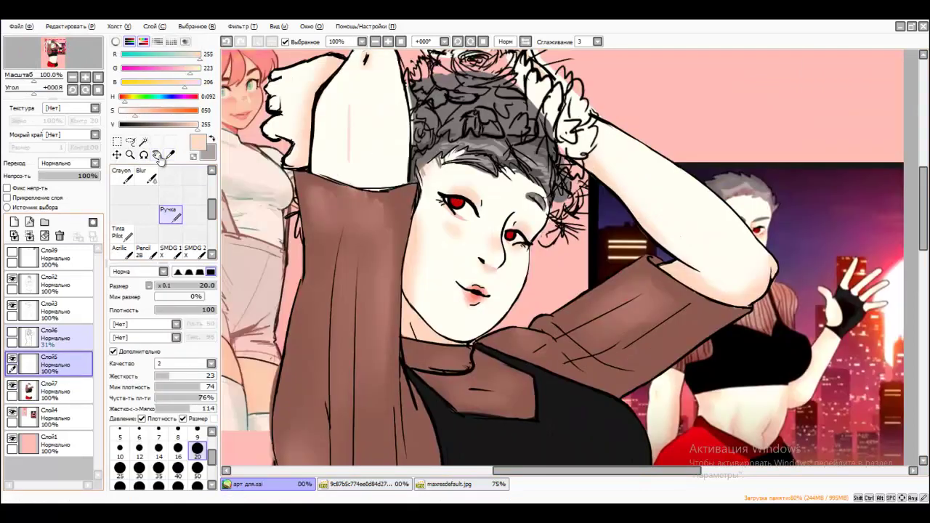
click(169, 249)
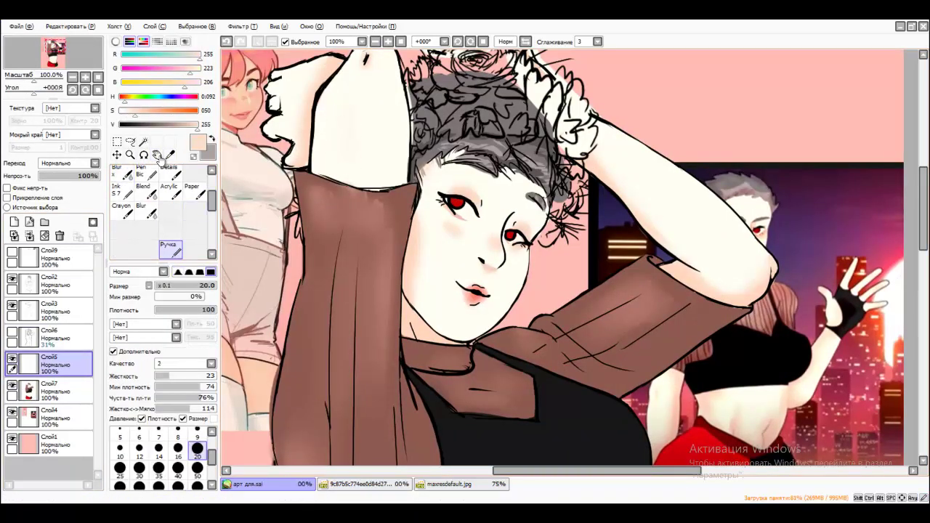
key(b)
key(minus)
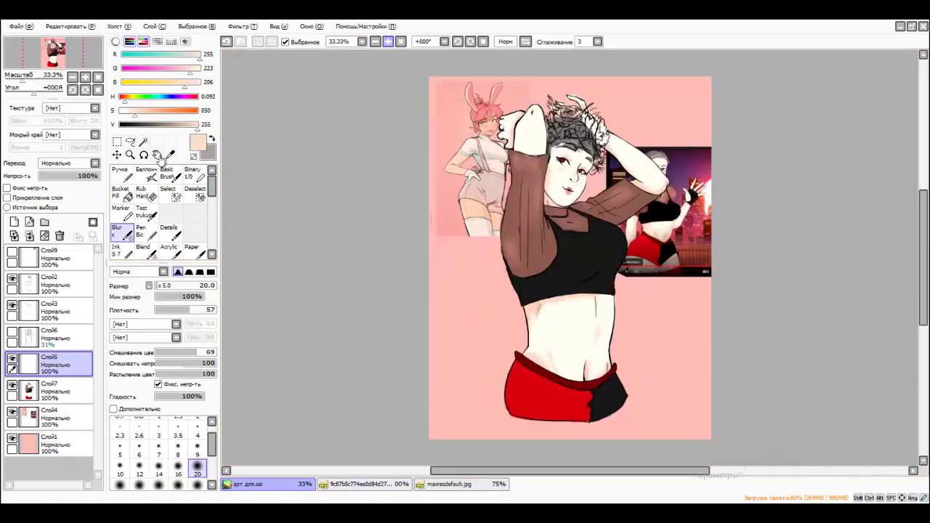
key(n)
key(b)
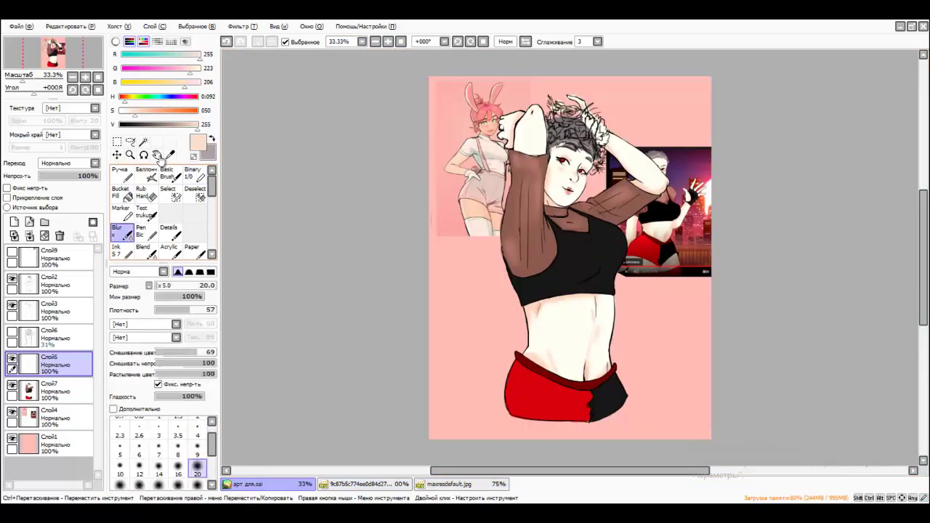
key(n)
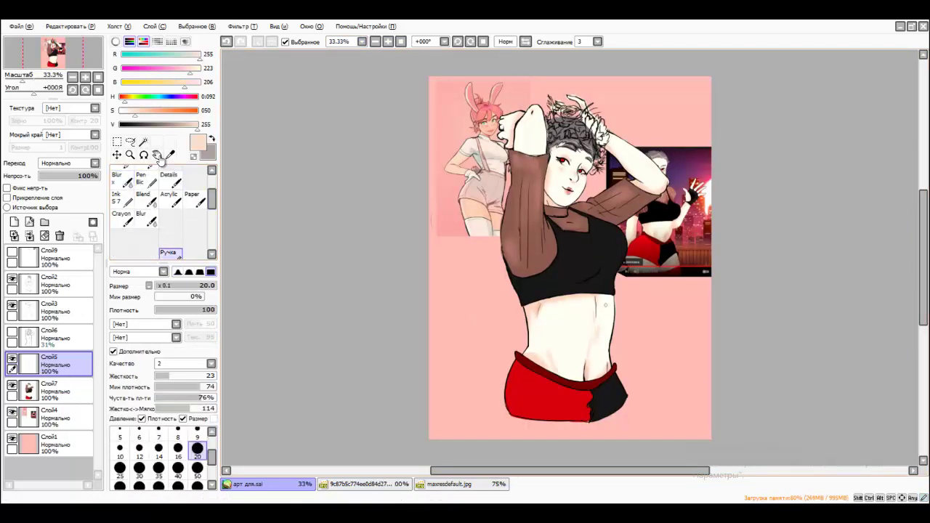
key(b)
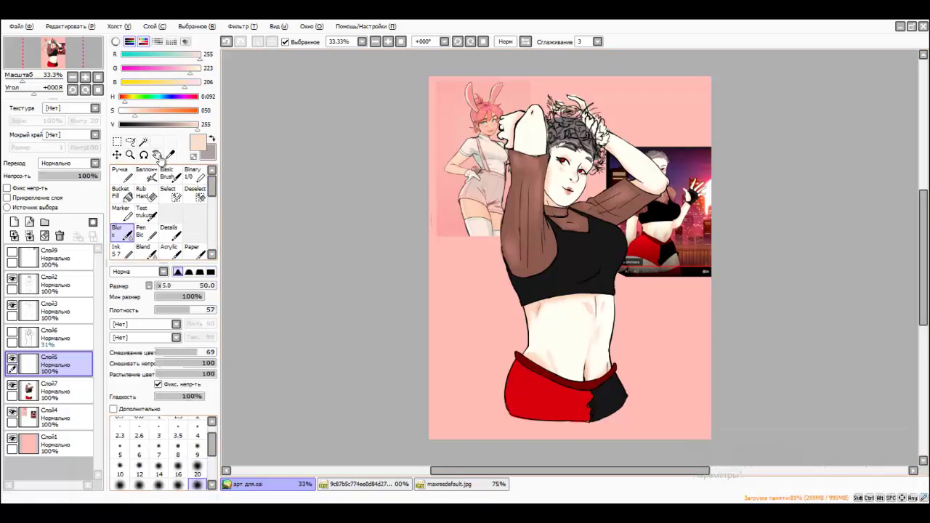
- Add a new layer above Слой5 and paint dark brown shadows on the raised arm's sleeve with the size 20 pen
click(157, 154)
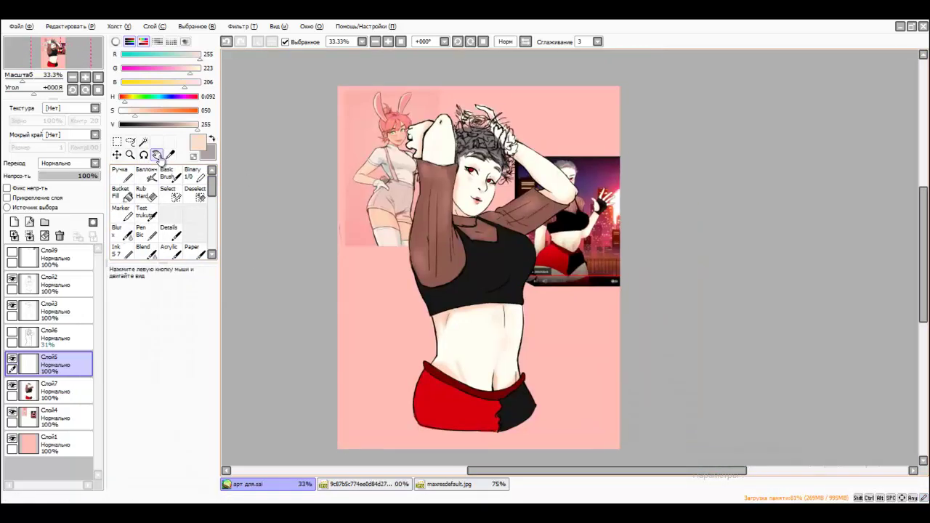
key(ctrl+plus)
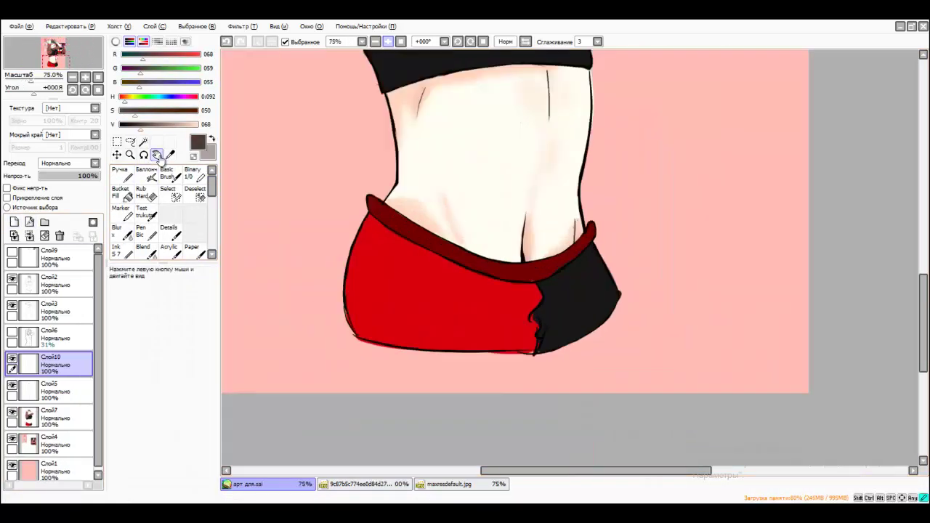
key(n)
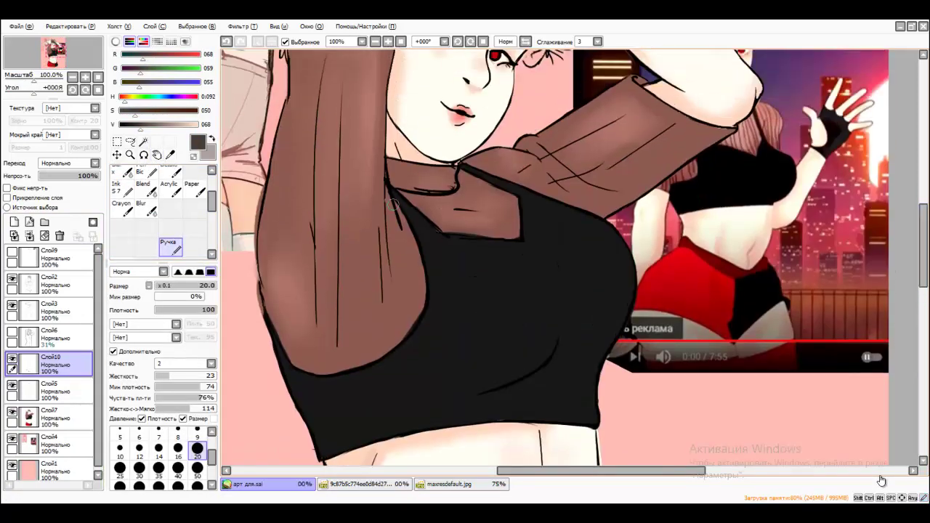
drag(396, 204, 414, 334)
drag(407, 269, 386, 349)
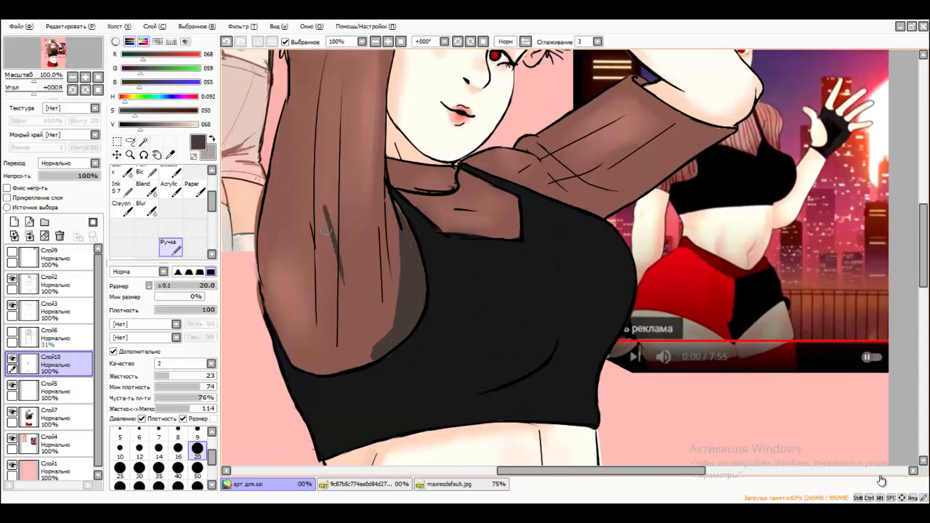
drag(314, 197, 319, 240)
drag(321, 238, 339, 290)
- Paint dark brown shadows on the chest insert, collar and bent arm's sleeve, and deepen the fold near the raised sleeve's inner edge
drag(452, 205, 483, 217)
drag(403, 192, 462, 181)
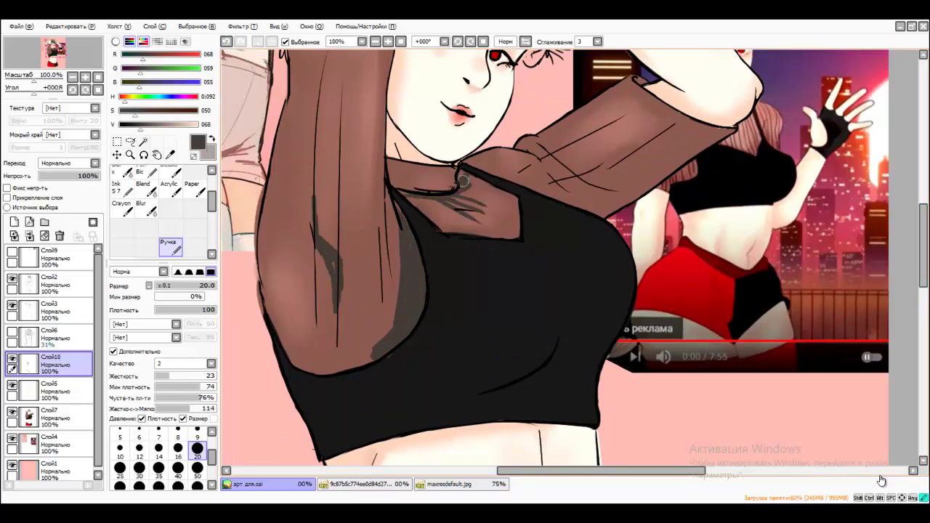
mouse_move(538, 144)
mouse_down()
mouse_move(590, 183)
mouse_move(600, 205)
mouse_move(578, 207)
mouse_move(637, 191)
mouse_up()
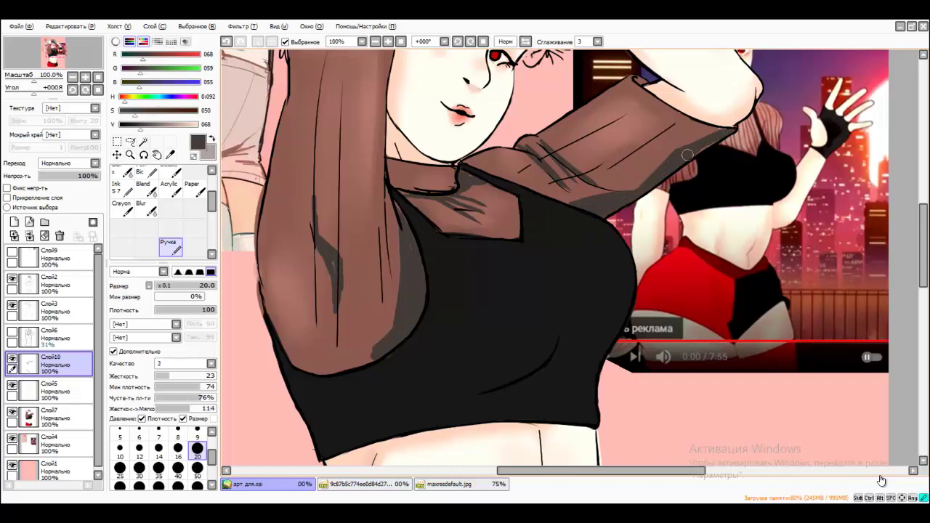
mouse_move(396, 232)
mouse_down()
mouse_move(390, 319)
mouse_move(391, 285)
mouse_move(380, 335)
mouse_up()
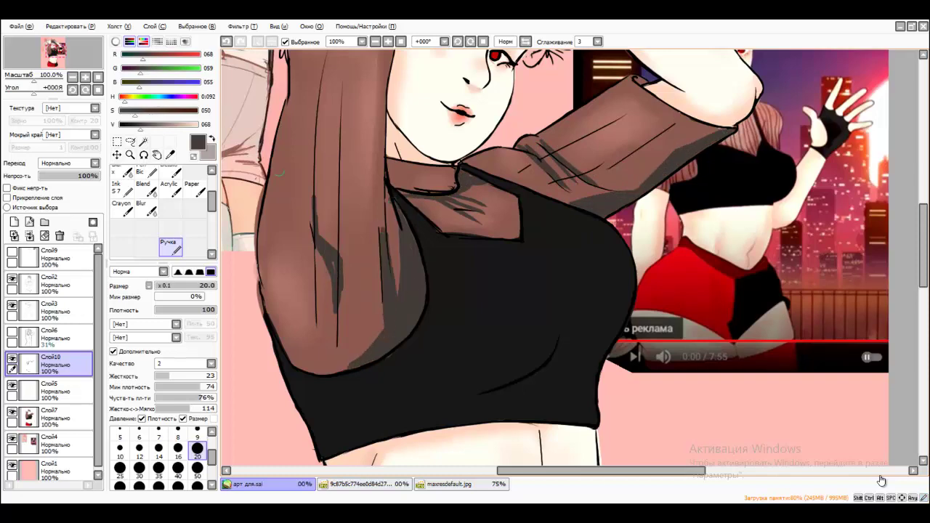
- Set the opacity of shadow layer Слой10 to 39% and clean the bent sleeve's shadow edge with the size 16 hard eraser
key(ctrl+minus)
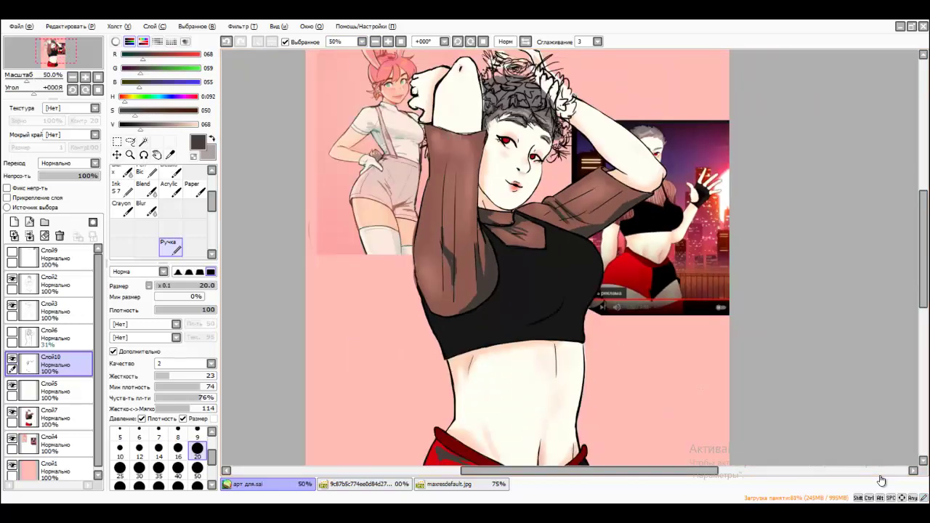
key(ctrl+minus)
key(ctrl+plus)
key(ctrl+plus)
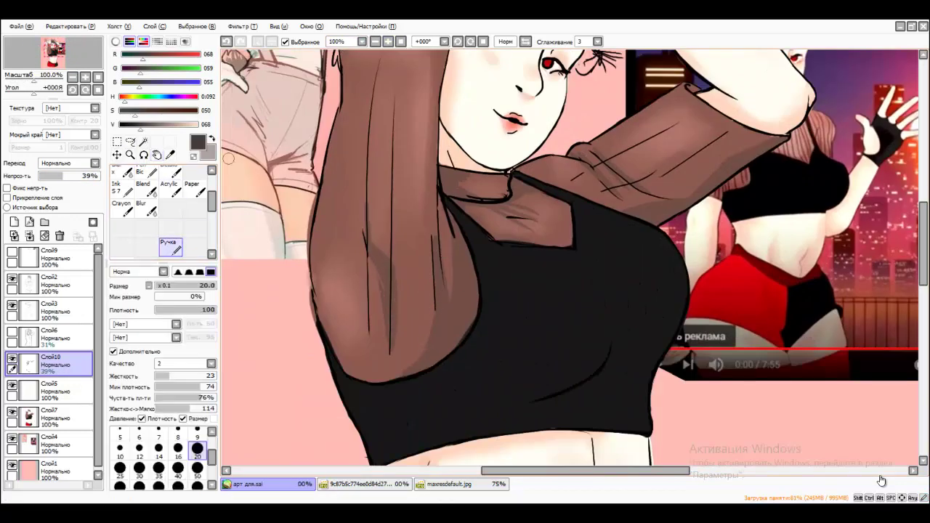
key(e)
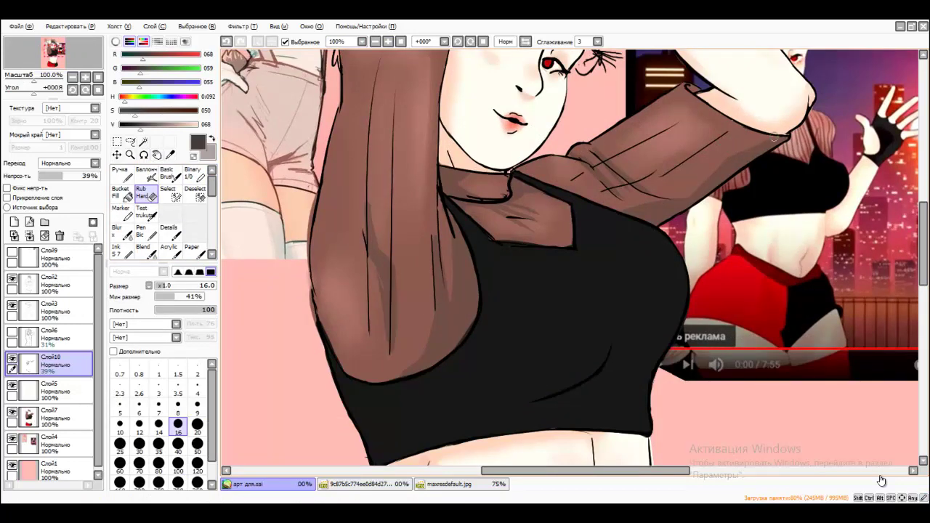
- Draw thin darker brown rib lines along both sleeves, the collar and the chest insert on layer Слой7 with the size 20 pen
ctrl+shift+click(398, 294)
key(n)
alt+click(459, 332)
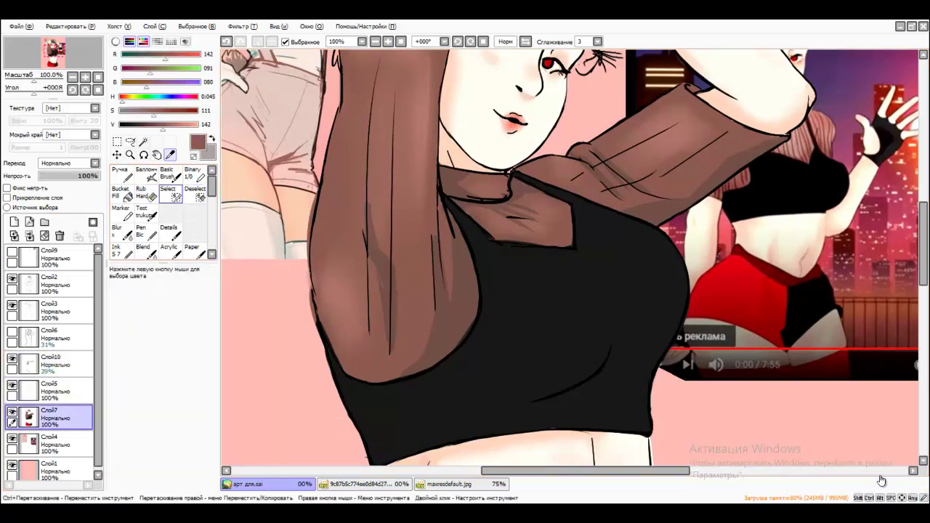
key(ctrl+plus)
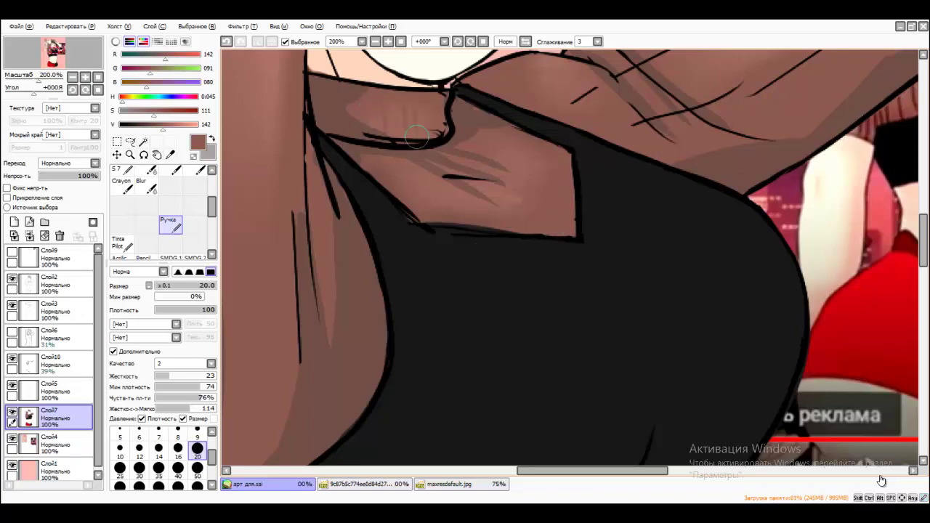
key(ctrl+minus)
key(ctrl+minus)
key(ctrl+minus)
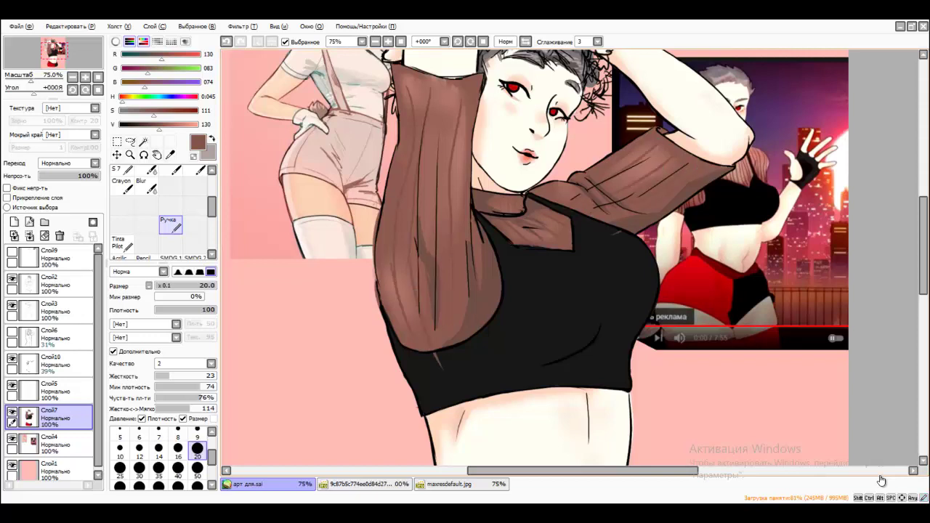
- Cover the stray brown stroke on the black top and remove the black fold lines inside both sleeves
alt+click(512, 290)
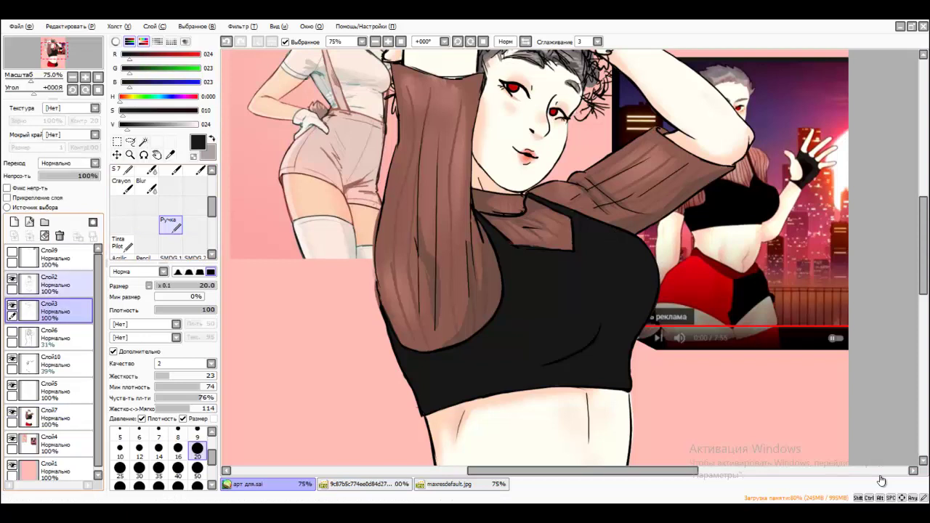
key(e)
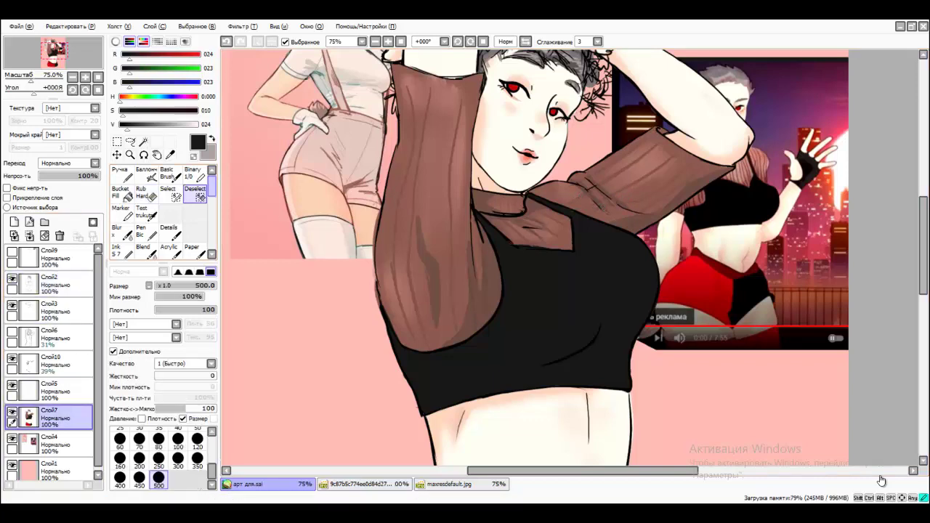
alt+click(576, 197)
key(n)
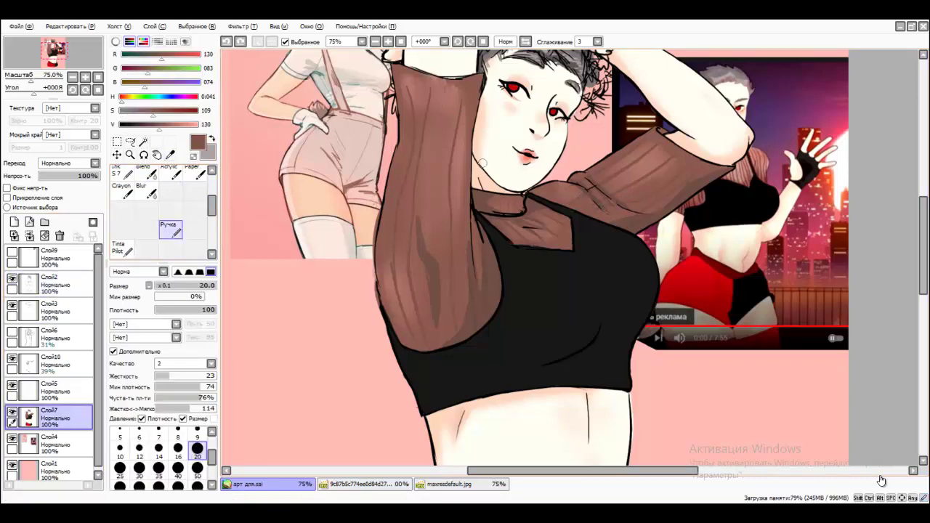
- Paint bright red highlights in the irises on layer Слой7 with the size 20 pen
key(Page_Down)
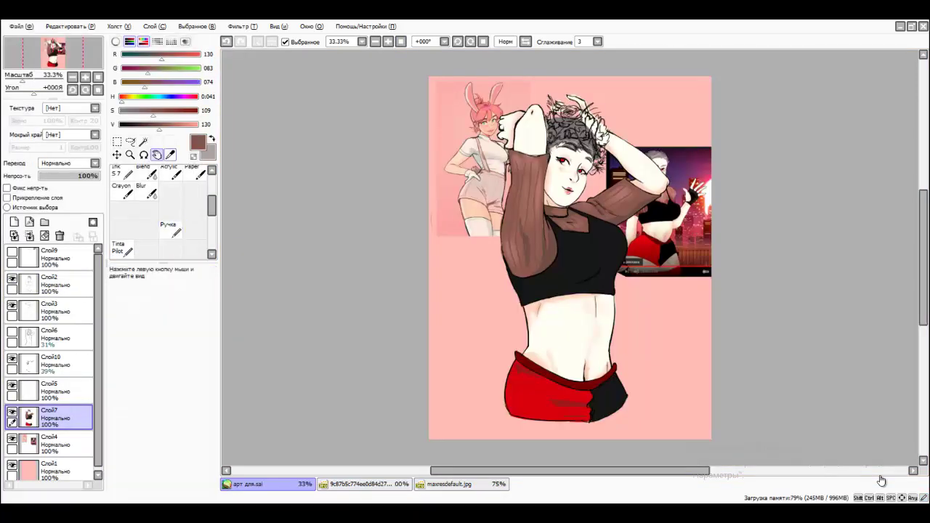
key(Page_Up)
key(Page_Up)
key(Page_Up)
key(Page_Up)
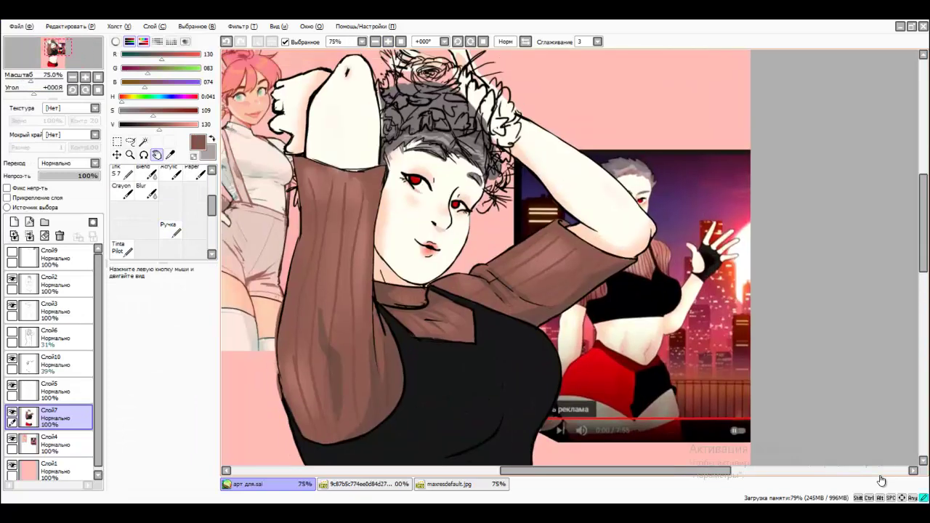
key(Page_Up)
alt+click(385, 202)
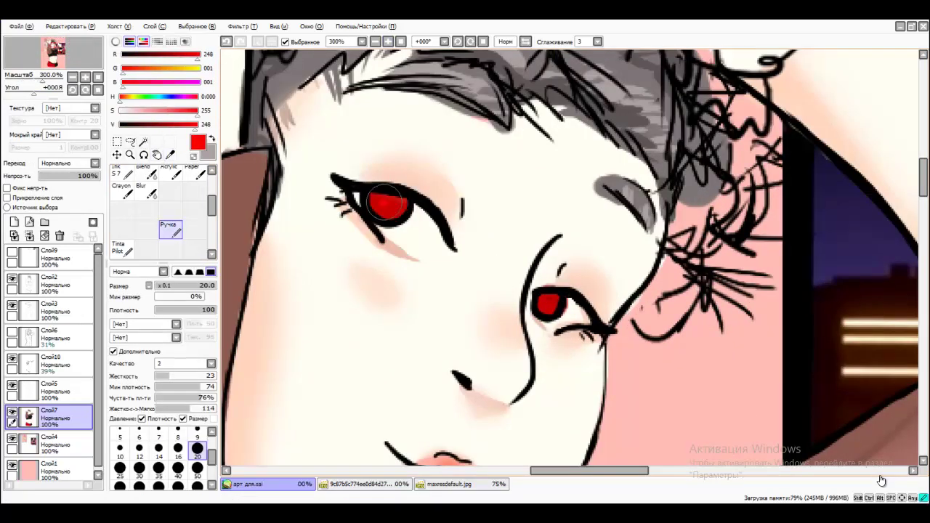
- Fill the eye whites with pure white on layer Слой7 and shade them with light grey below the upper lids
key(x)
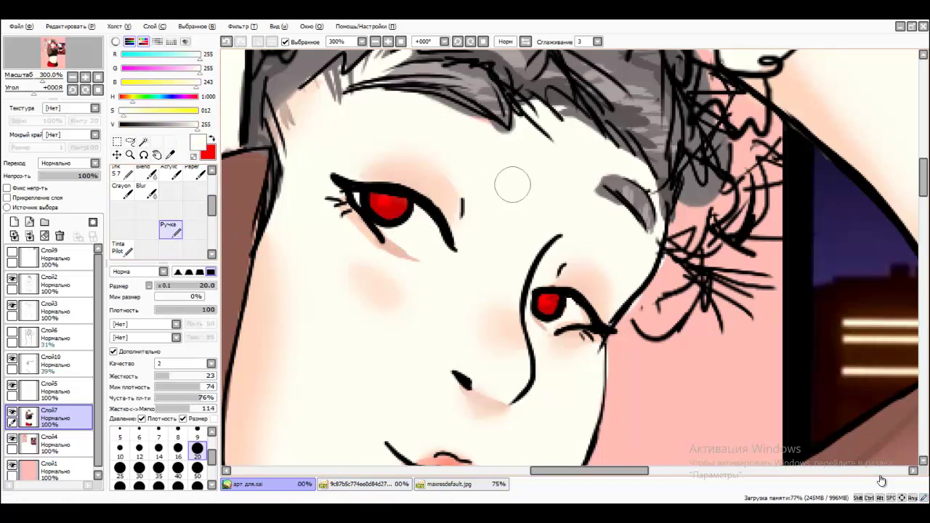
click(51, 390)
key(e)
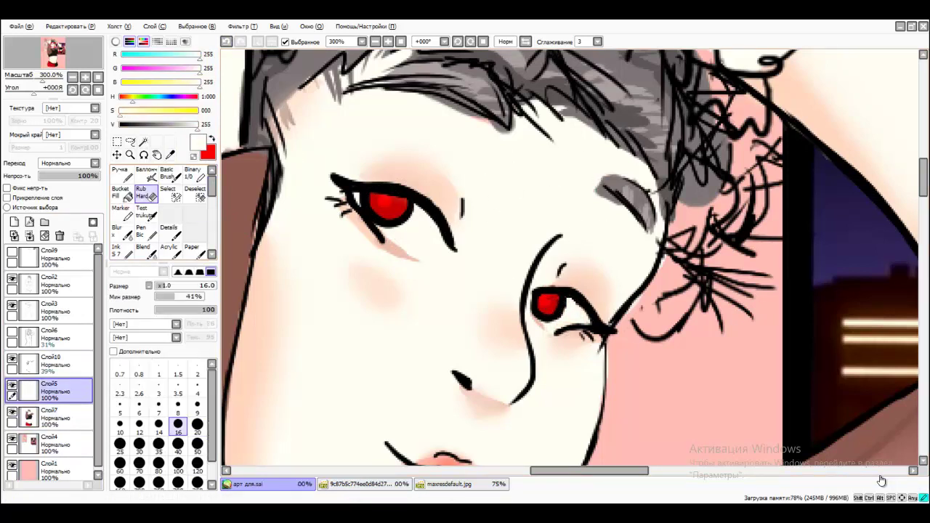
click(50, 417)
key(n)
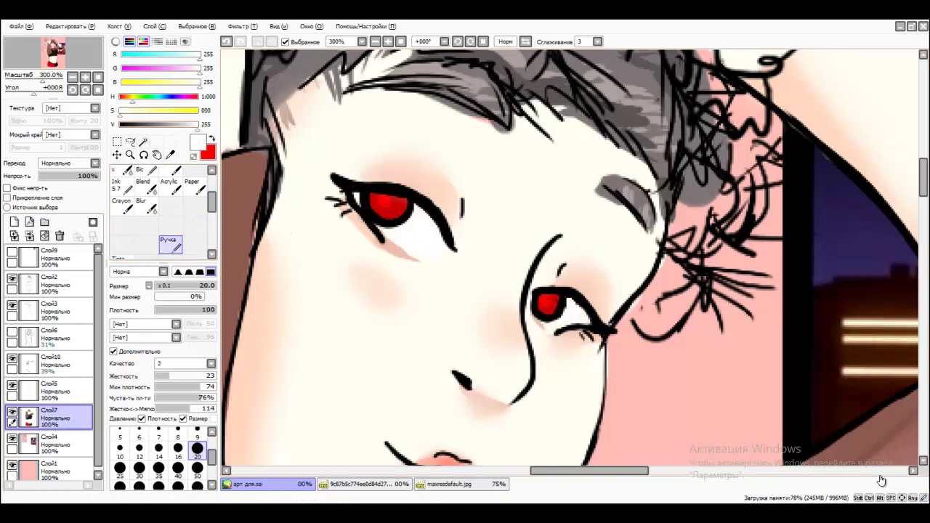
alt+click(356, 197)
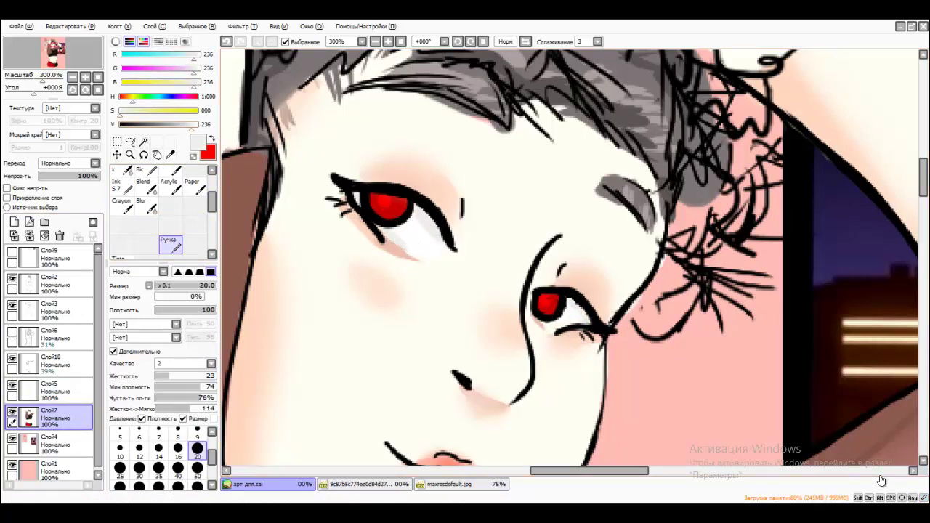
- Smooth the shading of the eye whites with pure white and very light grey on layer Слой7
alt+click(391, 218)
scroll(542, 311, down, 3)
scroll(573, 264, up, 5)
alt+click(325, 242)
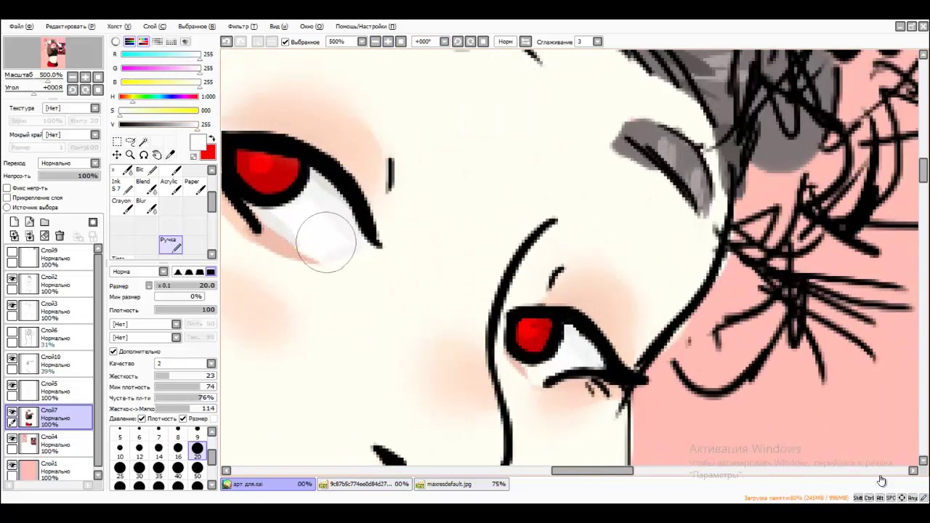
alt+click(334, 208)
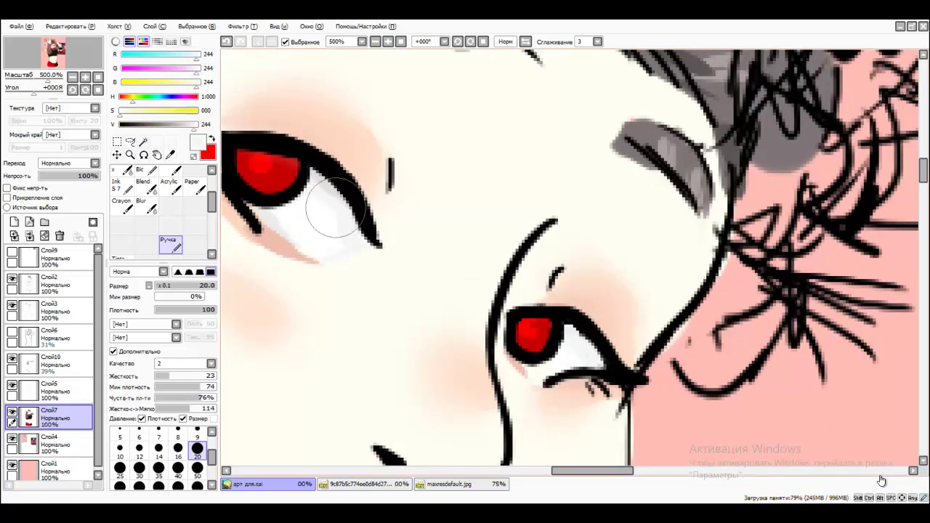
alt+click(262, 182)
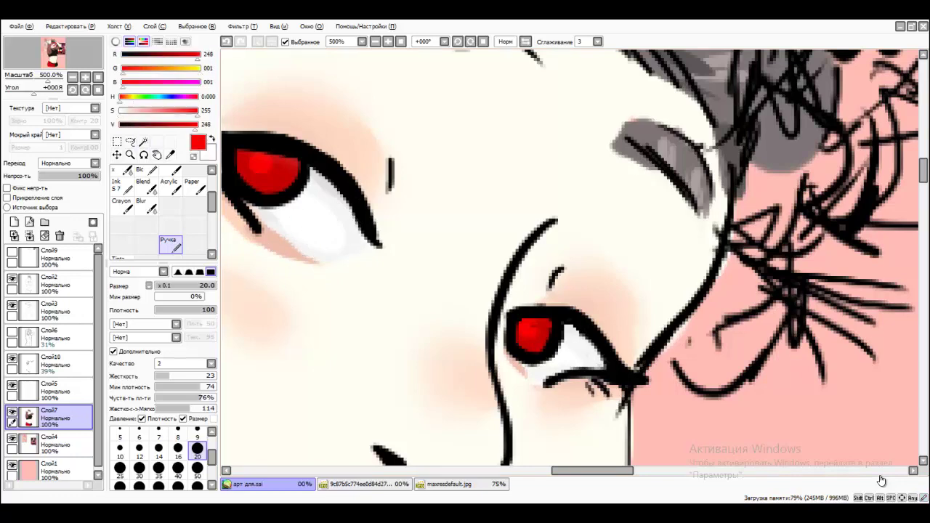
scroll(431, 114, down, 5)
key(alt+f)
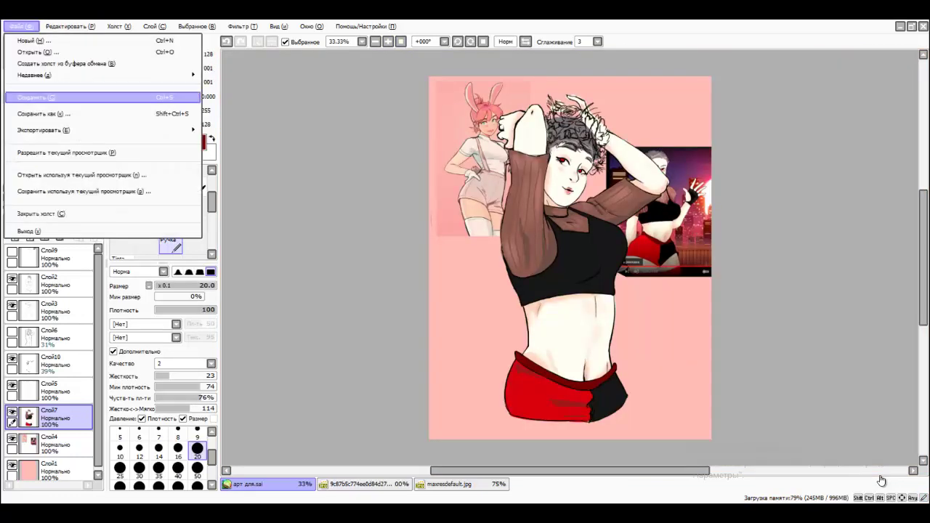
key(Escape)
- Hide layer Слой5 and cover the brown overflow along the bent arm's sleeve edge with skin colour on layer Слой7
key(space)
scroll(621, 196, up, 4)
scroll(536, 257, up, 2)
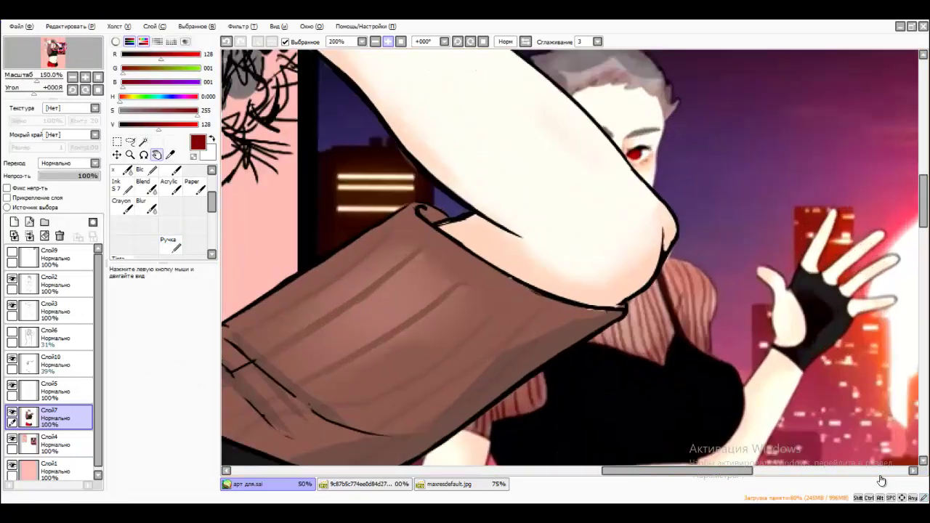
key(n)
key(e)
click(50, 391)
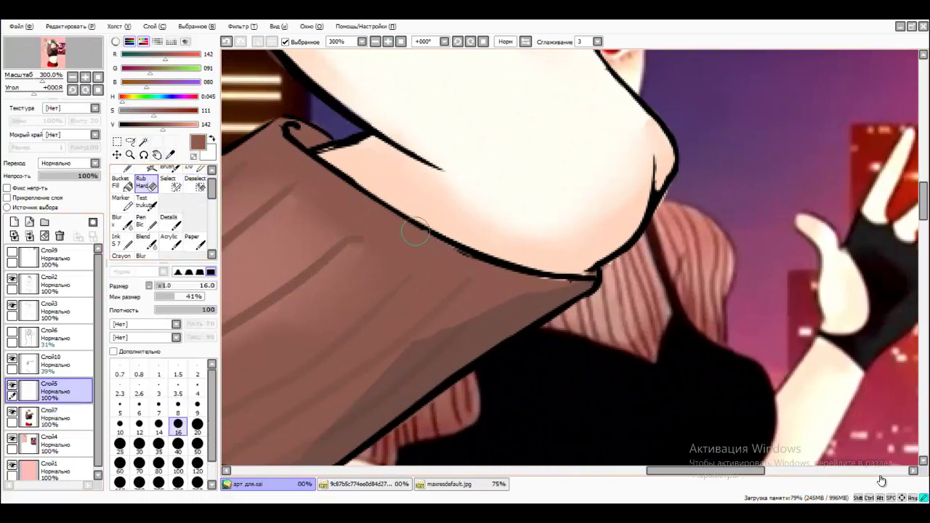
drag(407, 191, 585, 263)
alt+click(515, 174)
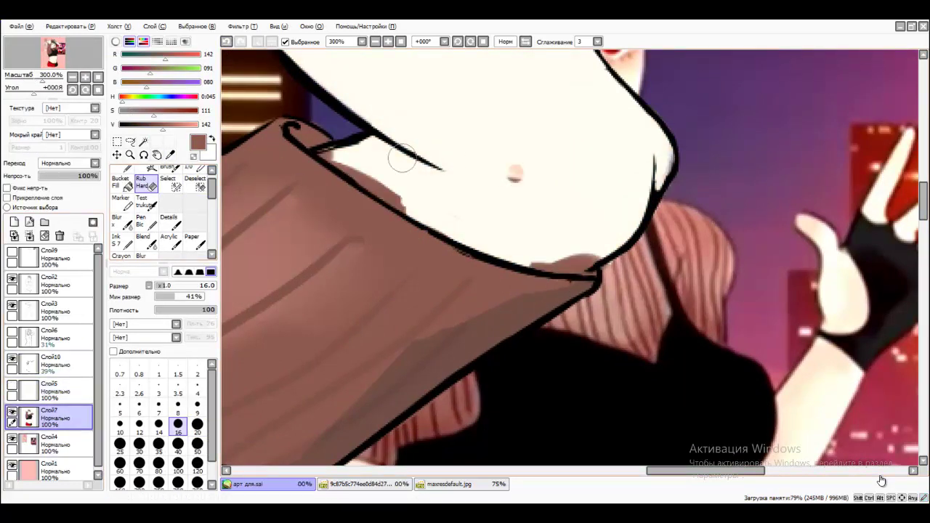
key(n)
drag(469, 212, 589, 262)
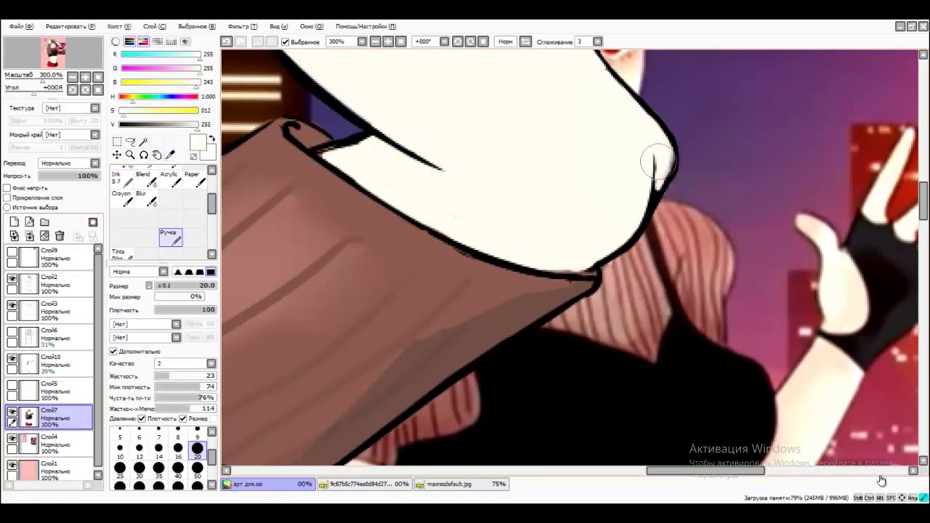
drag(654, 123, 657, 178)
- Show layer Слой5 again and erase the colour spilling outside the bent elbow and the temple with the size 16 hard eraser
alt+click(508, 218)
key(s)
key(e)
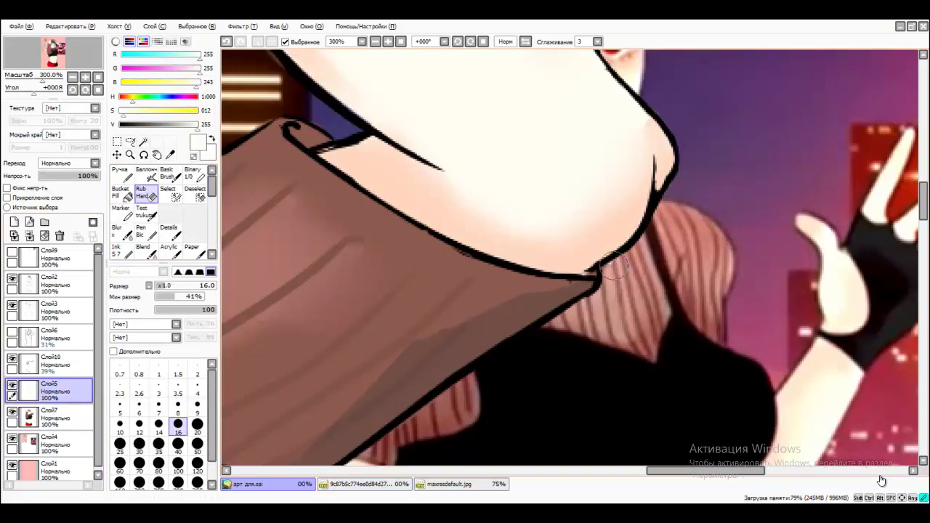
drag(233, 146, 734, 280)
alt+click(445, 256)
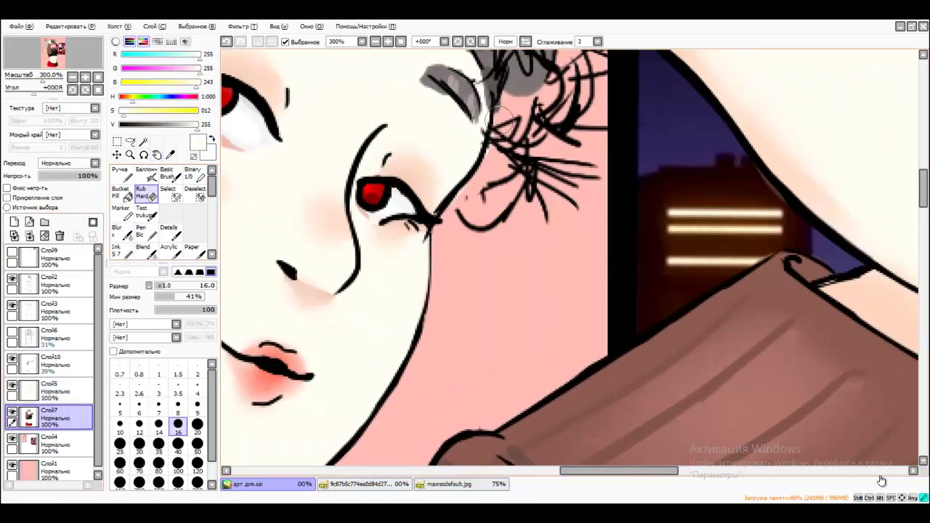
drag(500, 112, 438, 210)
key(n)
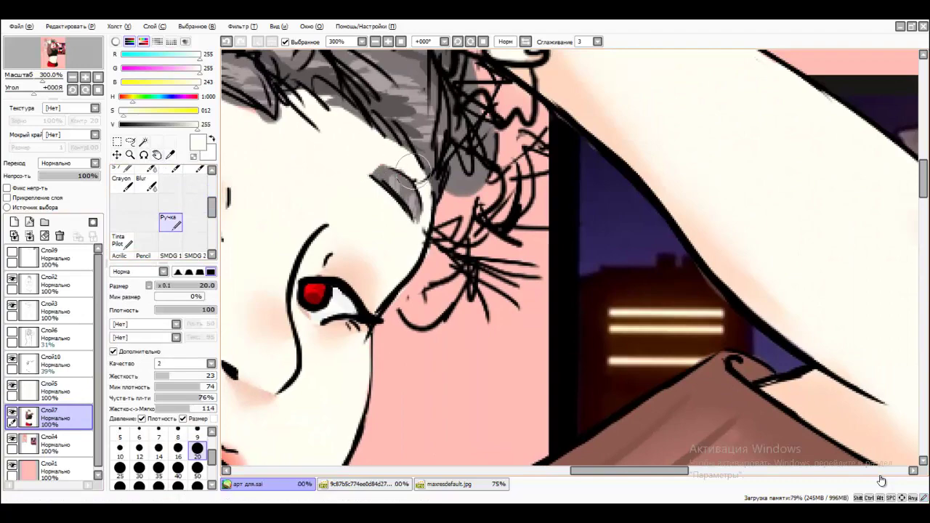
- Erase the stray lines at the vertical arm's sleeve edge on layer Слой3 and fill the gap with skin colour on layer Слой7
scroll(396, 146, down, 2)
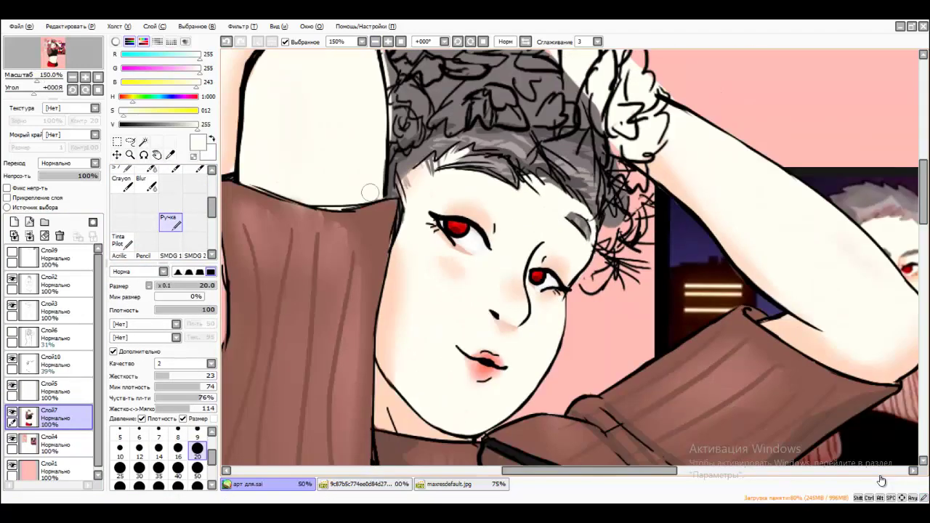
scroll(370, 192, down, 2)
scroll(325, 240, up, 4)
alt+click(325, 239)
key(e)
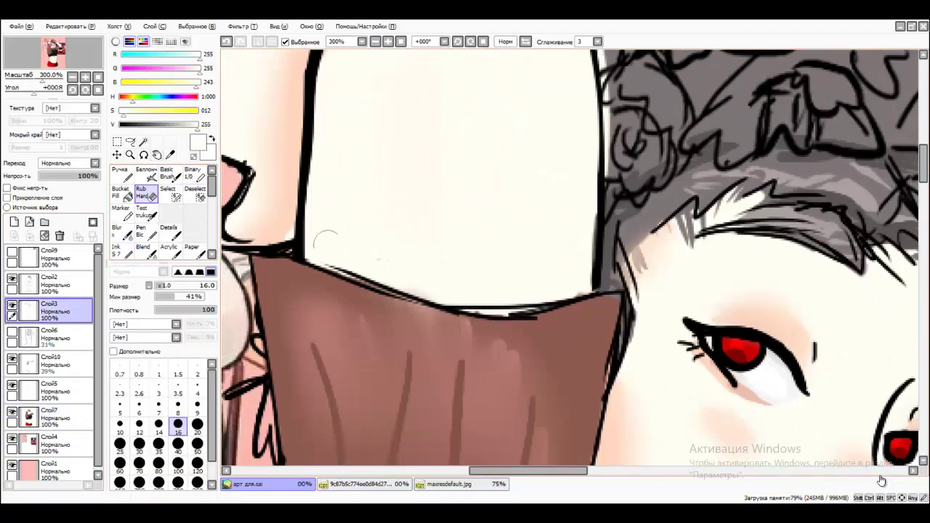
ctrl+click(404, 285)
key(n)
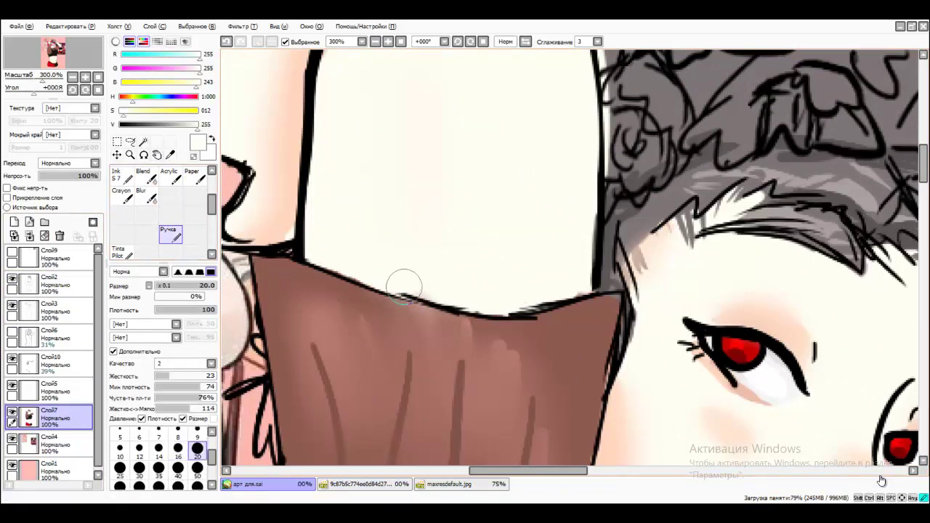
- Paint a peach shadow on the skin along the vertical arm's sleeve edge on layer Слой5 and blend it with the size 50 blur brush
alt+click(420, 248)
ctrl+click(313, 234)
drag(309, 242, 508, 312)
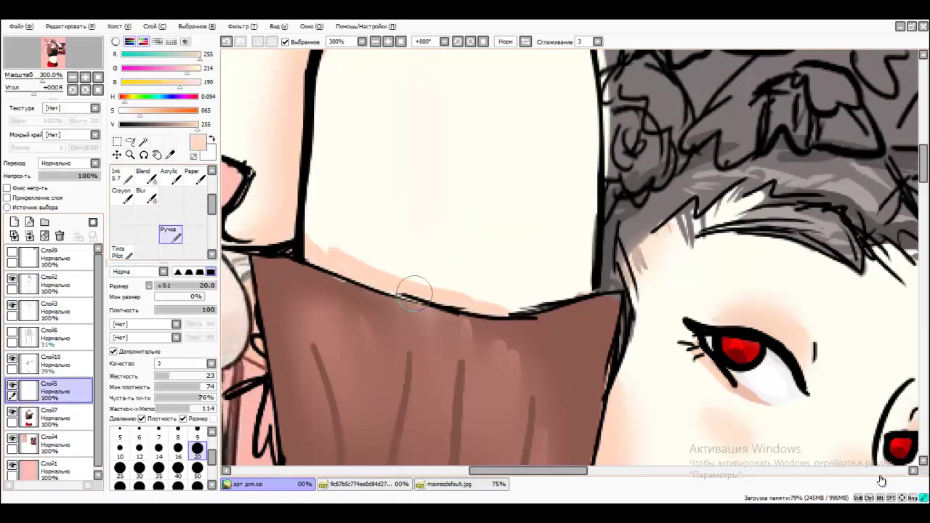
key(b)
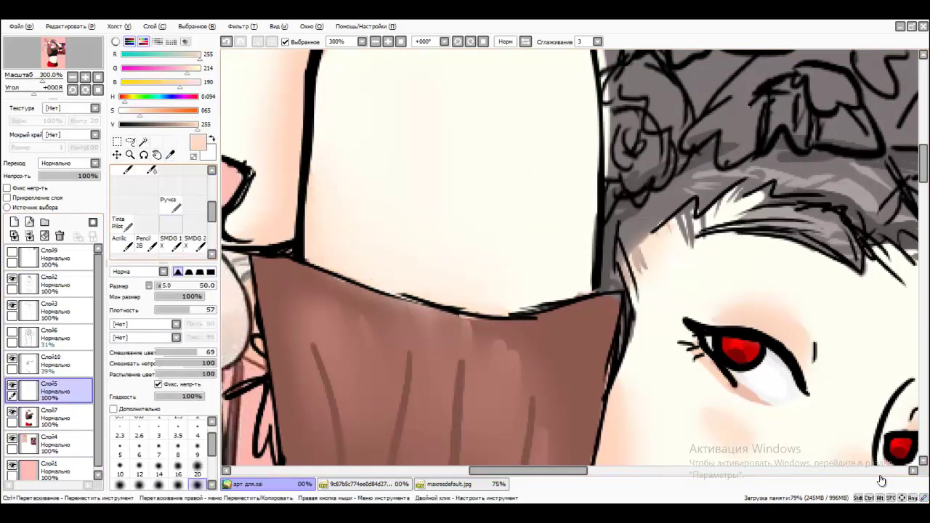
- Soften the dark fold shadow on the large sleeve with the blur brush on layer Слой10
key(Home)
scroll(385, 393, up, 4)
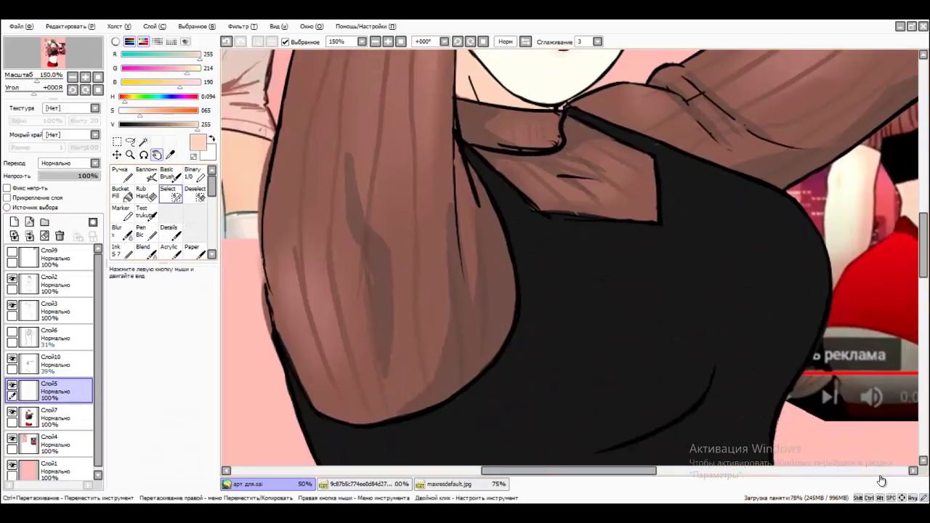
ctrl+click(386, 393)
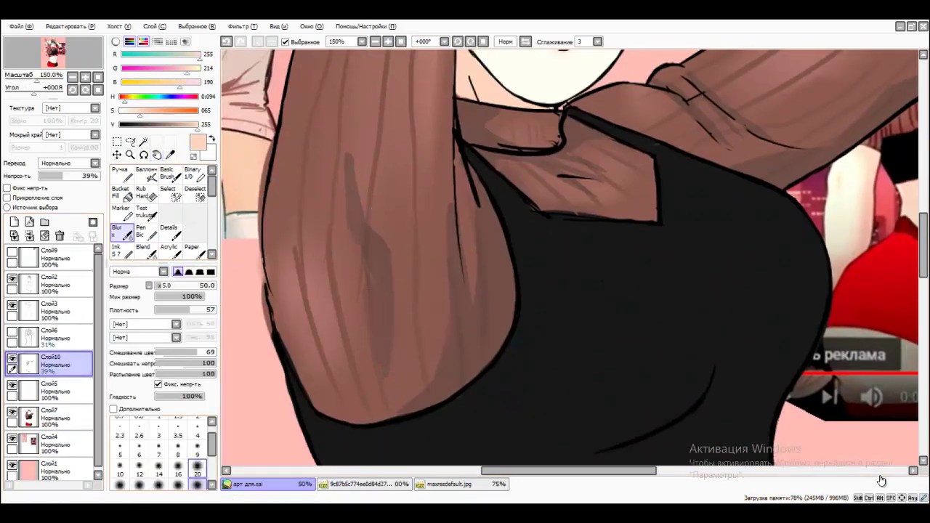
click(197, 450)
key(Home)
key(space)
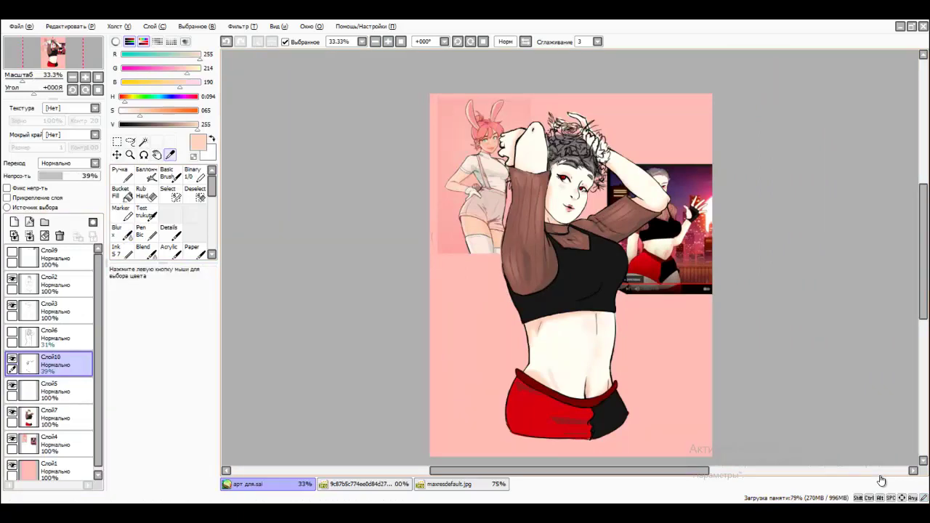
- Select layer Слой9 with the flower reference picture and make it visible
scroll(320, 80, up, 1)
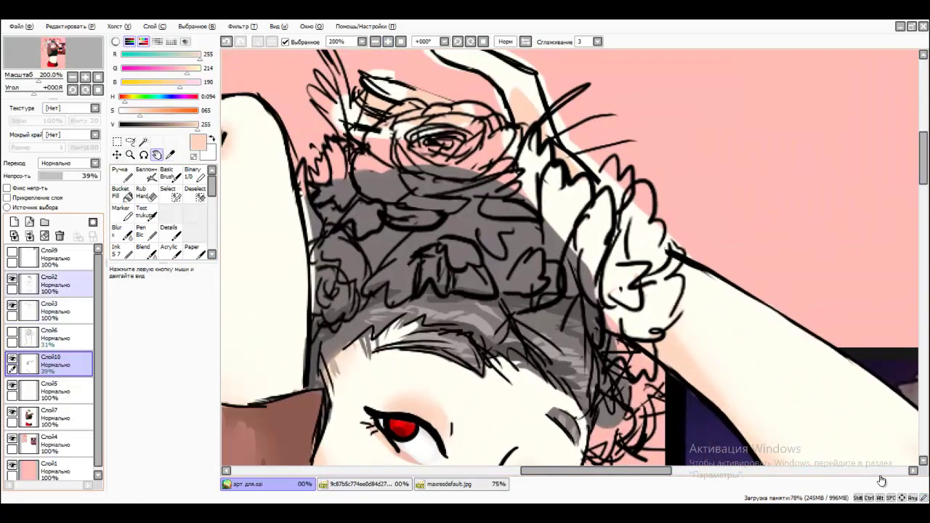
click(51, 258)
click(144, 193)
scroll(465, 218, up, 2)
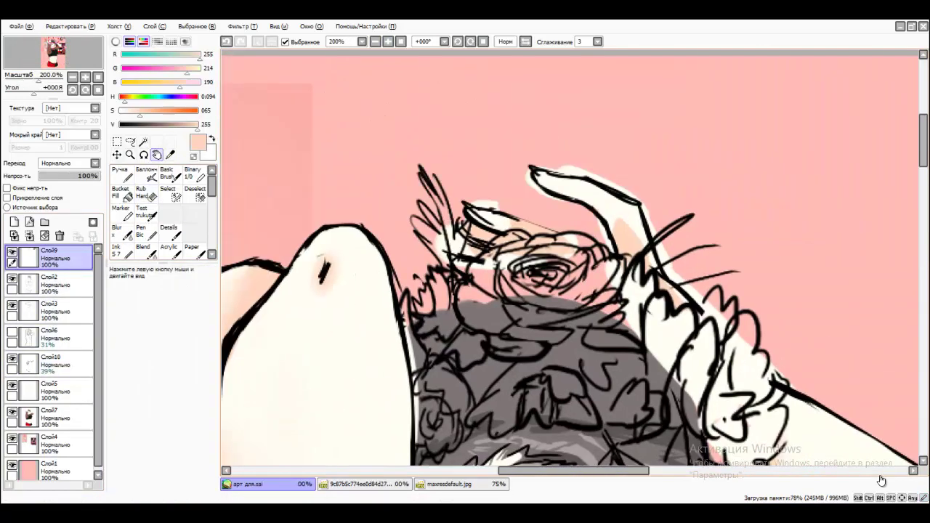
- Erase the skin colour outside the raised hand's finger outlines on layer Слой7 with the size 9 hard eraser
click(51, 418)
click(197, 413)
mouse_move(439, 133)
mouse_down()
mouse_move(541, 154)
mouse_move(625, 233)
mouse_move(654, 280)
mouse_up()
mouse_move(529, 146)
mouse_down()
mouse_move(618, 195)
mouse_move(665, 312)
mouse_up()
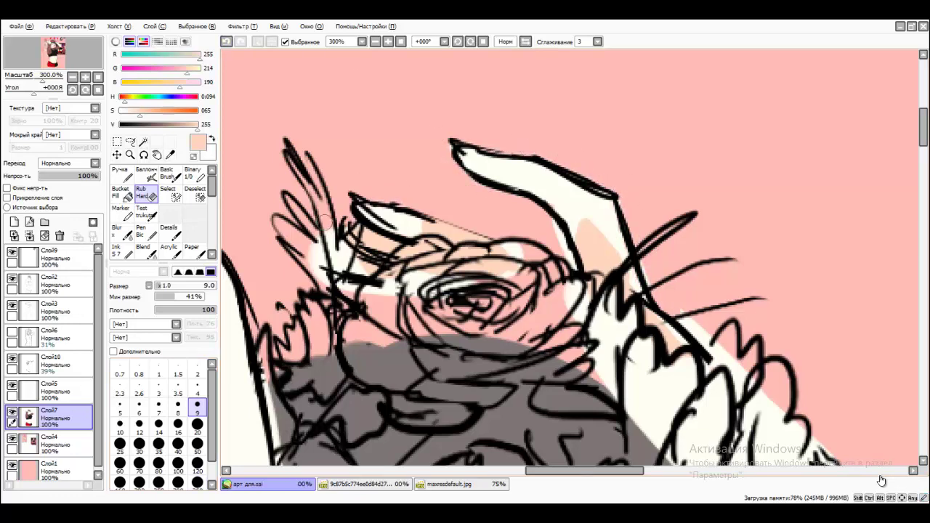
drag(309, 218, 353, 272)
drag(520, 236, 712, 342)
scroll(855, 203, right, 5)
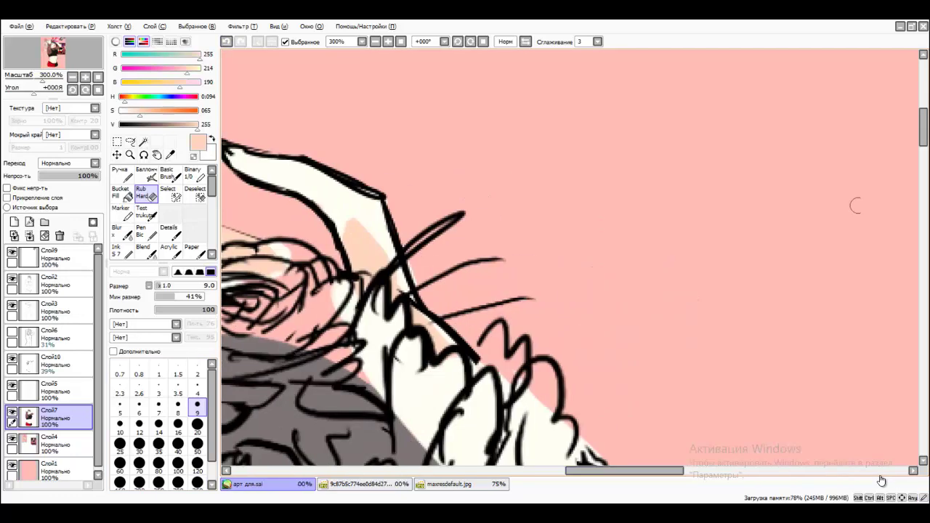
- Group the colouring layers Слой5, Слой7 and Слой10 in a new layer folder
scroll(855, 204, down, 5)
scroll(240, 162, down, 2)
drag(240, 163, 319, 177)
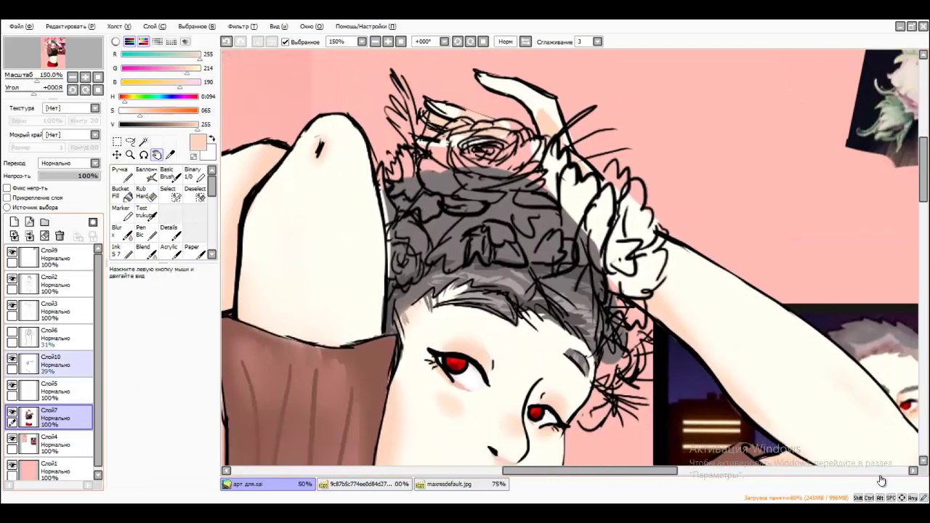
click(44, 222)
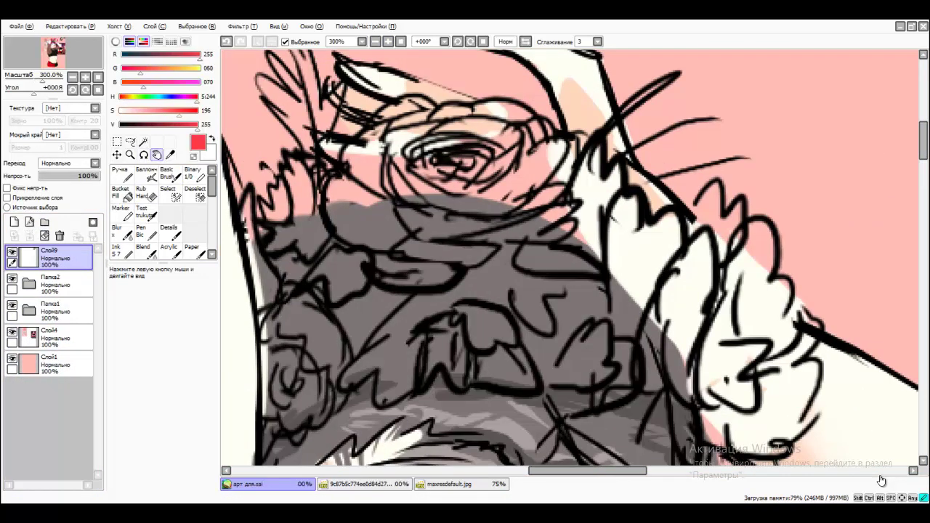
- Undo the second folder holding the line layers and keep only Папка1 with the colouring layers
key(ctrl+z)
key(ctrl+z)
key(ctrl+z)
key(ctrl+z)
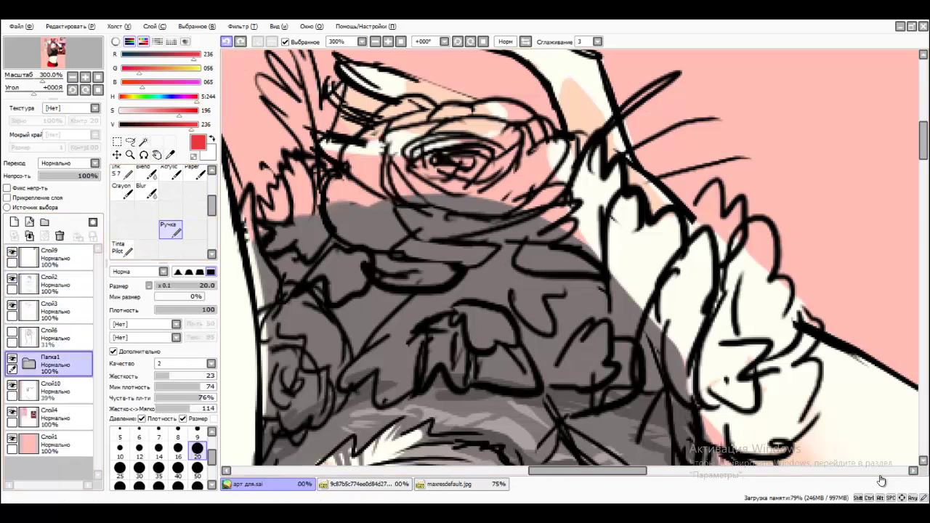
key(ctrl+y)
key(ctrl+y)
key(ctrl+y)
key(ctrl+y)
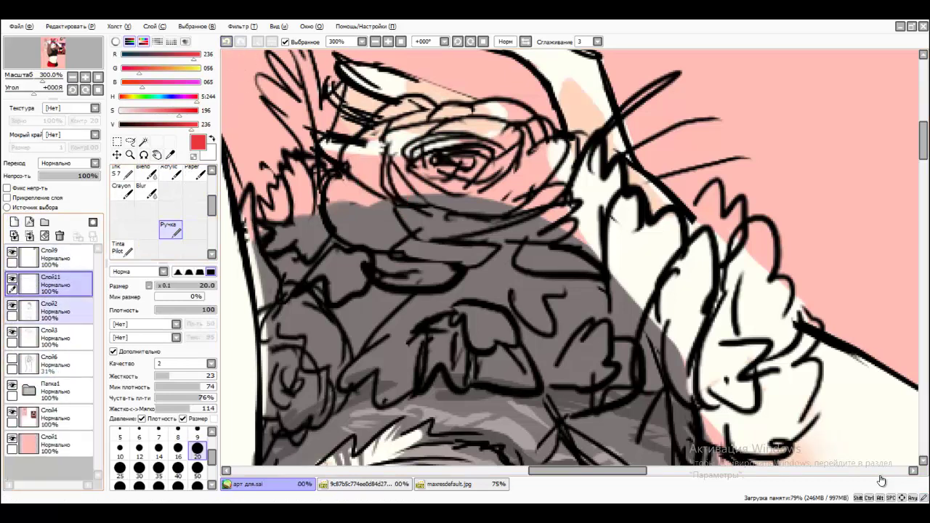
- Fill the large rose of the wreath with red on new layer Слой11 below line layer Слой2, using the size 20 pen
mouse_move(371, 218)
mouse_down()
mouse_move(396, 145)
mouse_move(425, 117)
mouse_move(436, 269)
mouse_move(539, 195)
mouse_move(465, 109)
mouse_move(556, 134)
mouse_up()
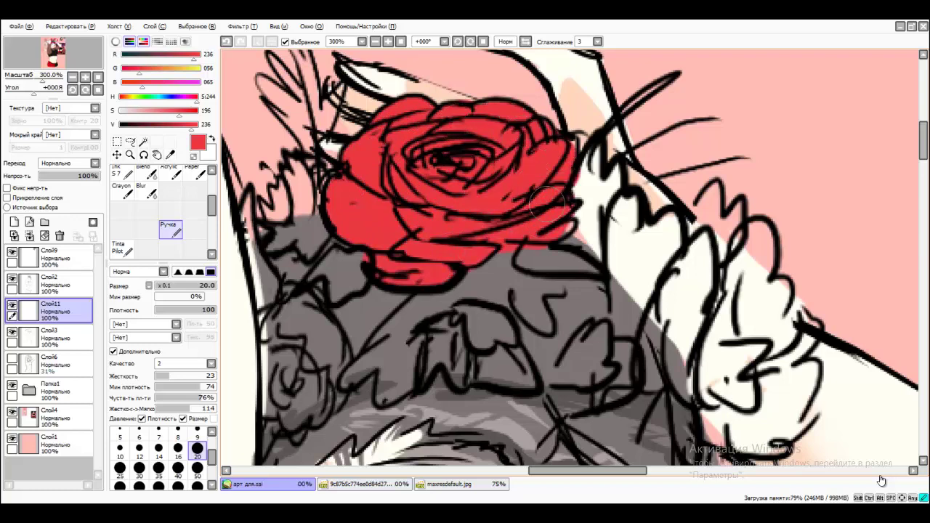
scroll(560, 152, down, 3)
key(ctrl+plus)
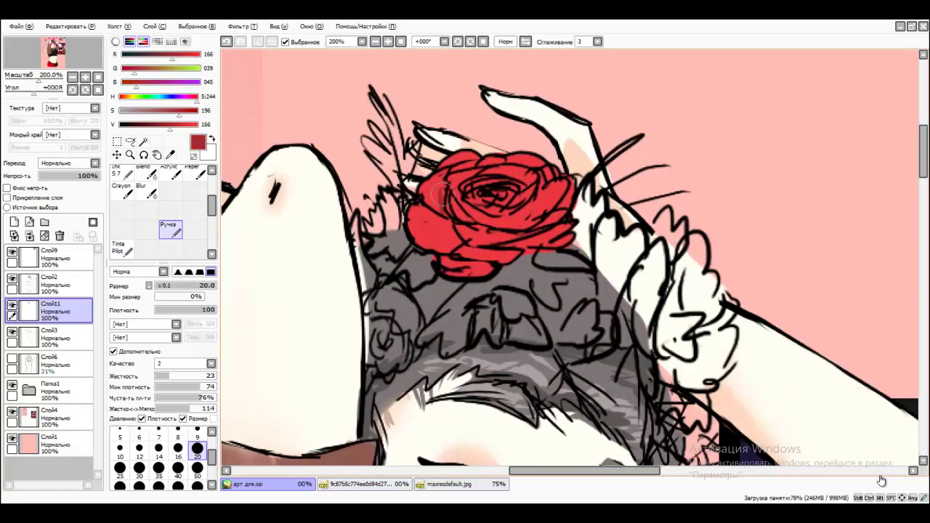
- Paint dark red shadows and light pink highlights on the large rose's petals on layer Слой11
drag(441, 193, 467, 220)
mouse_move(490, 160)
mouse_down()
mouse_move(538, 204)
mouse_move(492, 241)
mouse_move(521, 246)
mouse_move(491, 260)
mouse_up()
alt+click(491, 260)
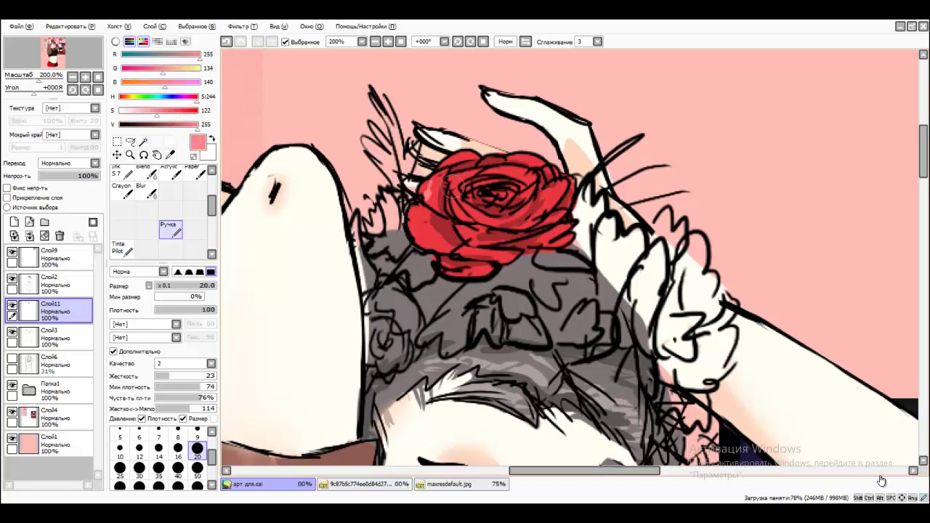
alt+click(429, 229)
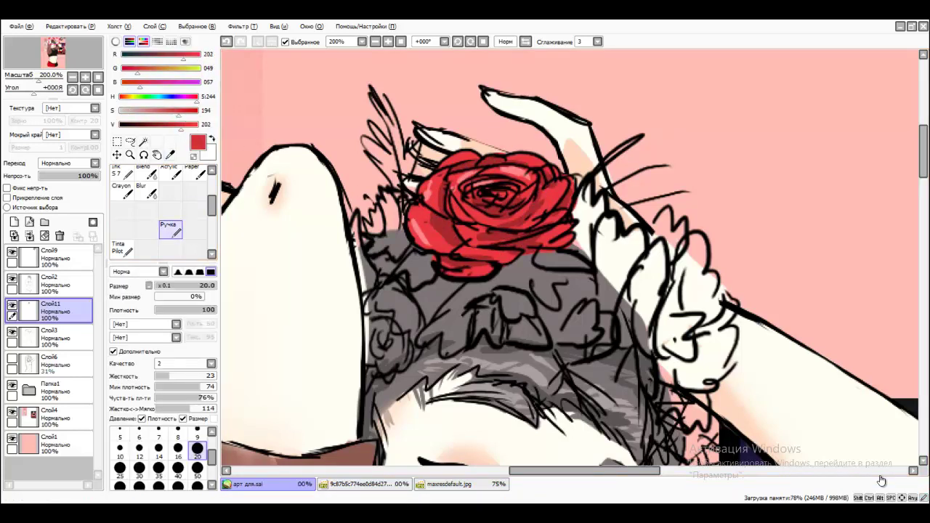
- Add medium red tones, deep dark red shadows between the petals and brighter red touches to the large rose
alt+click(426, 223)
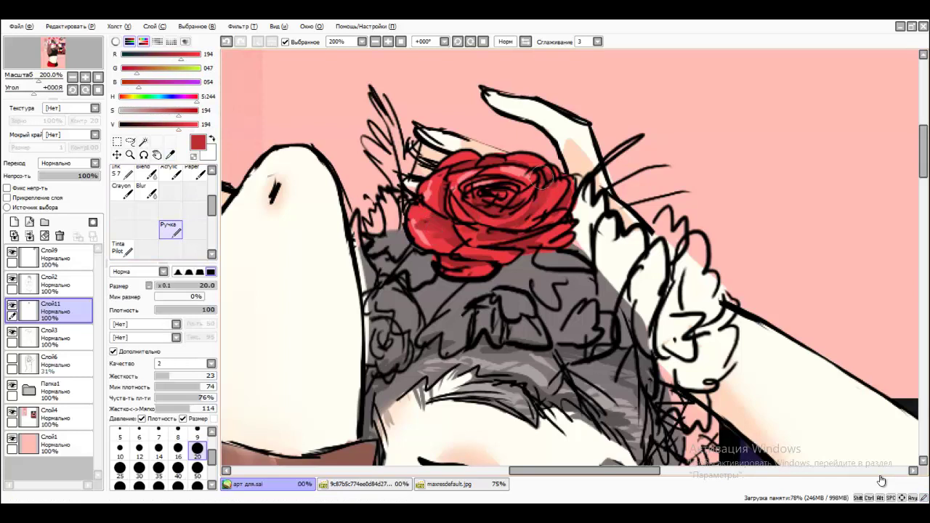
alt+click(439, 189)
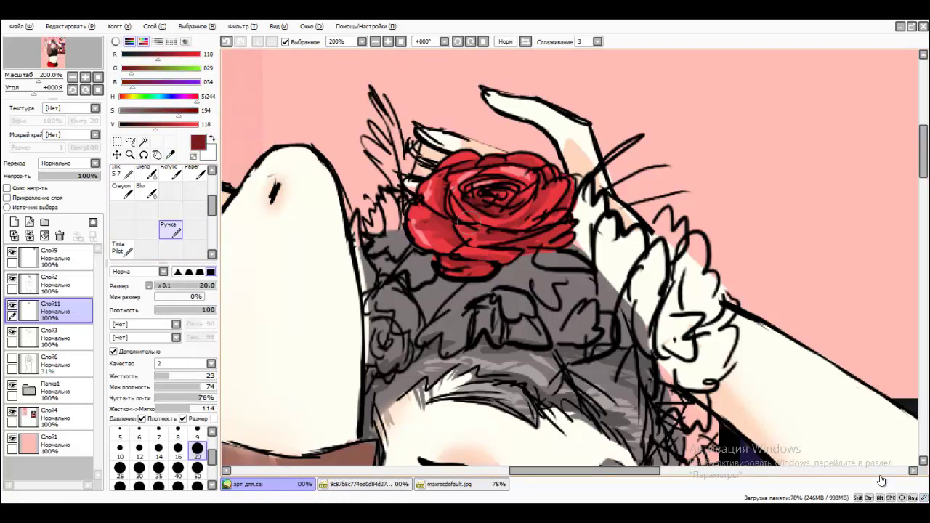
drag(513, 243, 461, 221)
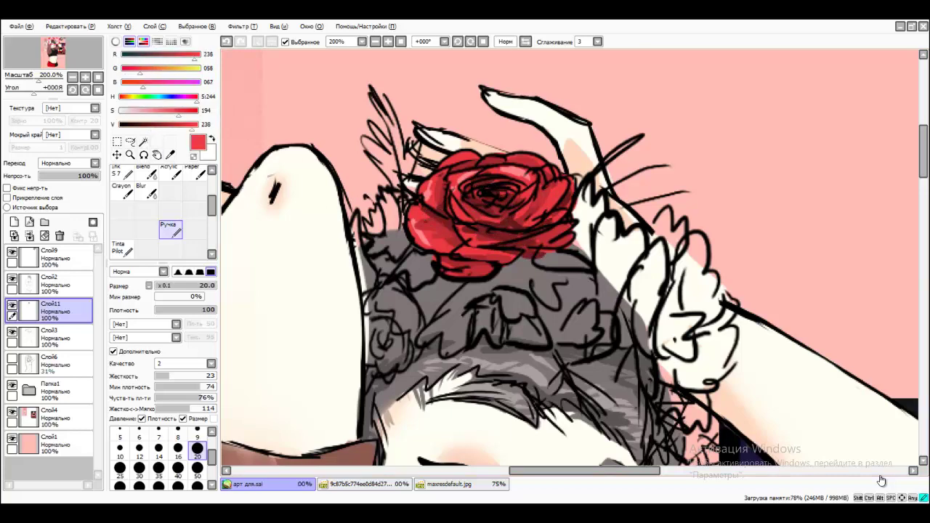
alt+click(456, 211)
scroll(465, 268, down, 3)
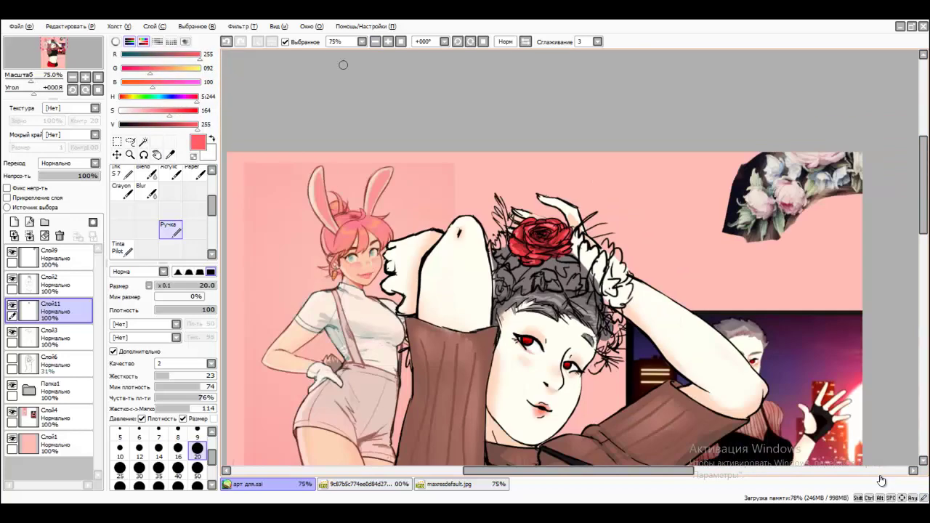
- Move the floral reference photo on layer Слой9 closer to the wreath and fill the peony by the forearm with pink on layer Слой11
scroll(465, 269, up, 2)
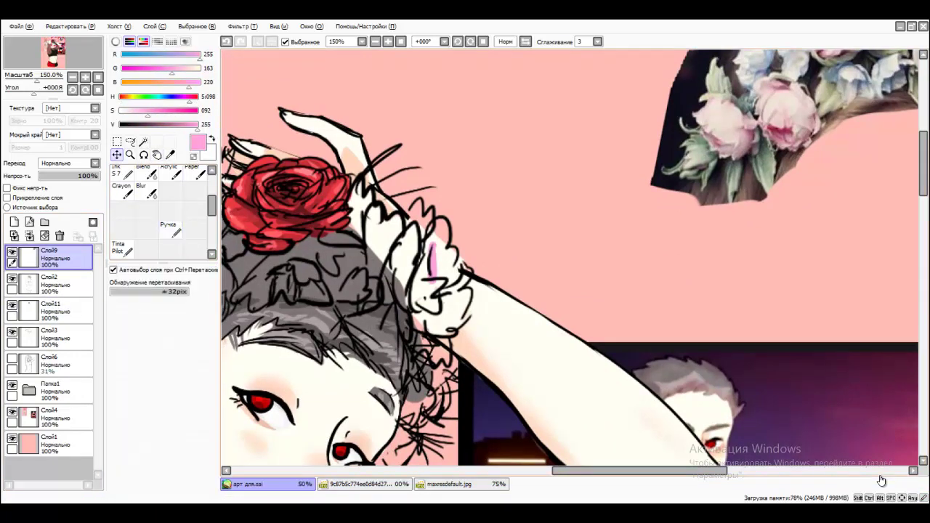
drag(727, 146, 556, 201)
key(n)
drag(430, 267, 433, 301)
mouse_move(417, 251)
mouse_down()
mouse_move(436, 317)
mouse_move(428, 356)
mouse_up()
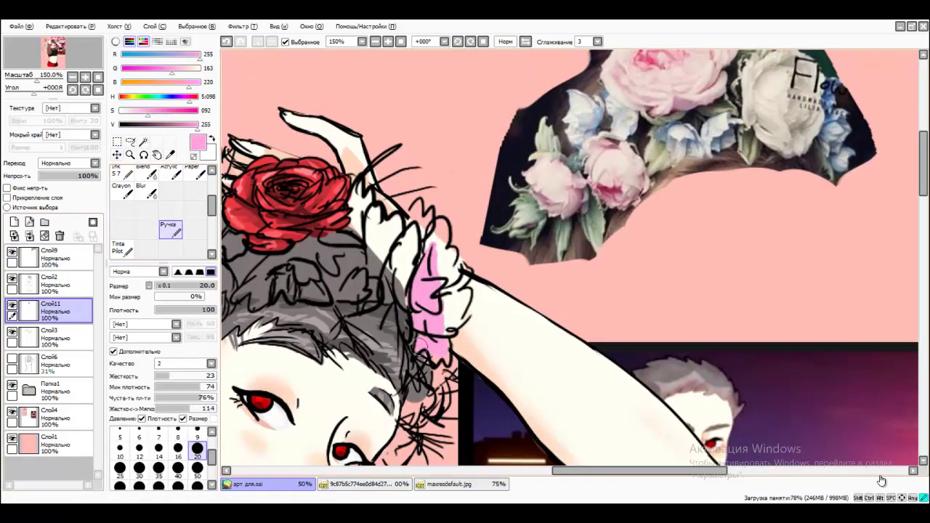
drag(443, 289, 456, 266)
- Paint pale pink highlights and muted darker pink shadows on the petals of the pink peony
alt+click(468, 220)
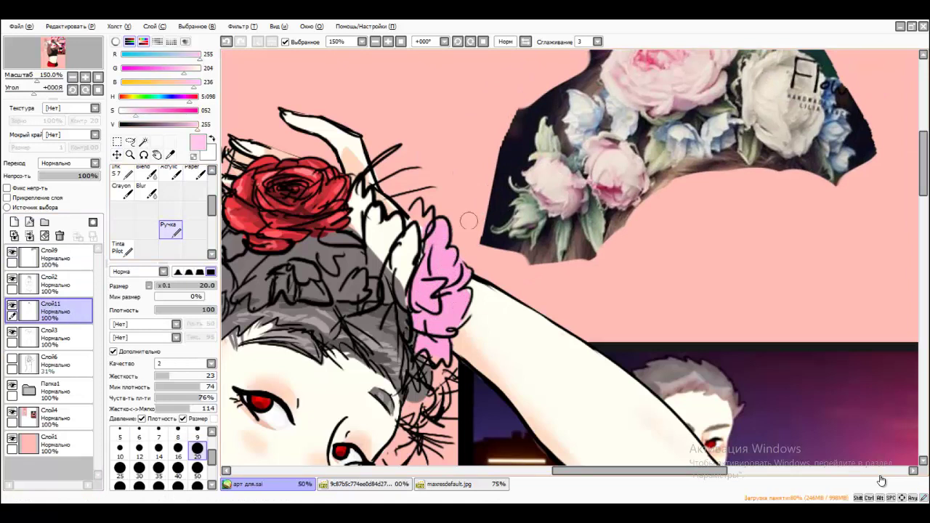
alt+click(428, 278)
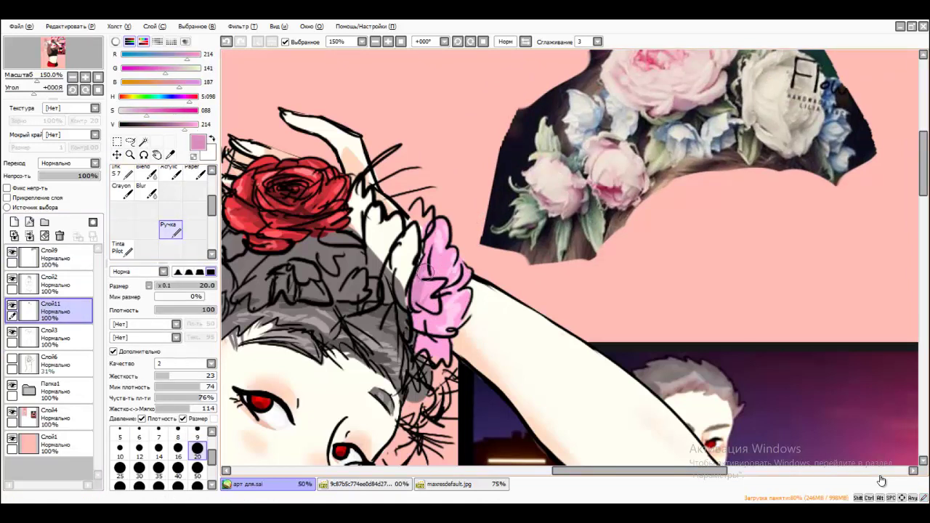
alt+click(425, 329)
alt+click(438, 266)
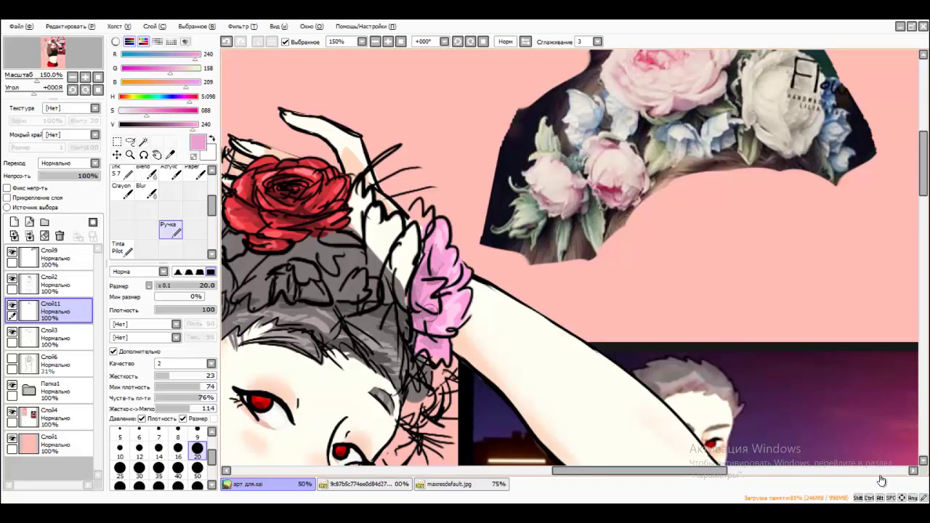
alt+click(437, 233)
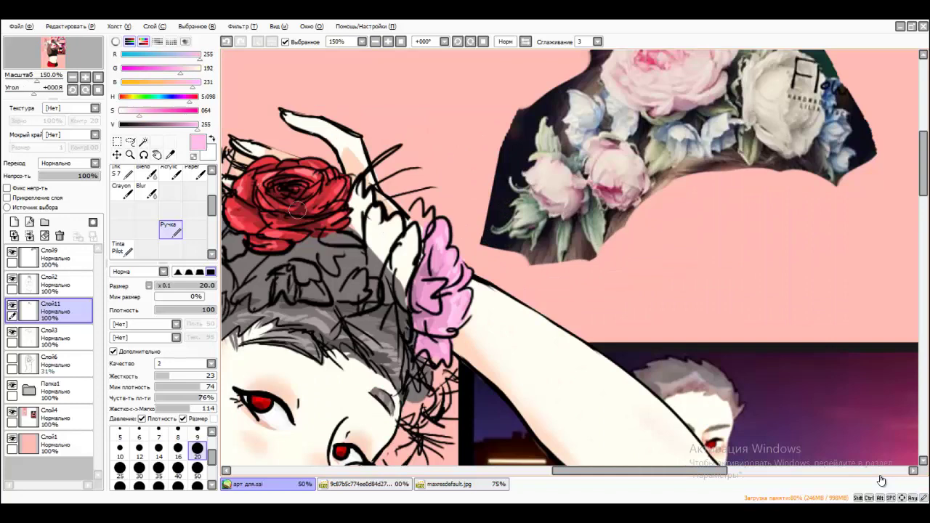
- Fill the leaf beside the peony with grey-green and the leaves under the red rose with a richer green
key(alt)
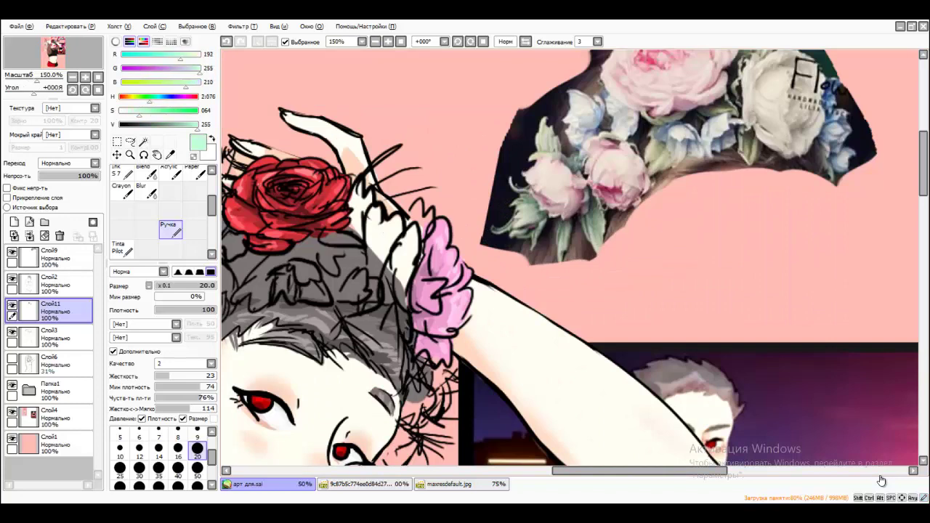
alt+click(425, 226)
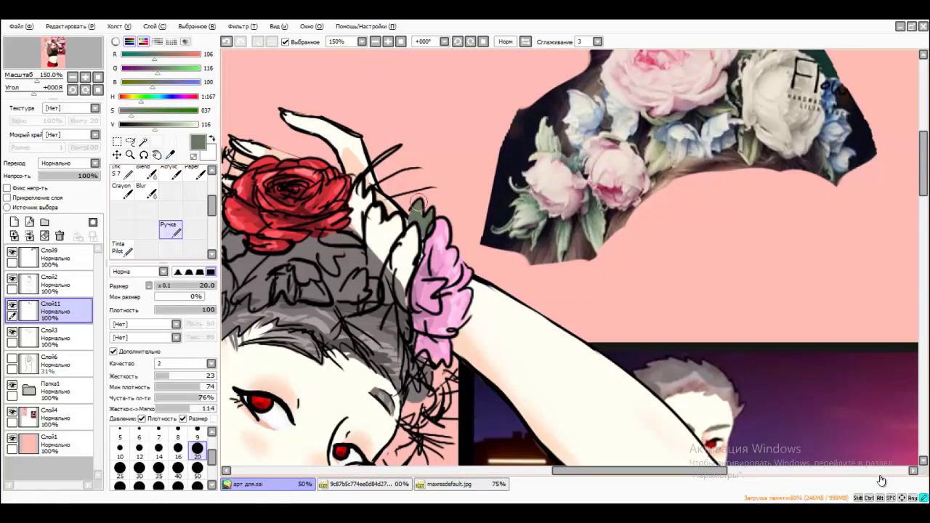
drag(291, 218, 502, 225)
scroll(332, 209, up, 2)
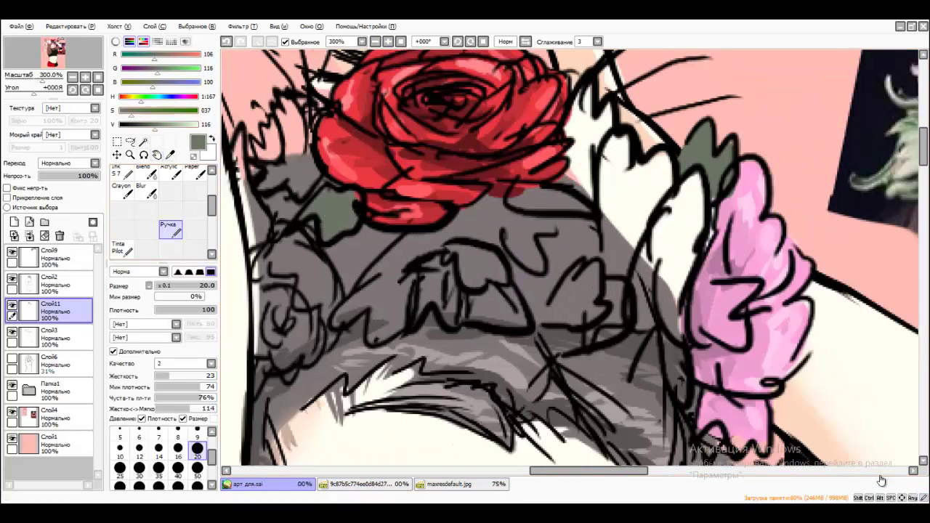
mouse_move(332, 209)
mouse_down()
mouse_move(475, 257)
mouse_move(511, 221)
mouse_move(488, 201)
mouse_move(379, 249)
mouse_move(291, 207)
mouse_up()
drag(560, 312, 575, 275)
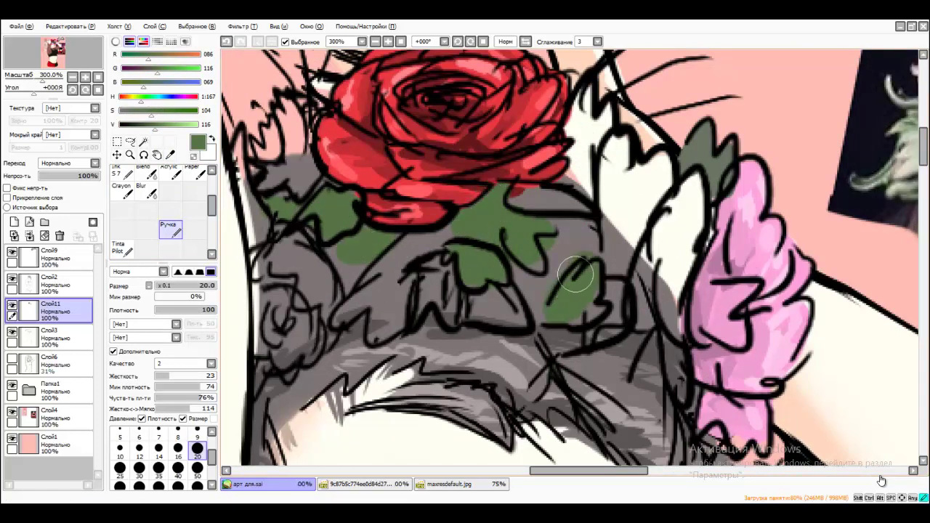
- Paint the wreath's thin twigs, the large leaves beside the peony and the leaves near the temple in green
scroll(574, 265, down, 2)
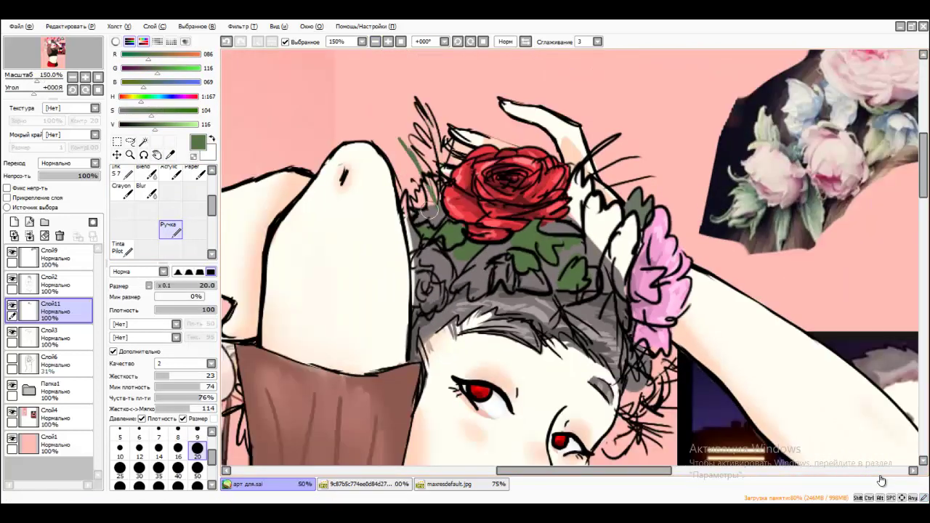
drag(585, 156, 624, 137)
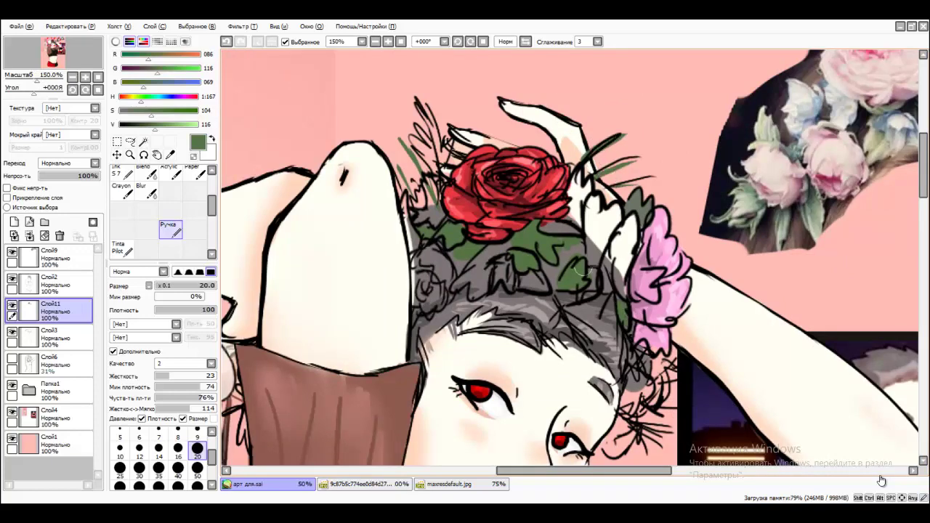
drag(581, 269, 385, 128)
key(space)
drag(399, 313, 404, 258)
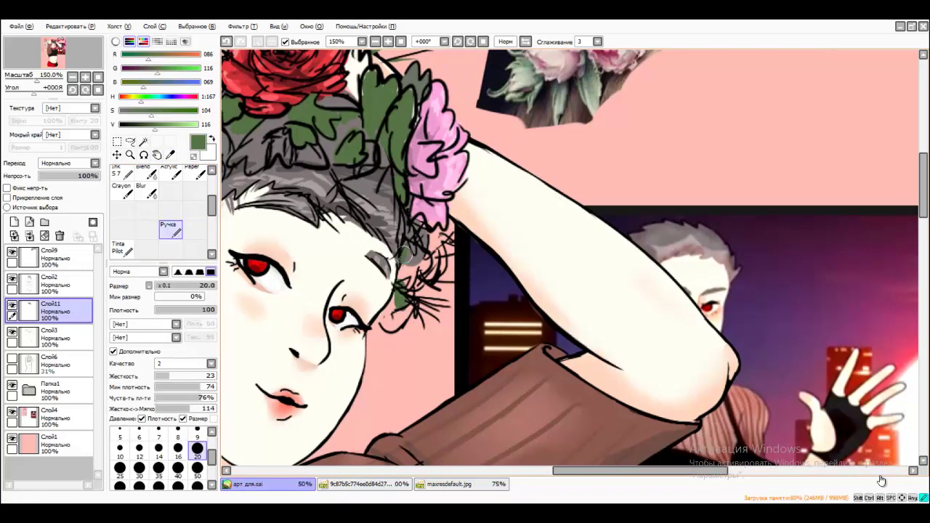
key(space)
drag(407, 290, 564, 294)
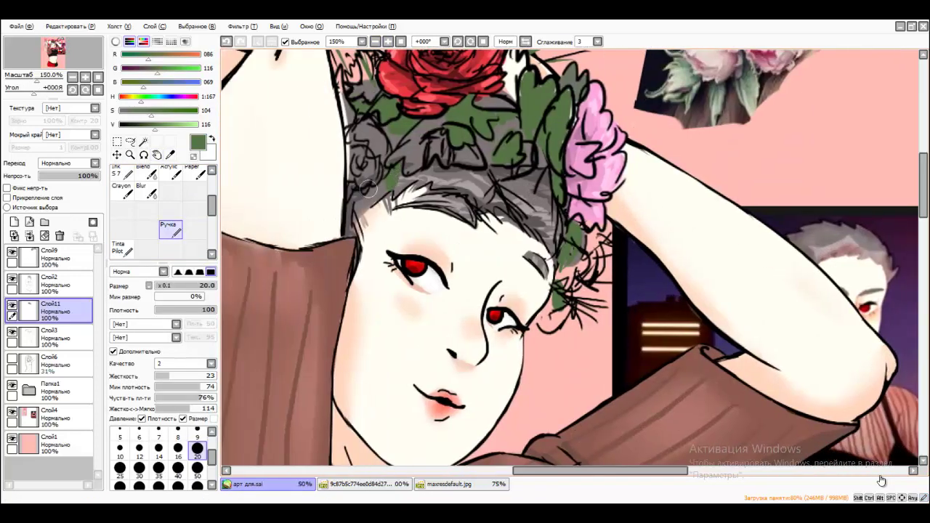
- Shade the wreath's green leaves with dark green
alt+click(385, 174)
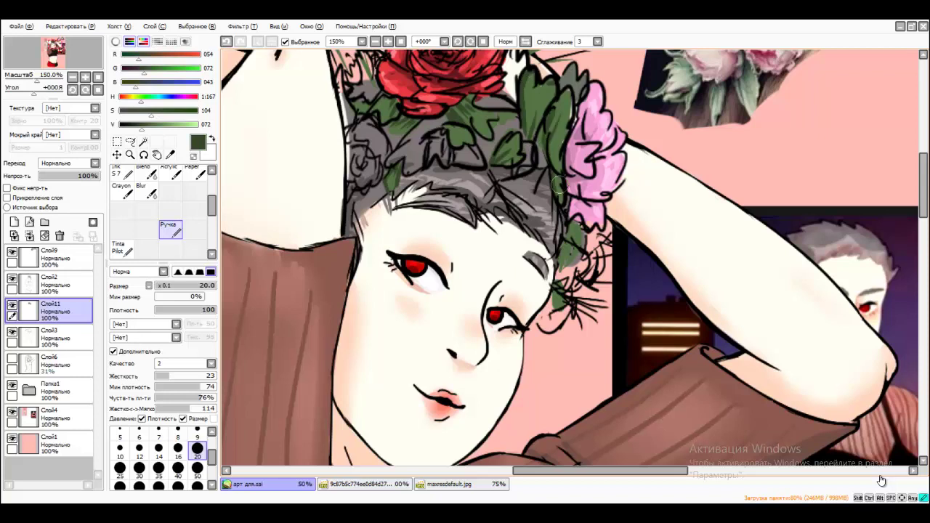
drag(563, 280, 552, 305)
alt+click(408, 114)
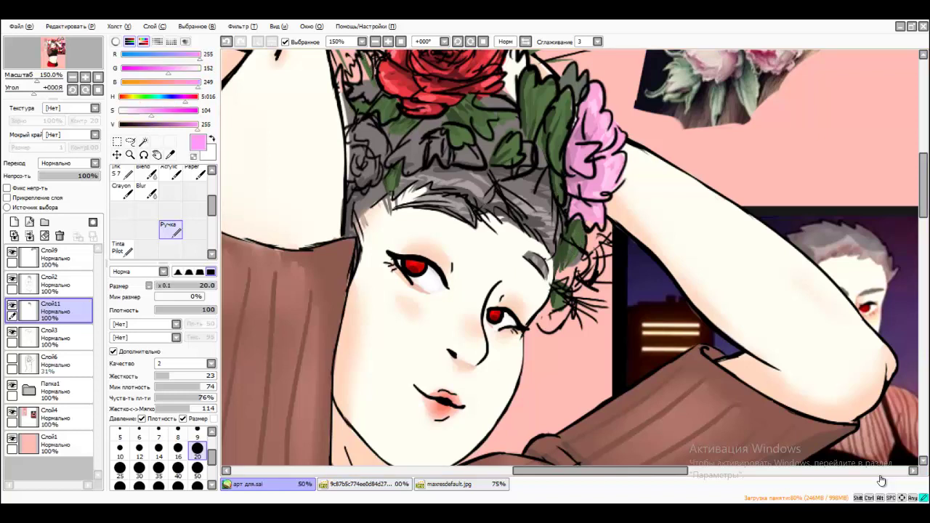
- Fill the small rose beside the raised arm with pale lilac, then add grey-lilac shadows and pink tones to its petals
drag(378, 149, 389, 166)
mouse_move(356, 131)
mouse_down()
mouse_move(376, 143)
mouse_move(362, 134)
mouse_move(375, 182)
mouse_up()
alt+click(350, 175)
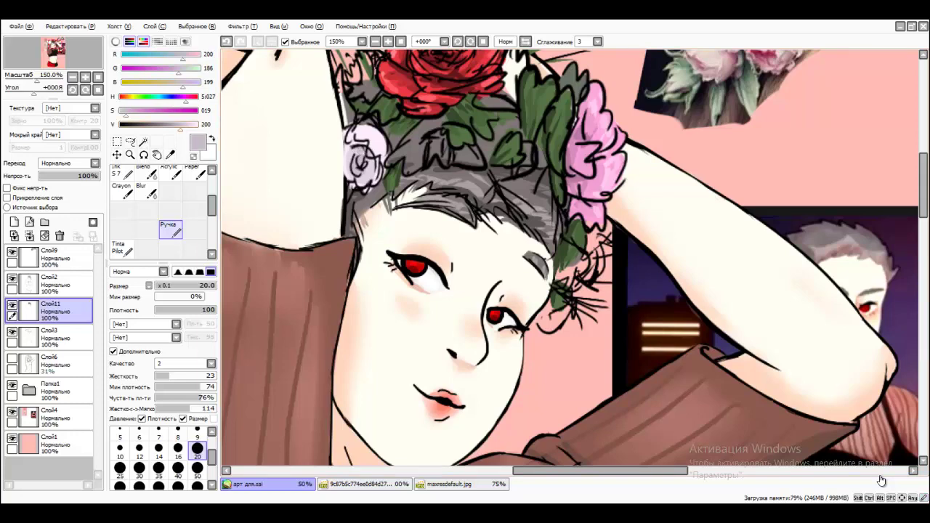
alt+click(385, 150)
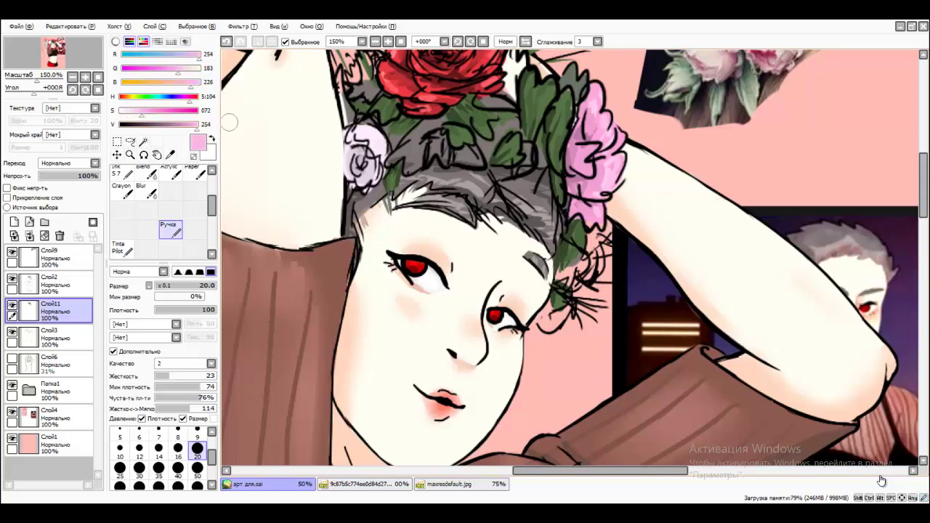
alt+click(361, 160)
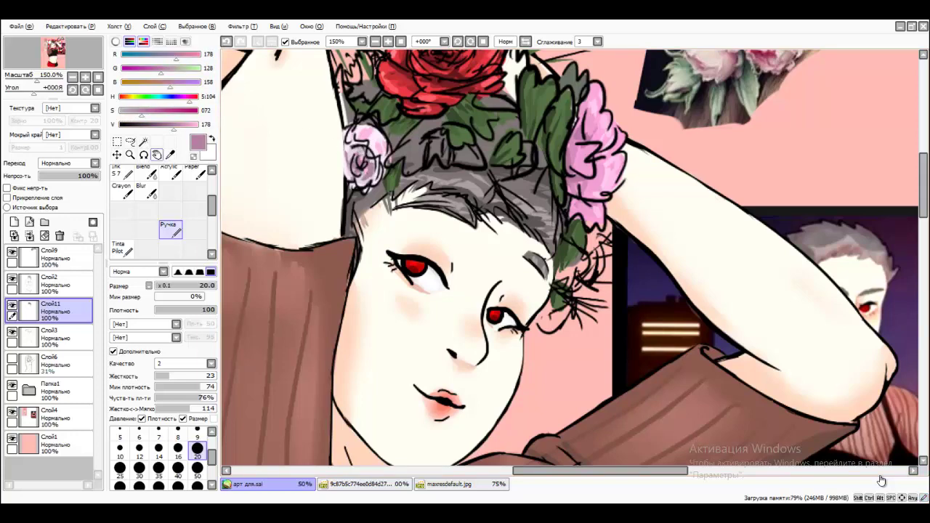
- Fill the small flowers beside the red rose, above the forehead and near the temple with light blue
drag(590, 262, 509, 284)
alt+click(509, 283)
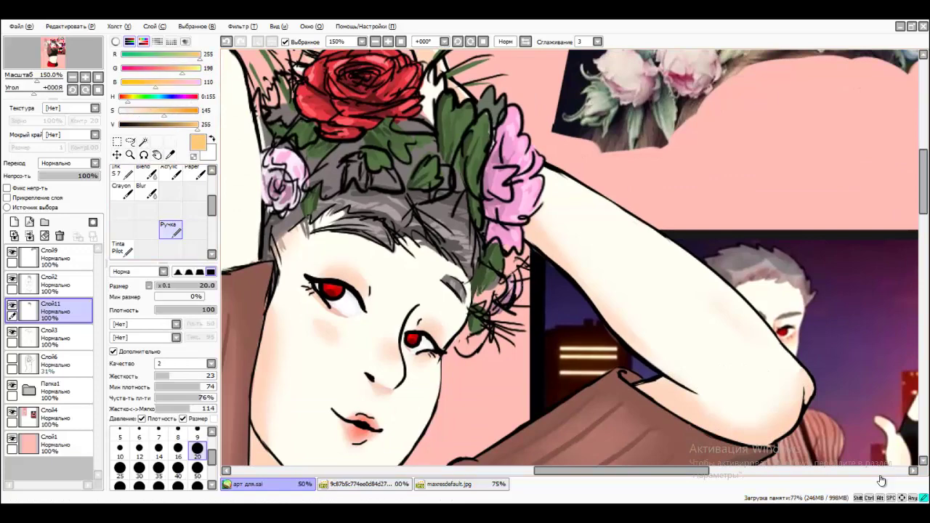
click(171, 96)
drag(340, 161, 367, 190)
drag(261, 101, 287, 122)
drag(278, 73, 294, 120)
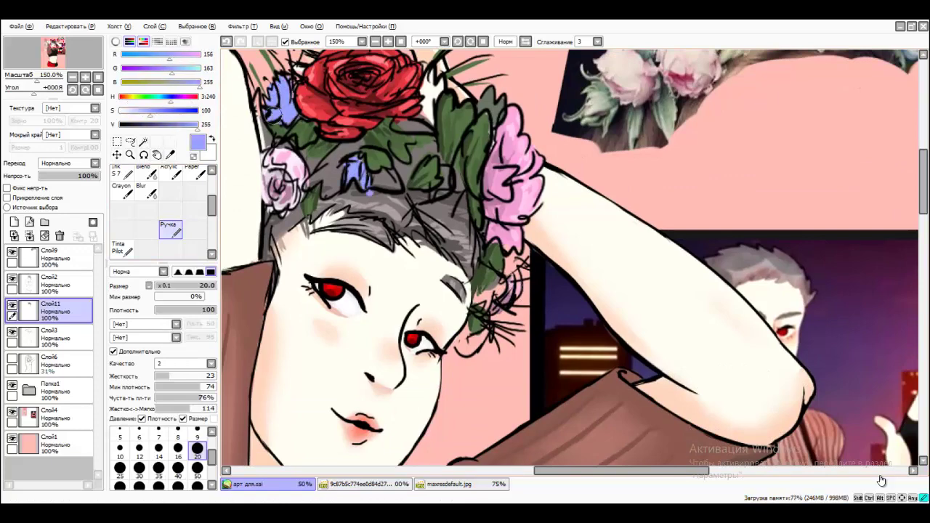
drag(512, 258, 519, 294)
drag(485, 309, 494, 321)
drag(425, 76, 436, 116)
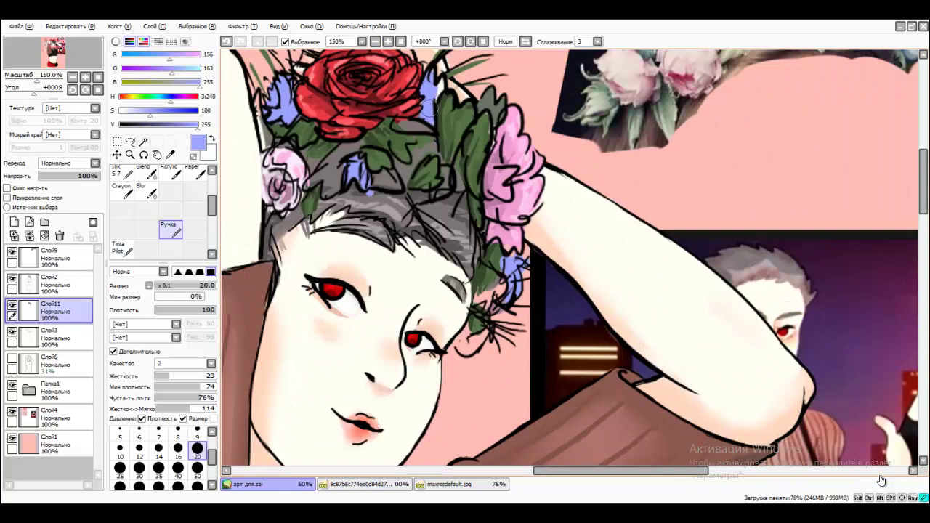
- Shade the small blue flowers with two darker blue tones and add pale blue highlights to their petals
alt+click(425, 98)
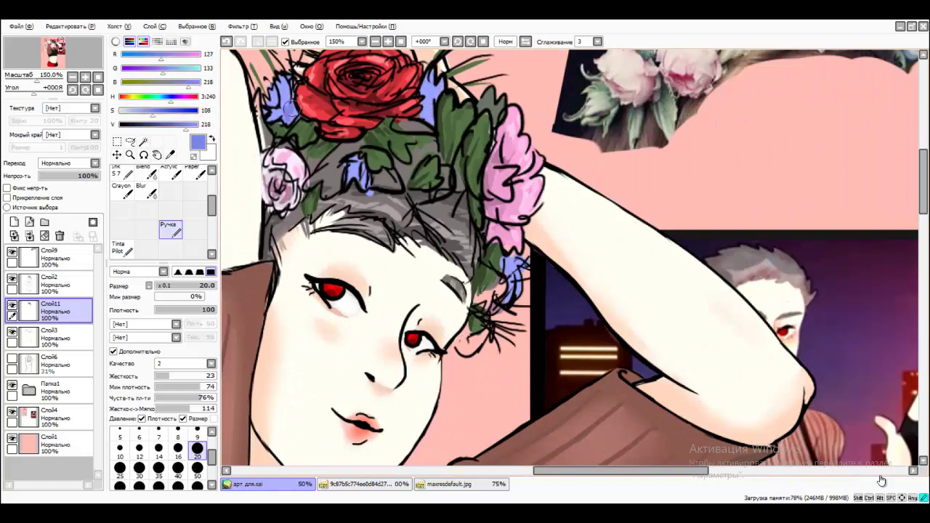
drag(289, 102, 298, 119)
drag(347, 156, 367, 193)
drag(427, 96, 435, 123)
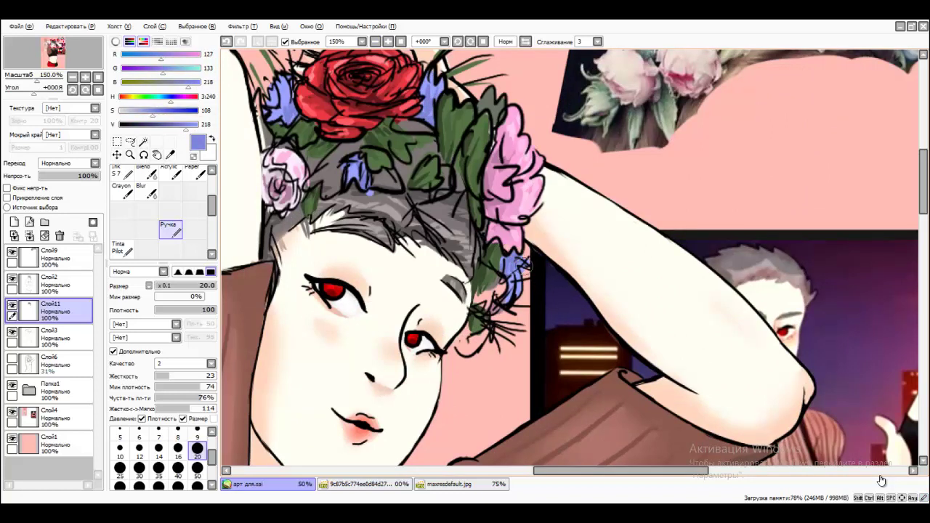
alt+click(527, 267)
drag(265, 109, 280, 125)
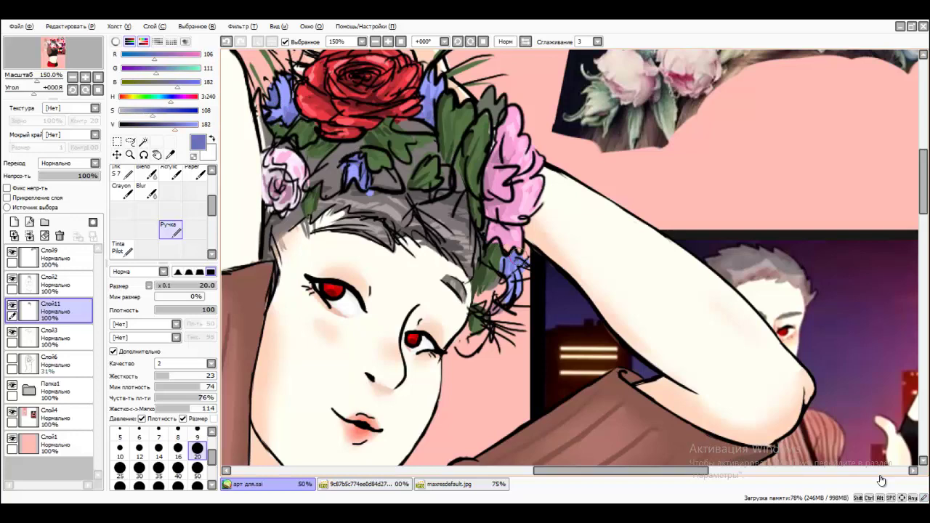
alt+click(506, 299)
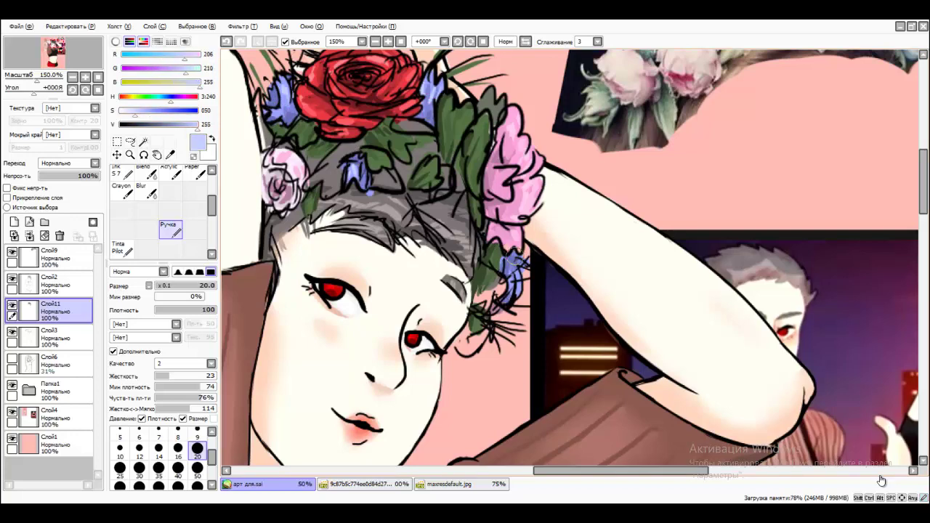
key(minus)
key(minus)
key(plus)
key(plus)
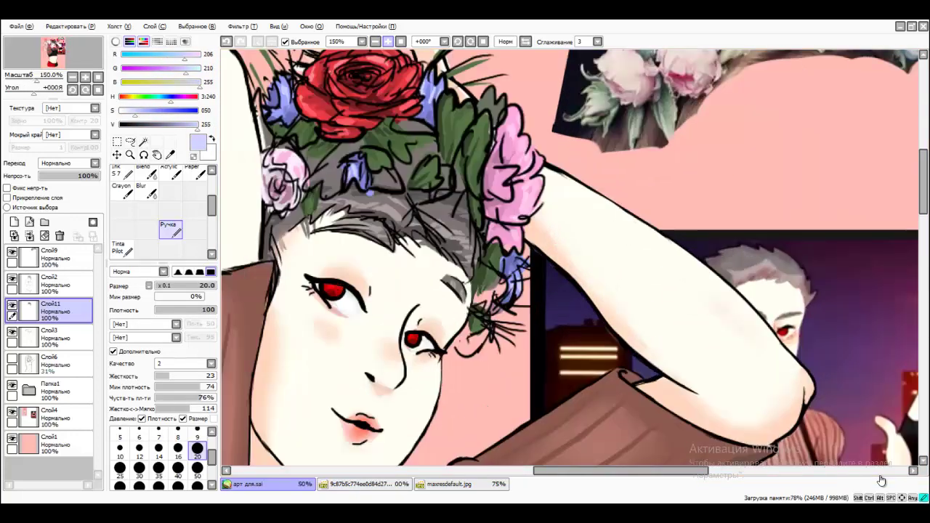
- Paint the remaining leaves around the small rose, above the forehead and at the wreath's lower end in yellow-green
alt+click(322, 135)
mouse_move(320, 191)
mouse_down()
mouse_move(351, 151)
mouse_move(332, 166)
mouse_move(377, 176)
mouse_move(416, 149)
mouse_up()
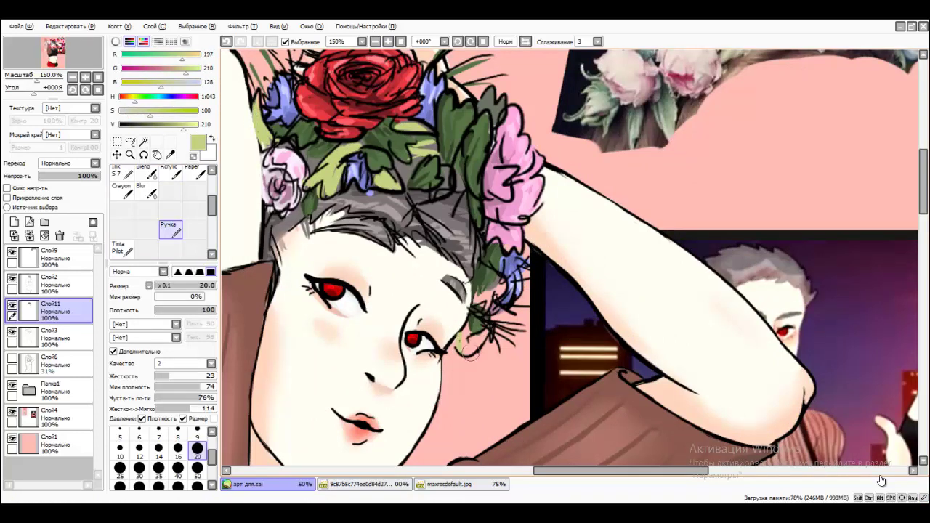
drag(471, 328, 482, 353)
- Fill the gaps between the wreath's leaves with a reddish tone, setting the colour's blue value to 80
alt+click(501, 294)
drag(458, 306, 508, 278)
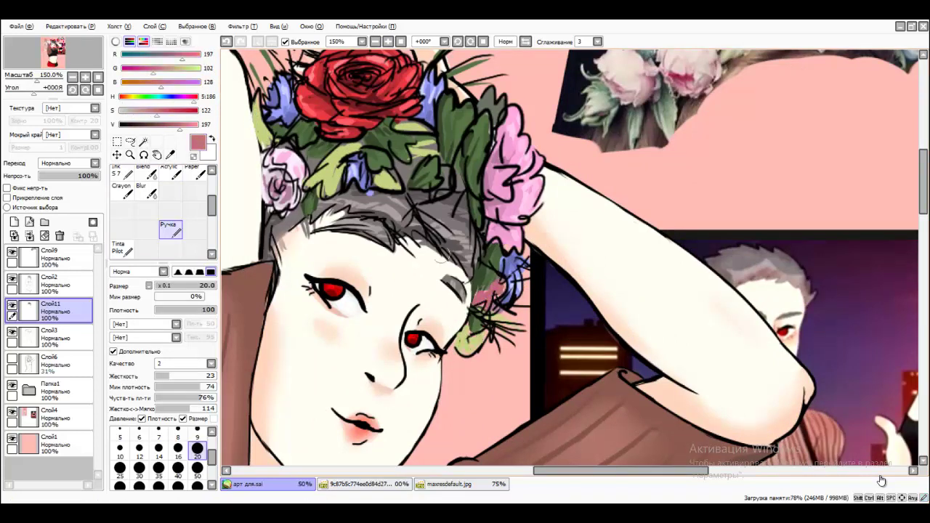
drag(153, 83, 140, 83)
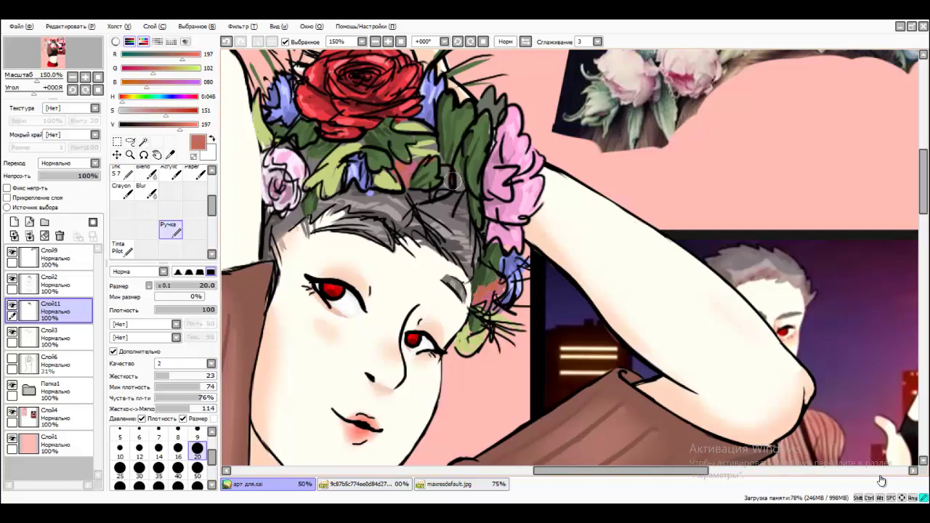
- Clean up the wreath's colour edge along the raised arm on layer Слой11 with the Rub Hard eraser at size 9
scroll(315, 159, down, 5)
scroll(315, 159, up, 4)
key(space)
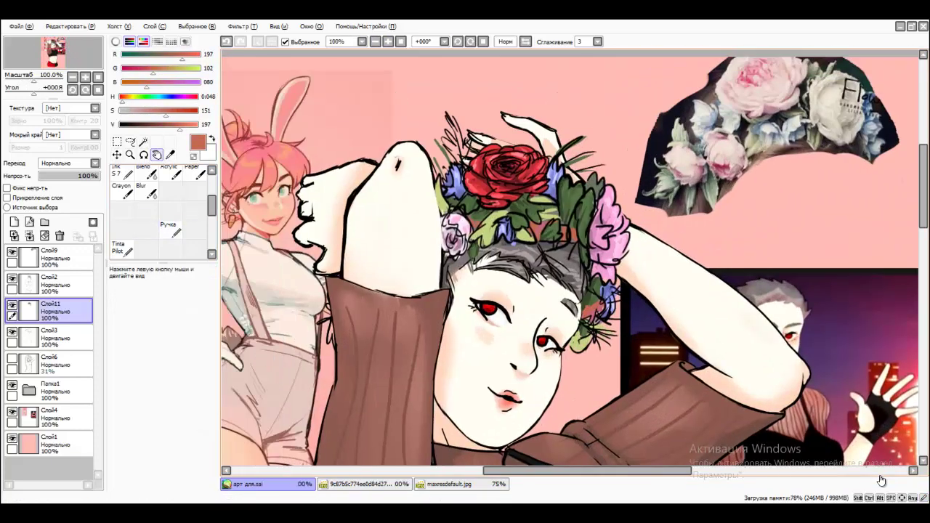
scroll(437, 196, up, 3)
drag(98, 176, 86, 175)
click(145, 192)
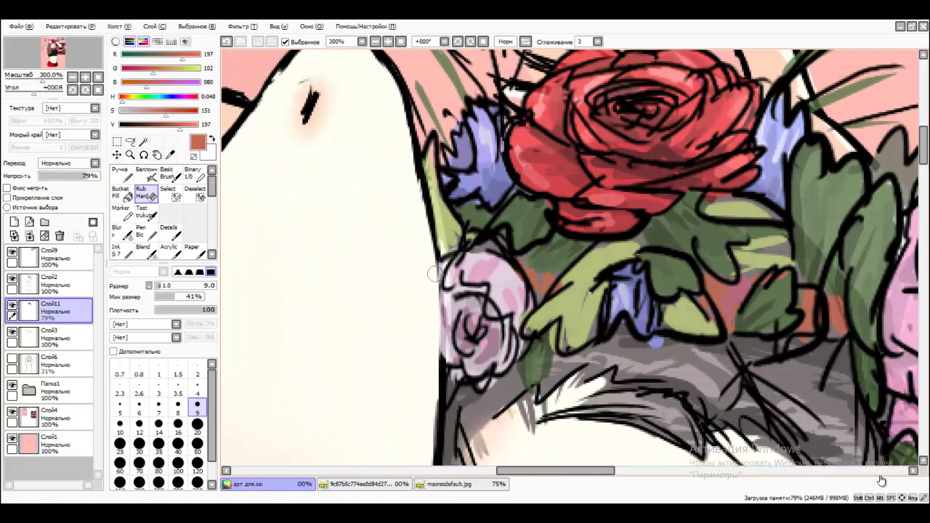
- Draw fine dark green shadow strokes among the leaves and twigs with the size 7 pen, and colour the upper twigs pale yellow
scroll(571, 258, down, 2)
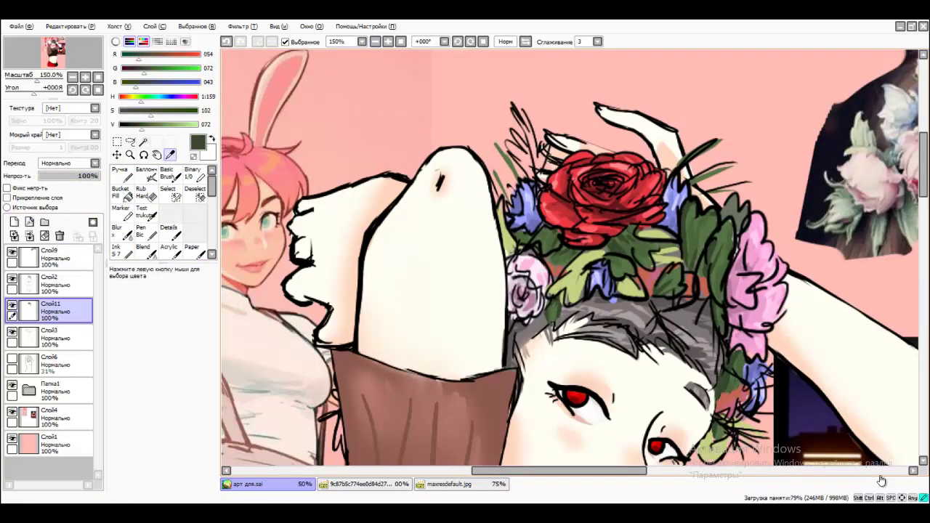
scroll(570, 258, right, 3)
key(n)
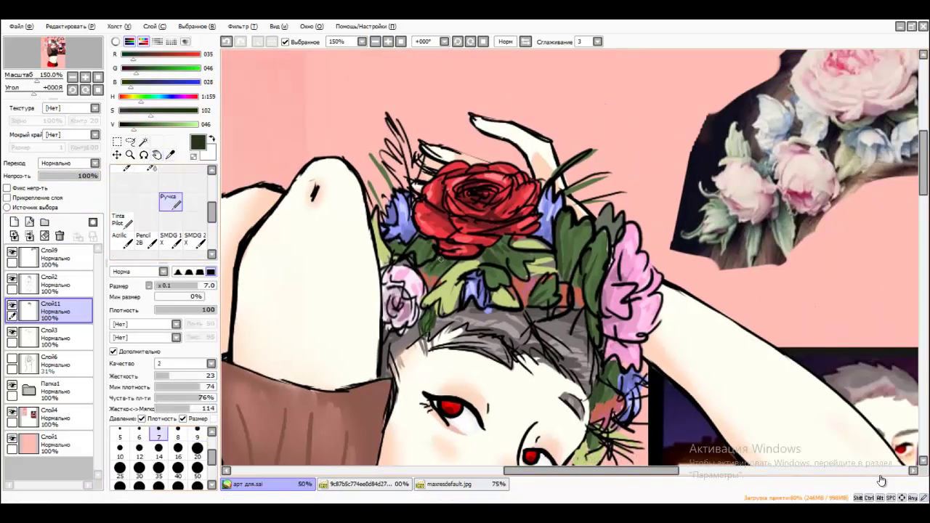
drag(581, 343, 571, 317)
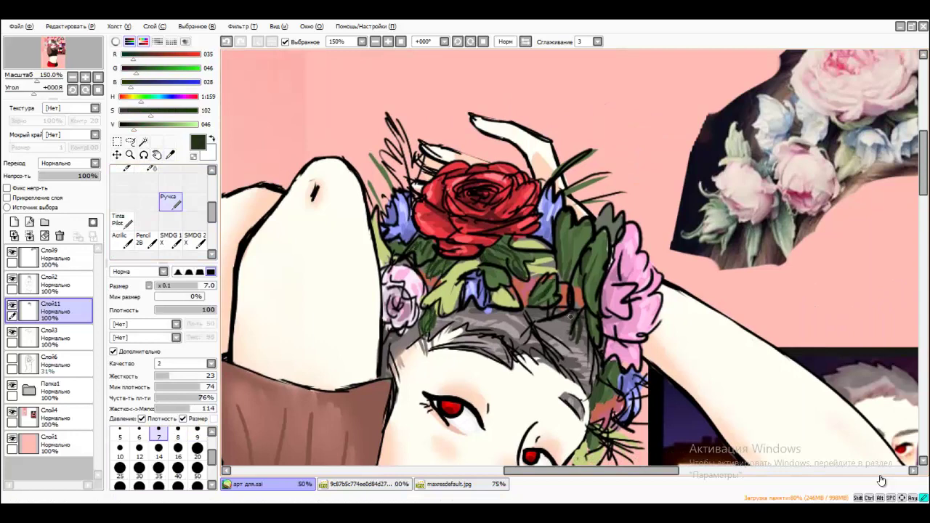
drag(566, 196, 607, 174)
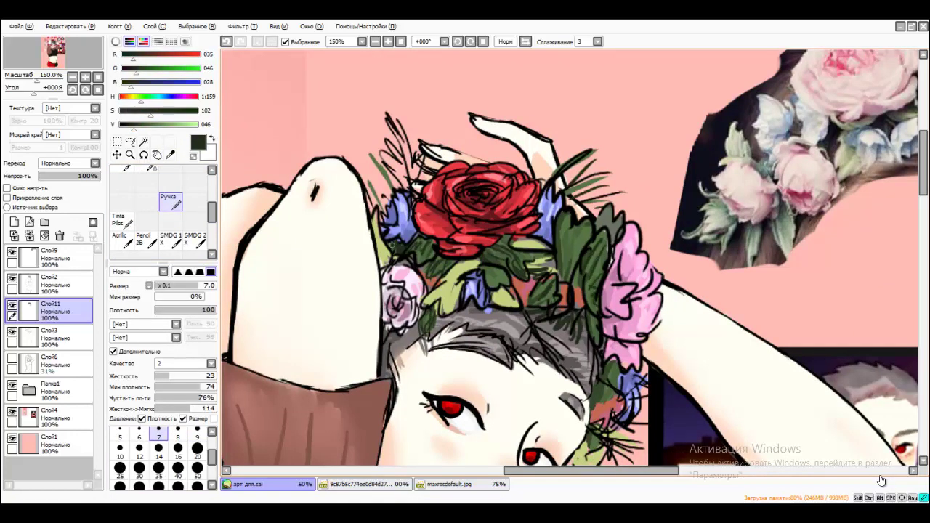
scroll(543, 258, down, 4)
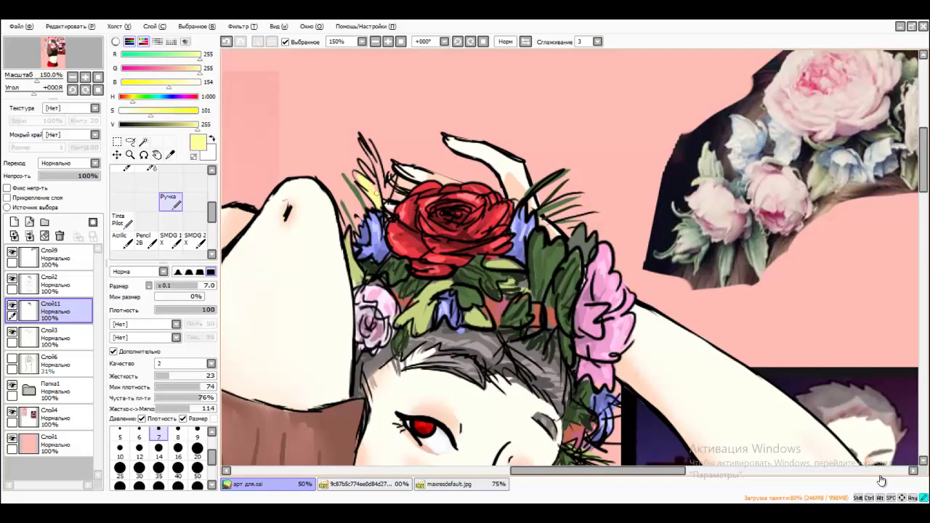
- Hide reference layers Слой9 and Слой4 and save the drawing
scroll(880, 480, down, 4)
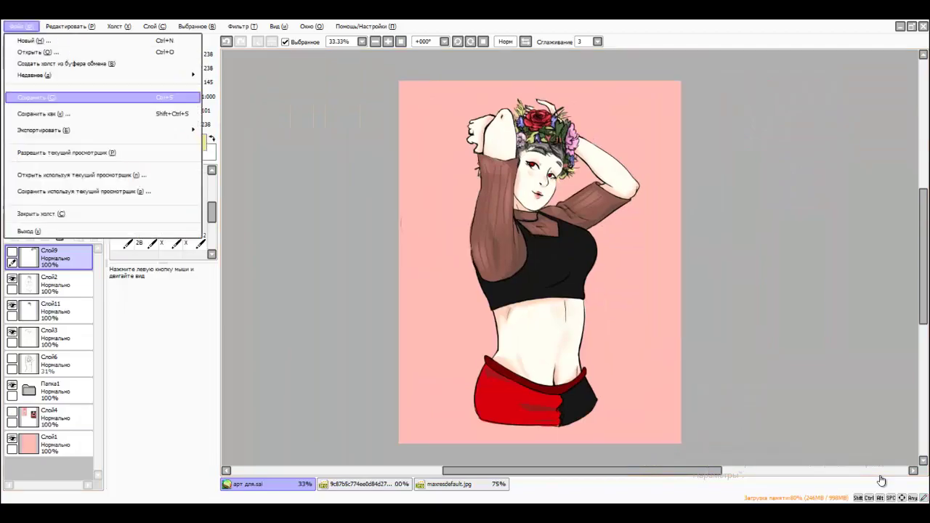
key(Return)
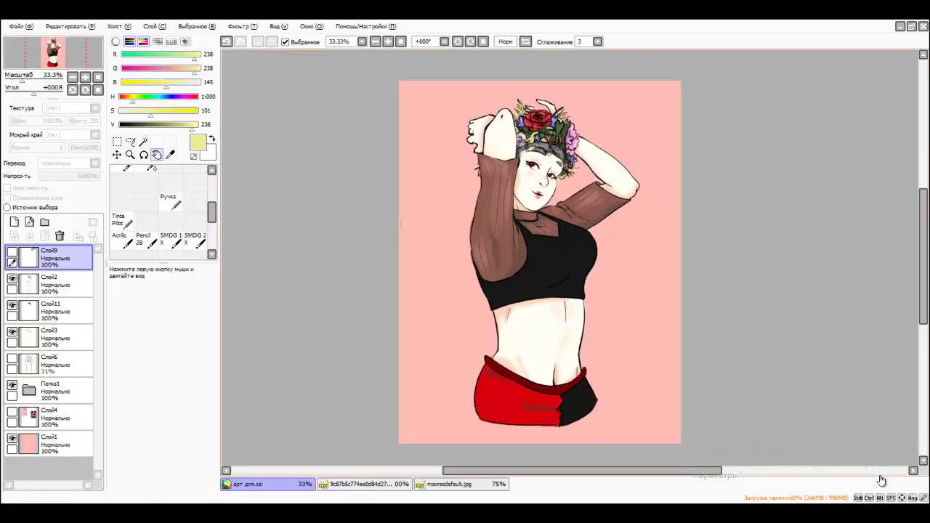